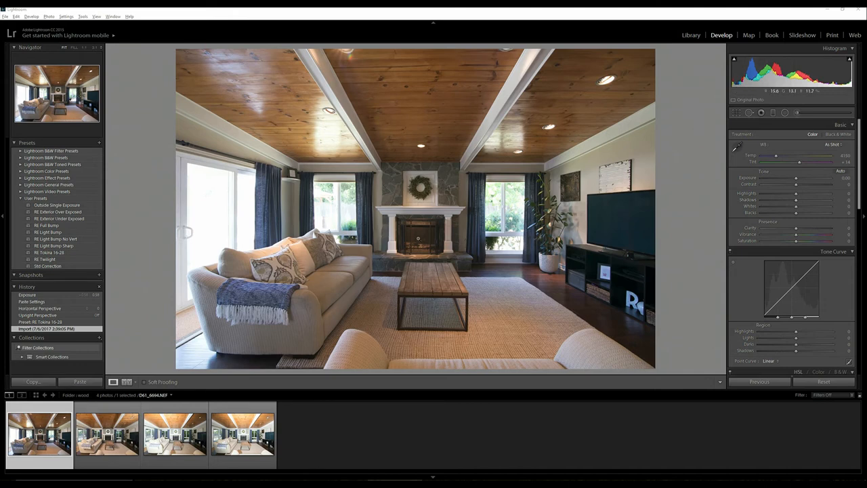
- Inspect the fireplace in the first photo at close range, and display the second photo, D61_6699.NEF
click(419, 237)
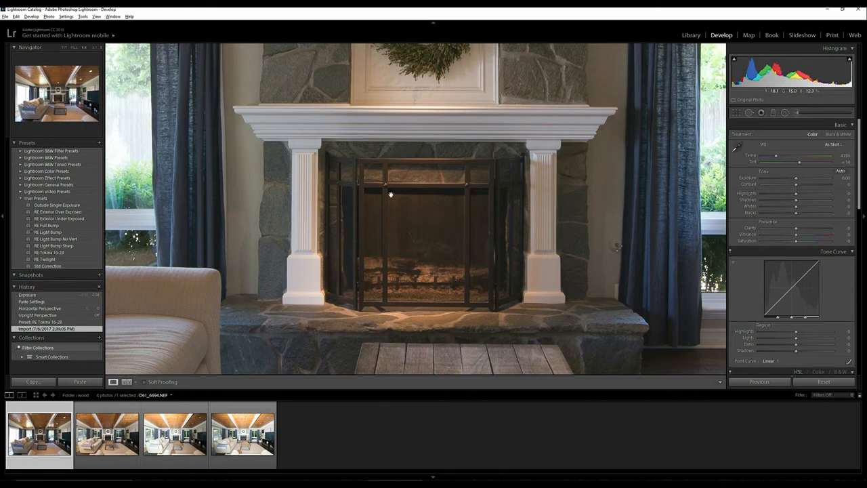
click(419, 176)
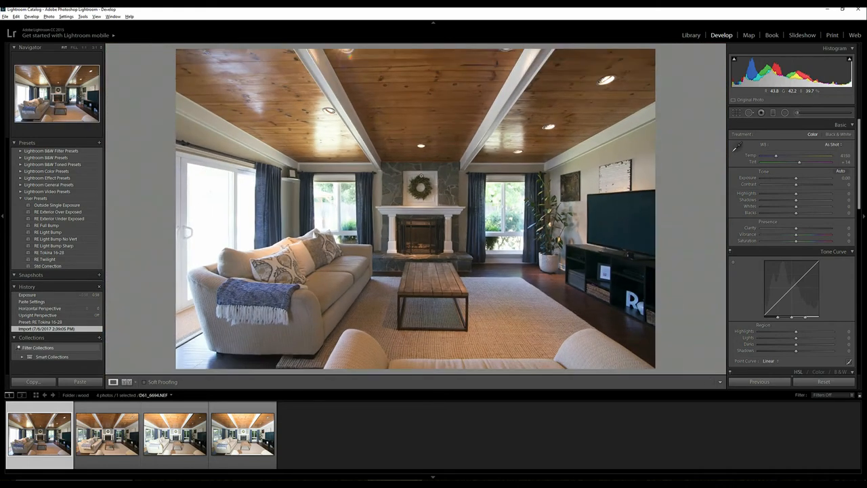
click(129, 436)
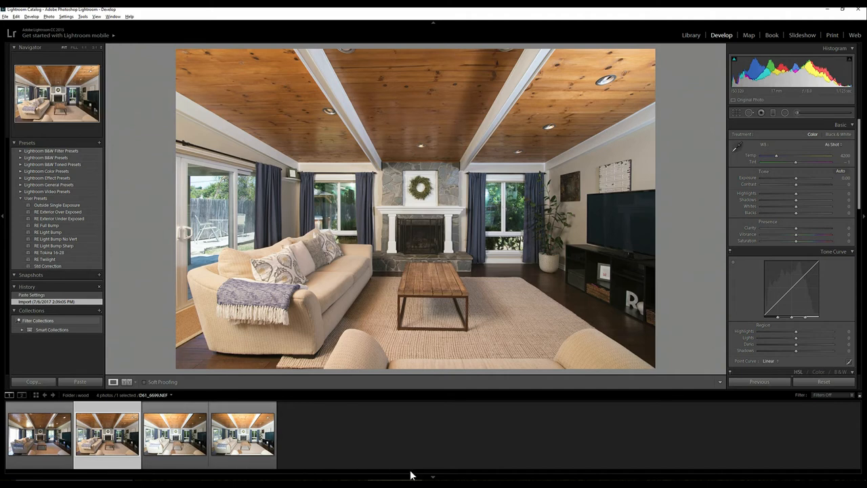
- Switch to the lighting diagram in Photos, shift its window around to compare it with different parts of the room photo, and minimize it
click(449, 480)
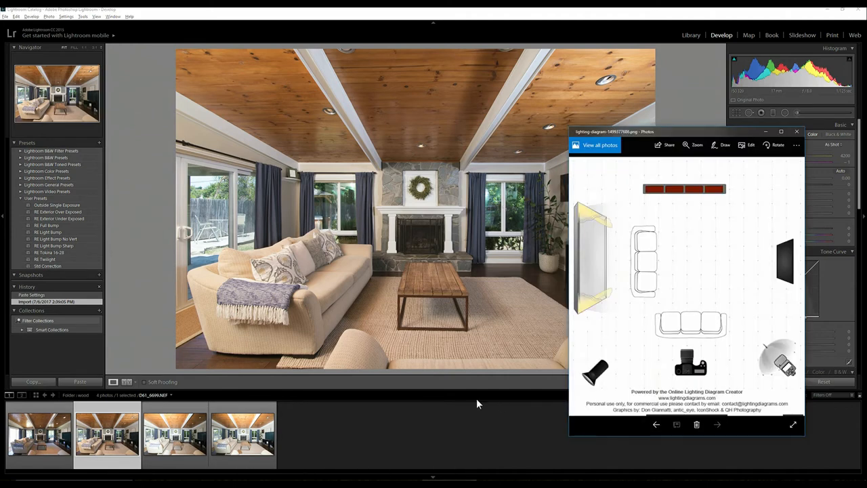
drag(660, 136, 642, 131)
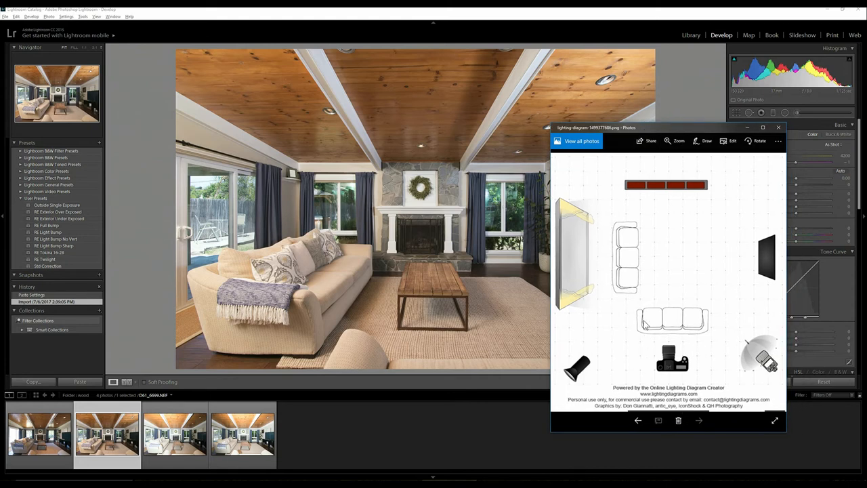
drag(608, 130, 627, 130)
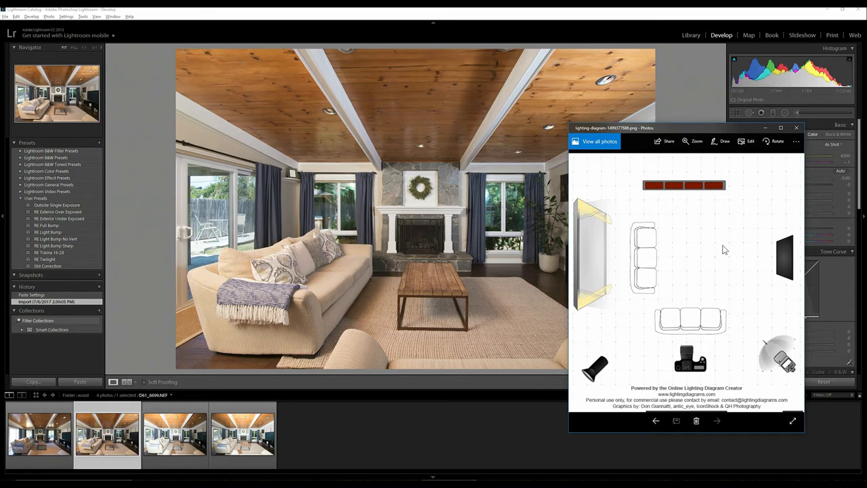
drag(681, 127, 576, 108)
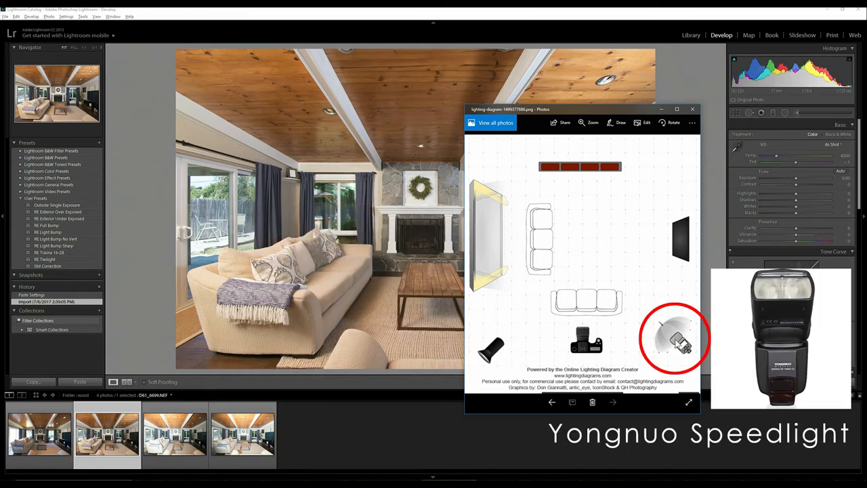
drag(577, 107, 292, 96)
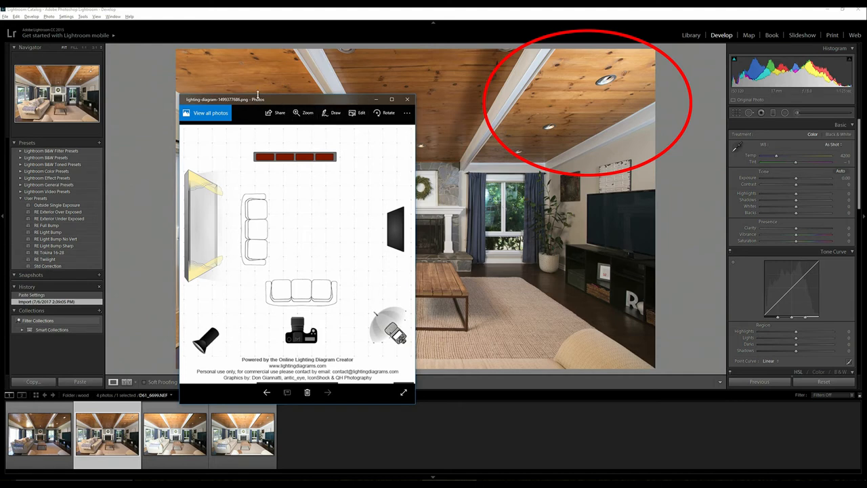
drag(271, 97, 531, 104)
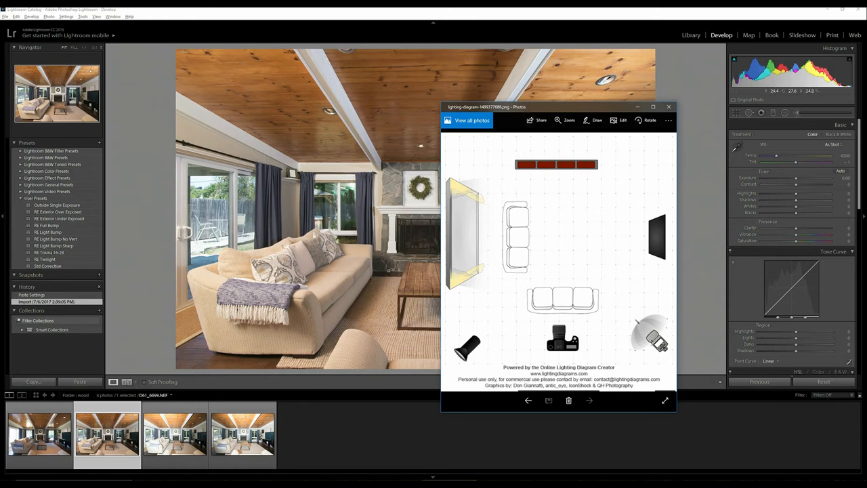
drag(523, 108, 565, 115)
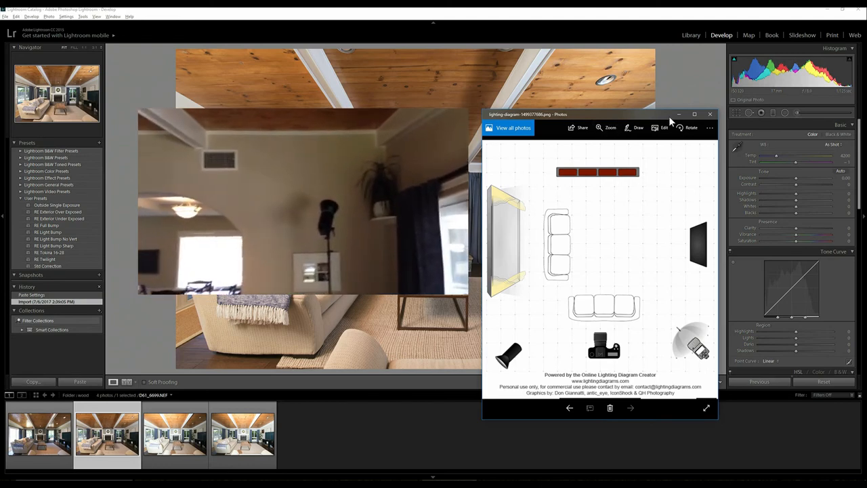
click(676, 113)
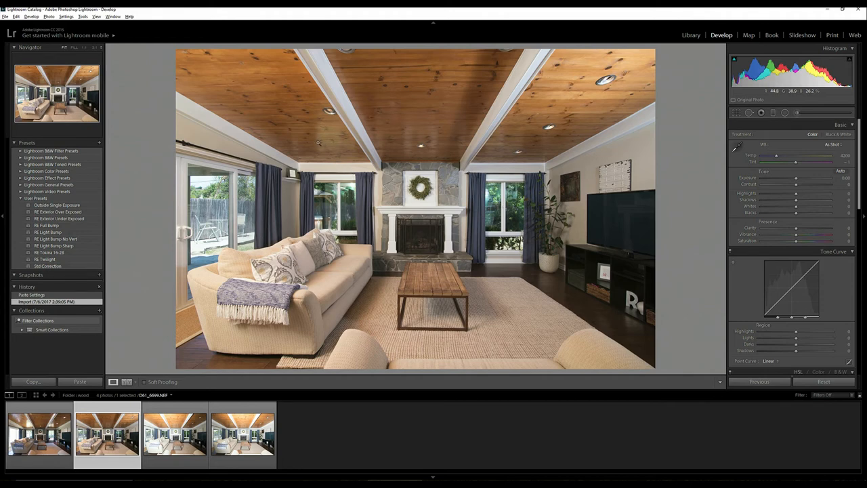
- Compare the four living-room exposures by displaying them in turn, ending on the fourth photo, D61_6702.NEF
click(38, 444)
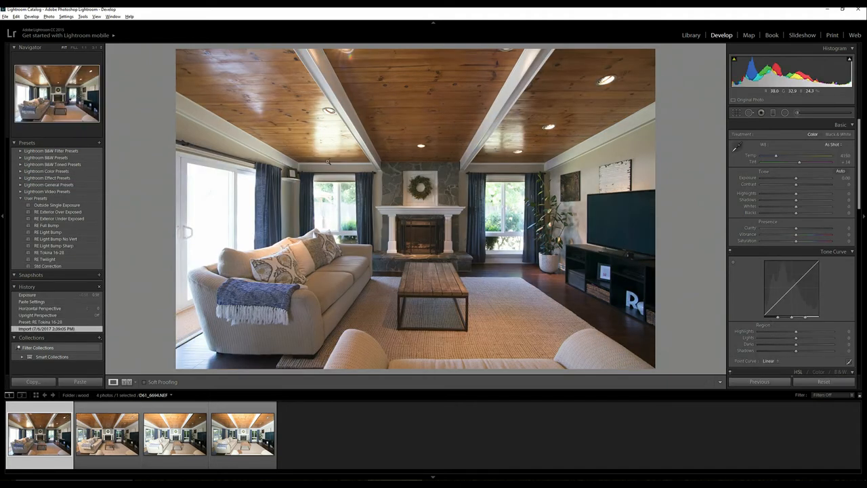
click(108, 426)
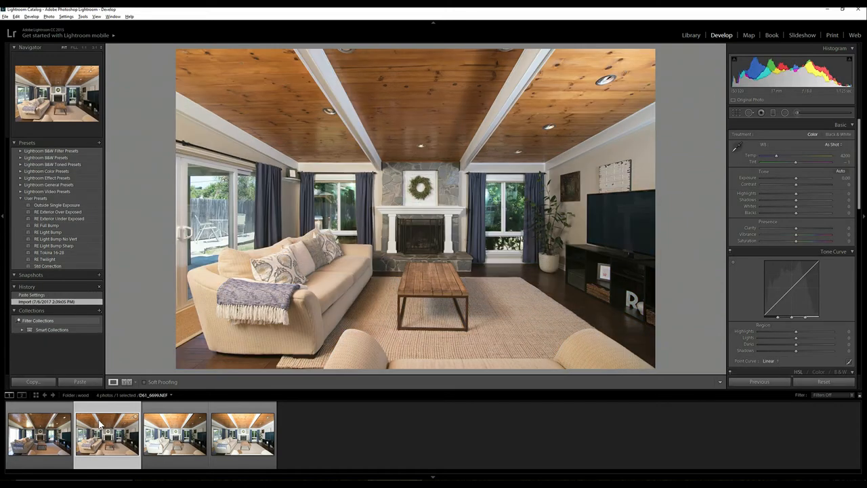
click(68, 421)
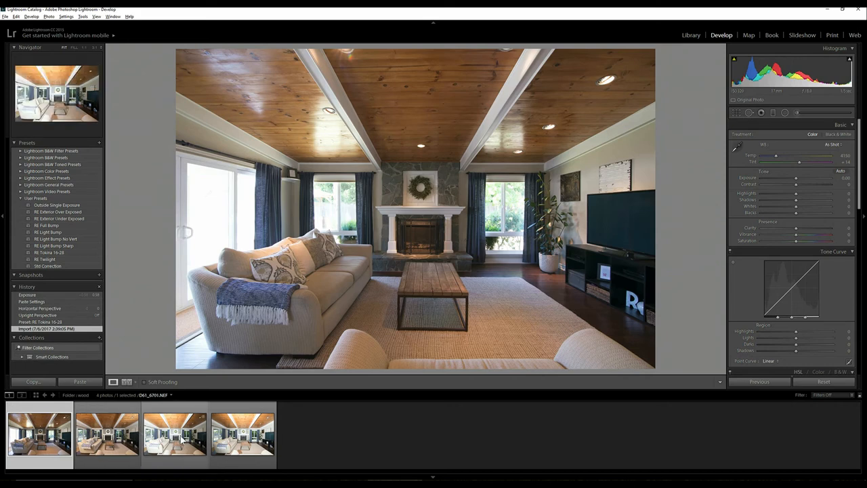
click(116, 439)
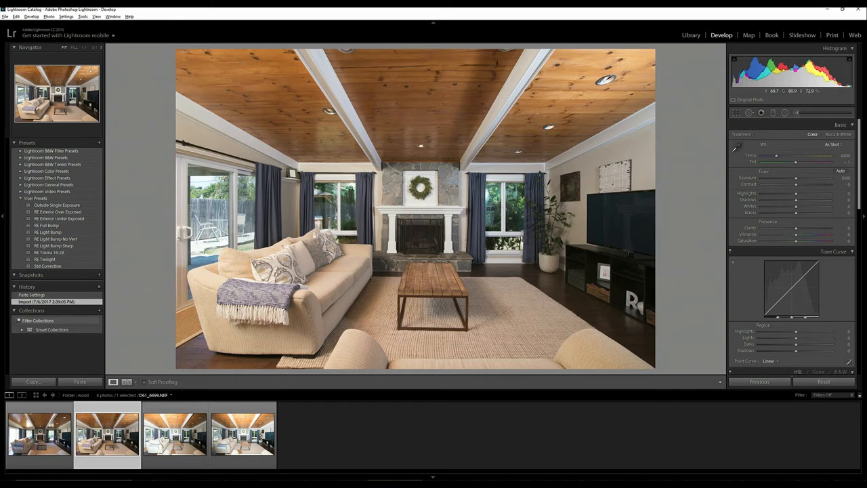
click(171, 439)
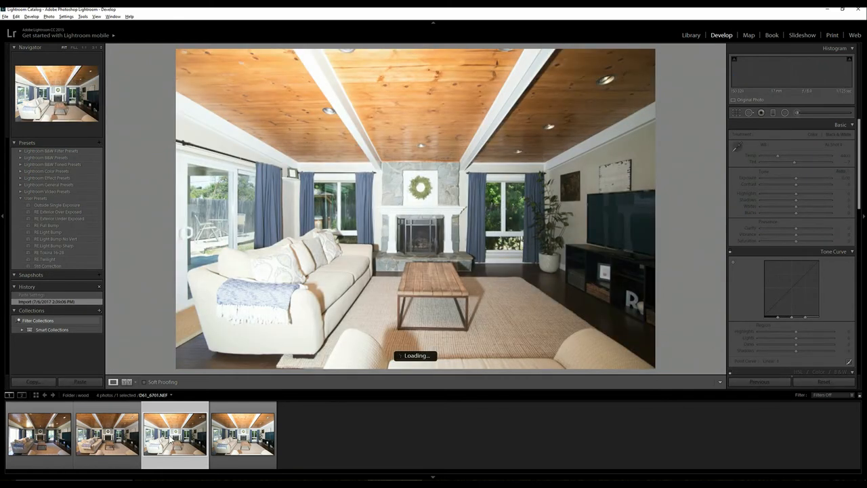
click(110, 437)
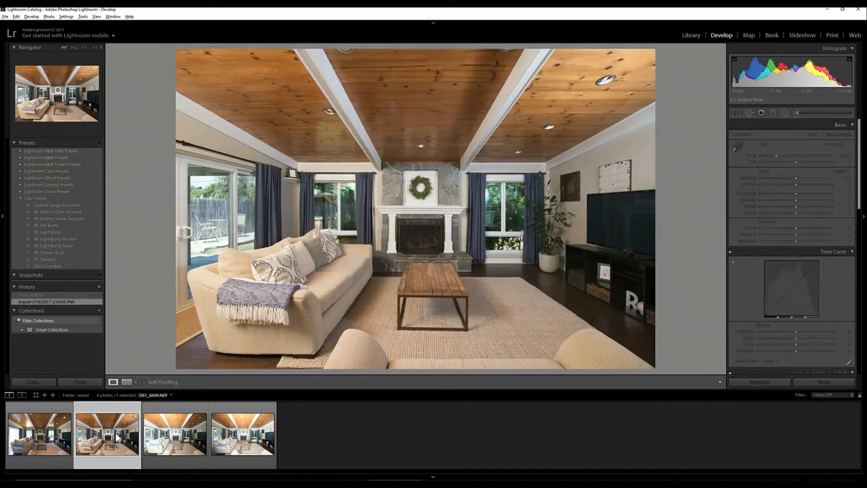
click(173, 437)
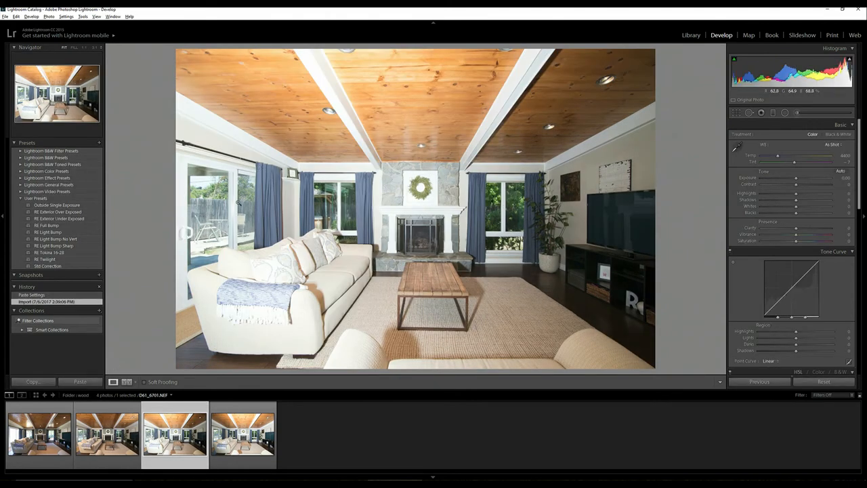
click(242, 424)
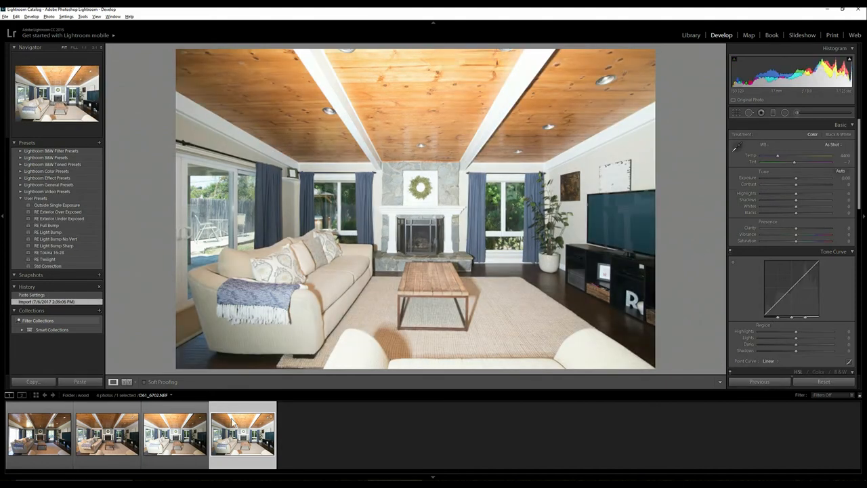
- Display the third photo, D61_6701.NEF, consult the lighting diagram in Photos alongside it, and minimize the diagram
click(182, 436)
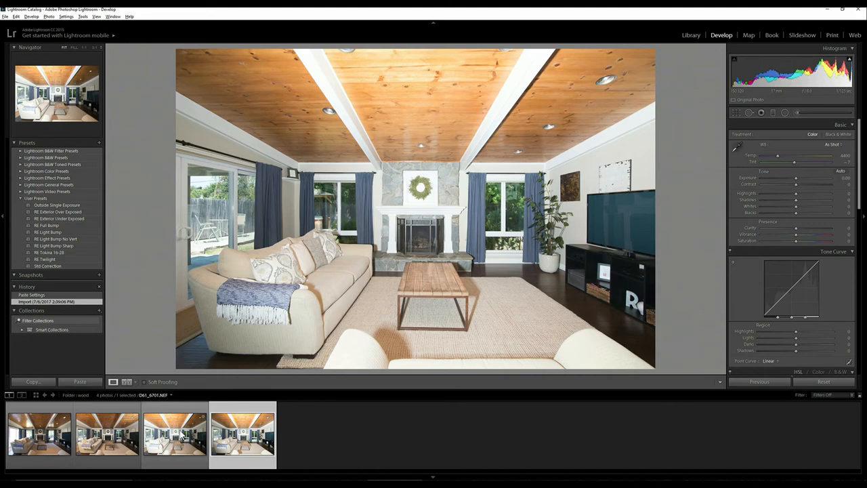
click(181, 432)
click(445, 483)
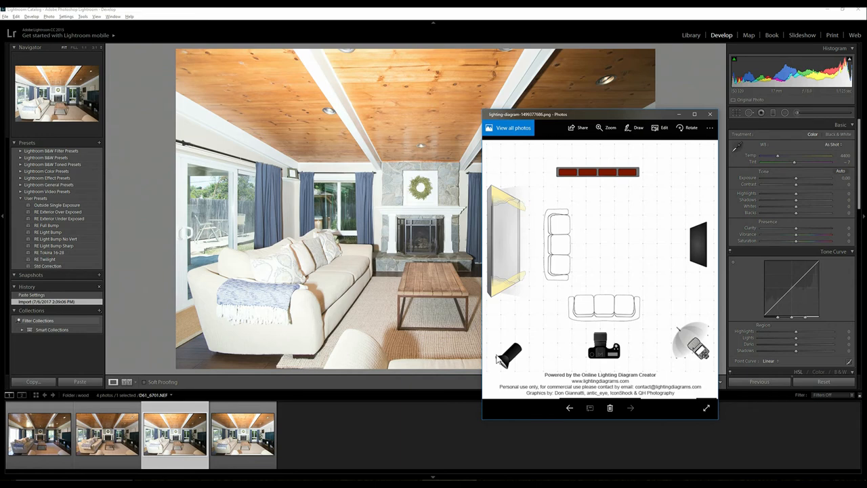
click(677, 114)
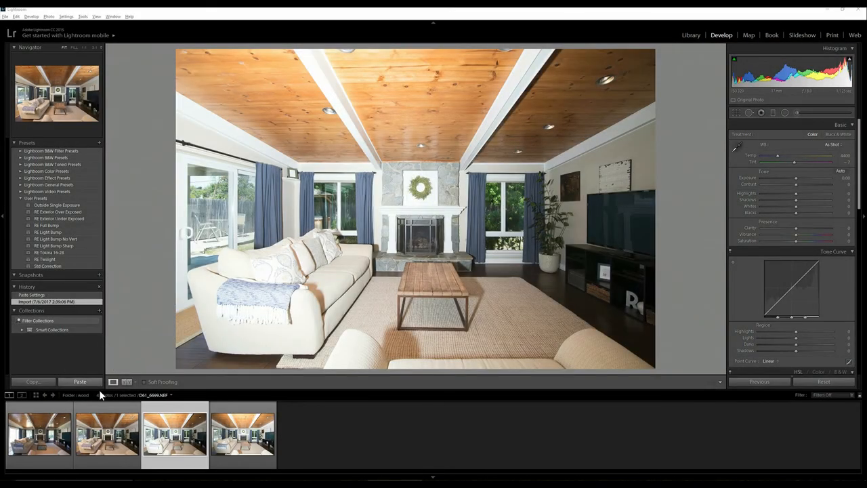
- Apply the RE Tokina 16-28 user preset to the first photo, D61_6694.NEF
click(43, 442)
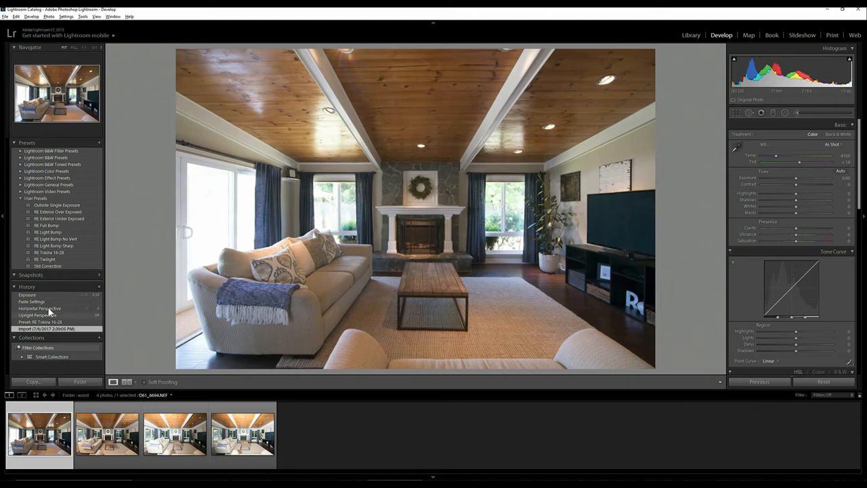
click(50, 252)
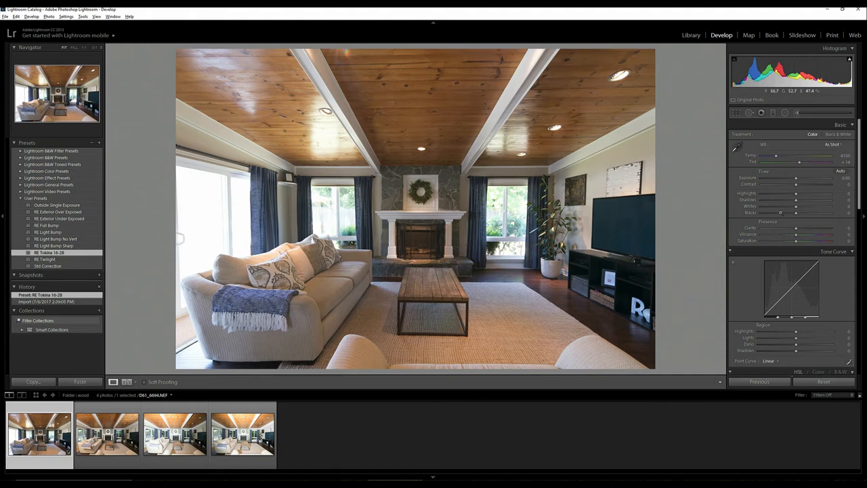
- Set Upright to Off in the photo's lens corrections and bring up the manual transform settings
drag(863, 154, 856, 305)
click(762, 194)
click(750, 235)
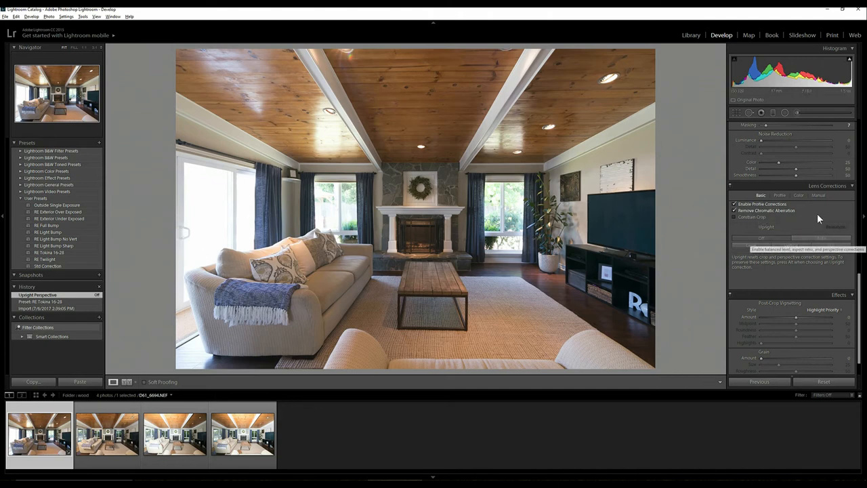
click(817, 194)
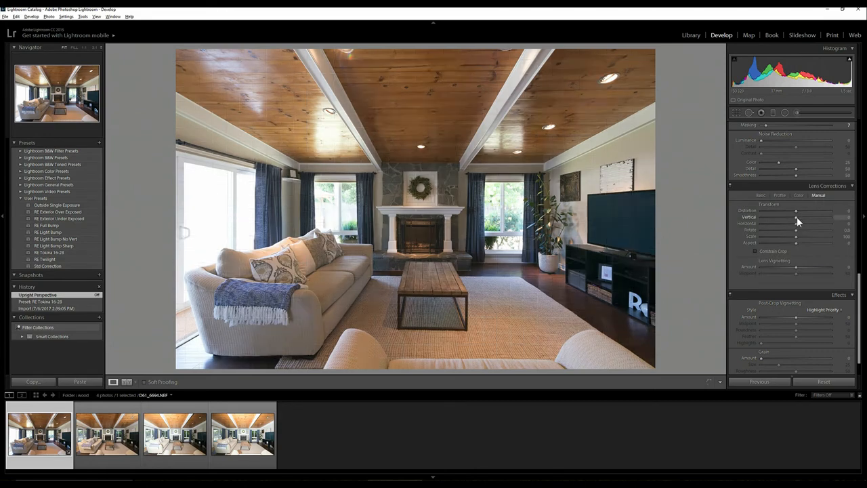
drag(796, 216, 795, 215)
- Copy the first photo's develop settings, leaving out White Balance and Spot Removal
right_click(51, 434)
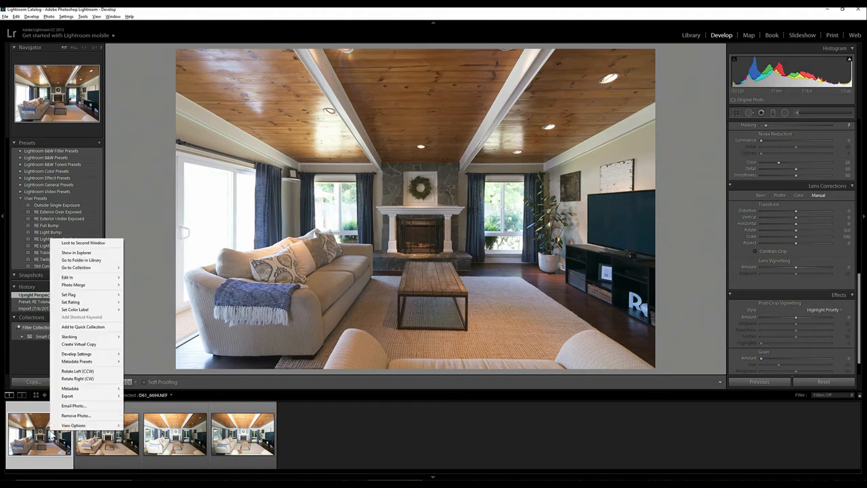
mouse_move(72, 361)
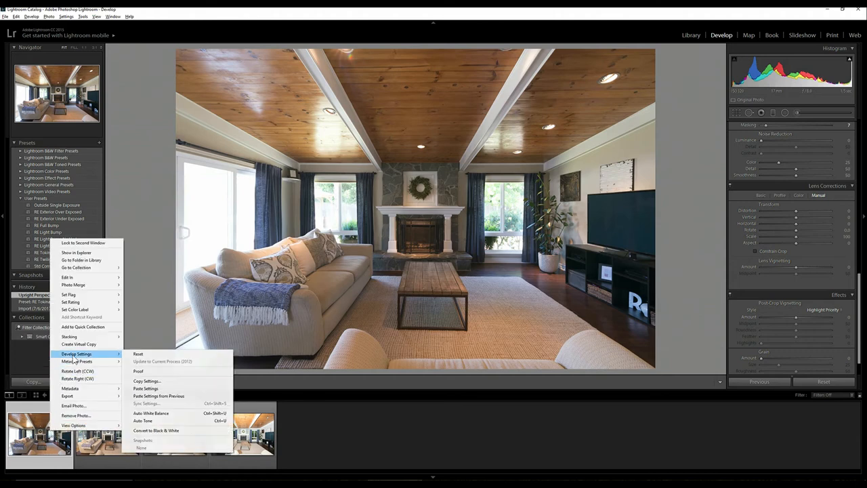
click(151, 382)
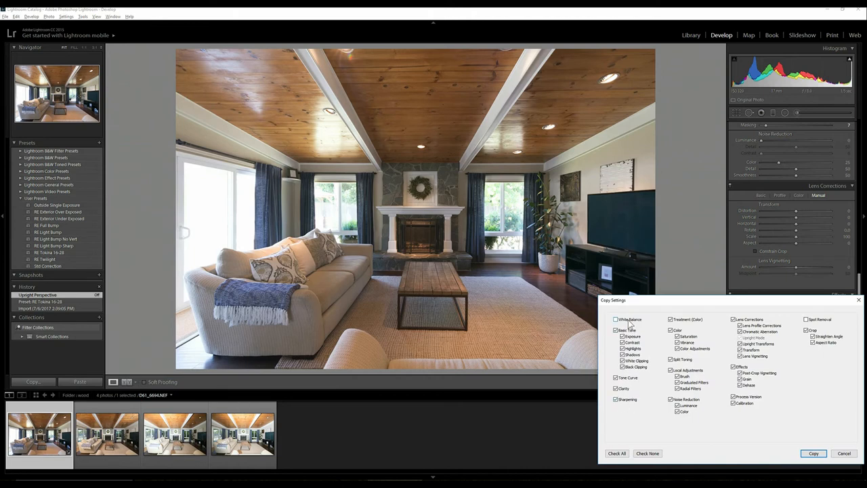
click(813, 453)
- Select all four photos and paste the copied develop settings onto them
click(245, 444)
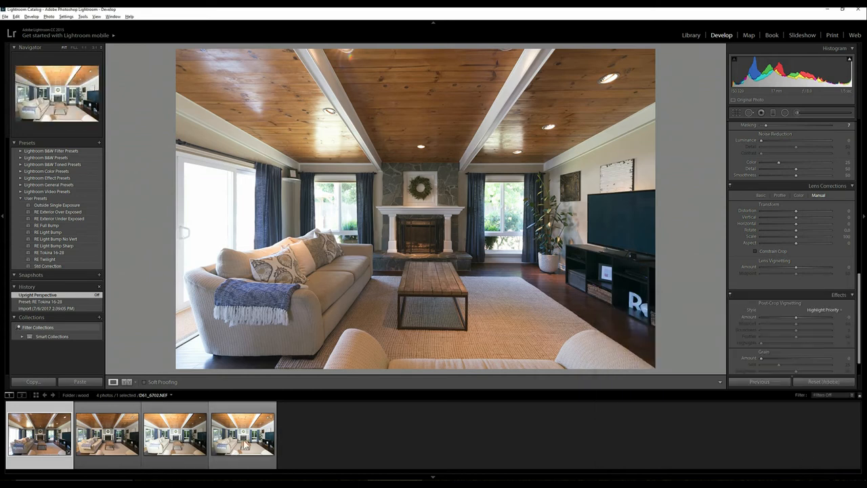
key(ctrl+a)
right_click(245, 444)
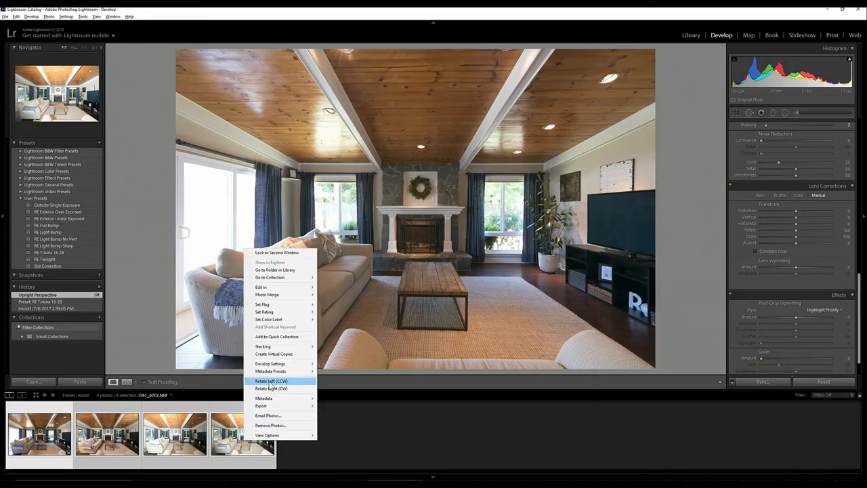
mouse_move(274, 363)
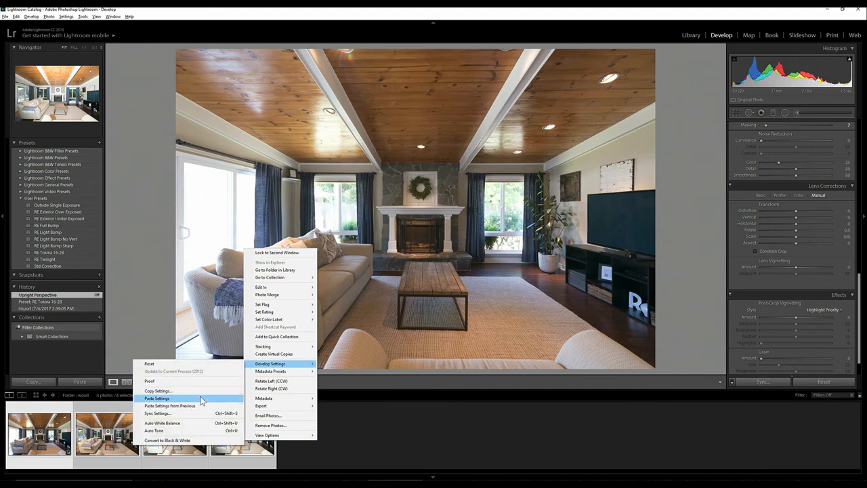
click(201, 398)
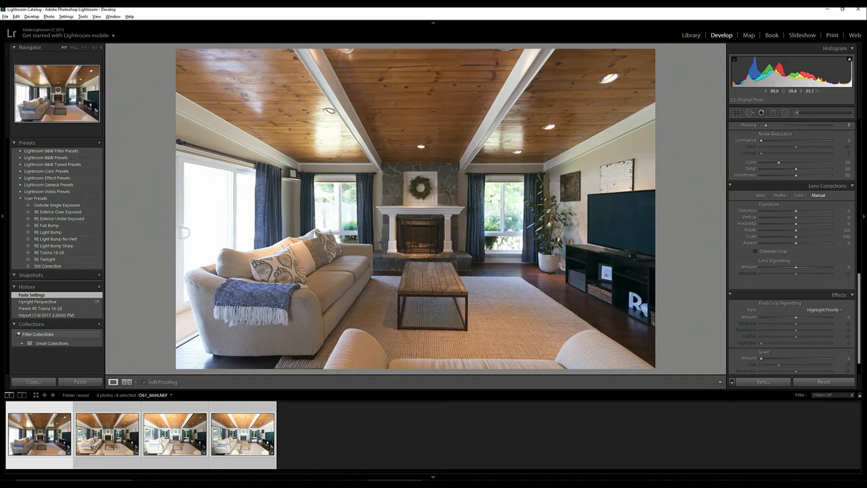
- Compare the histogram and image of the second photo with those of the first photo
click(100, 427)
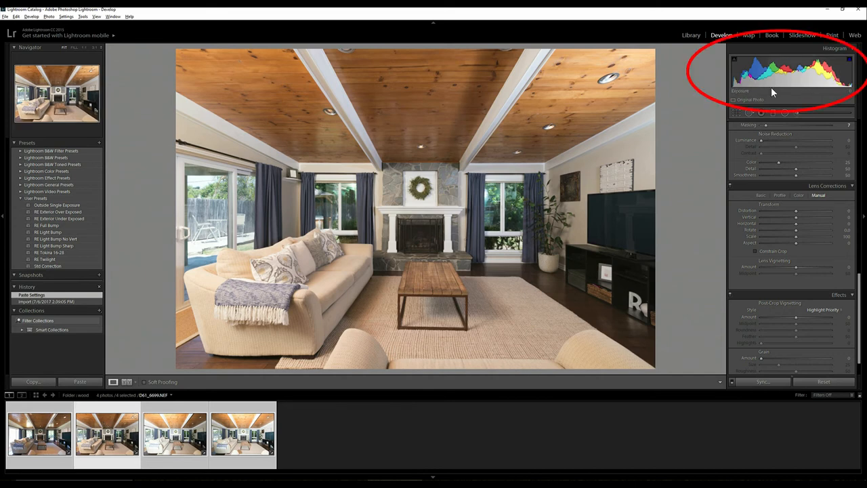
click(41, 431)
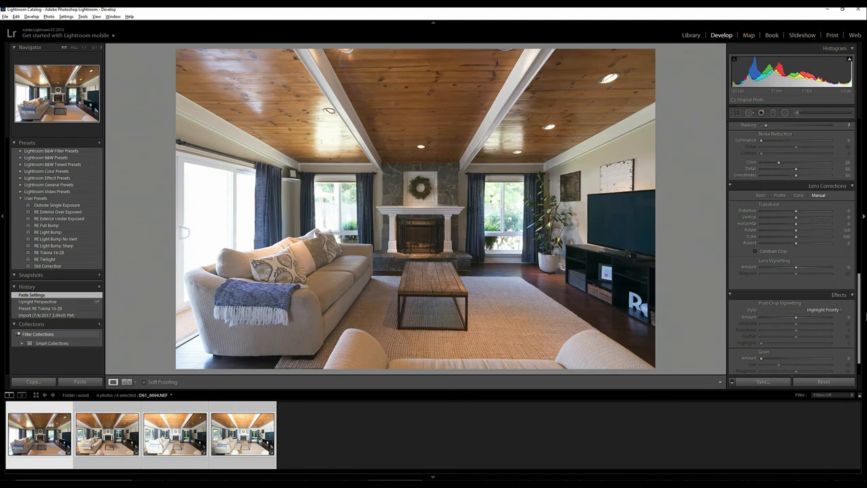
- Set the Exposure of the first photo, D61_6694.NEF, to +0.50
drag(857, 303, 856, 142)
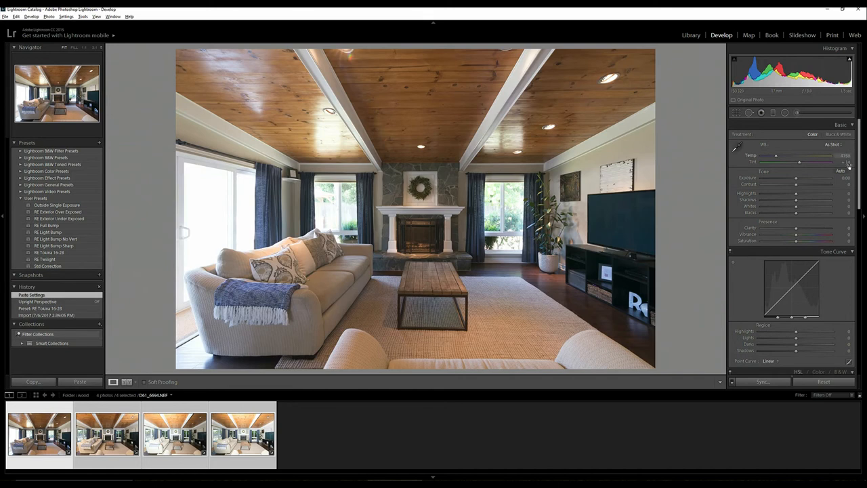
click(846, 178)
text(.5)
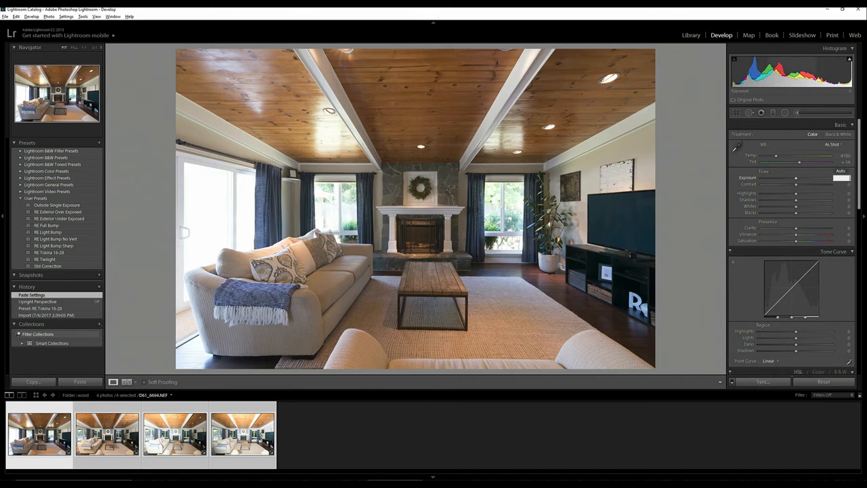
key(Return)
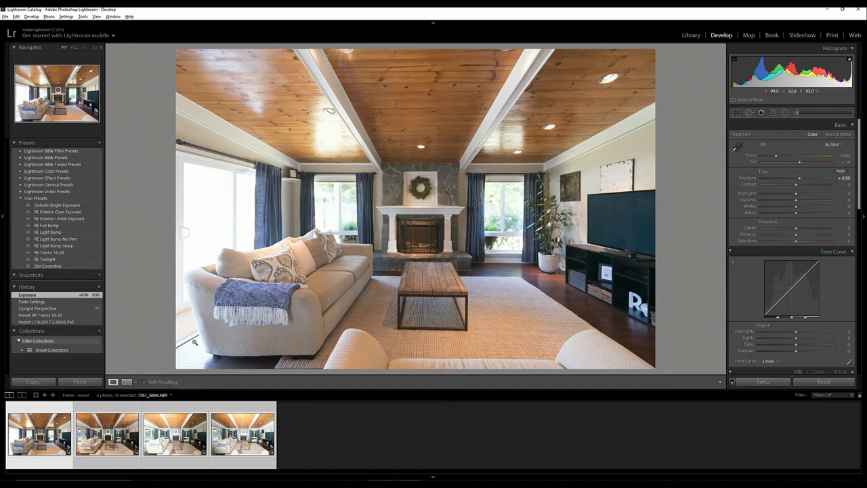
- Open the four selected photos as layers in one Photoshop document
right_click(112, 436)
mouse_move(135, 358)
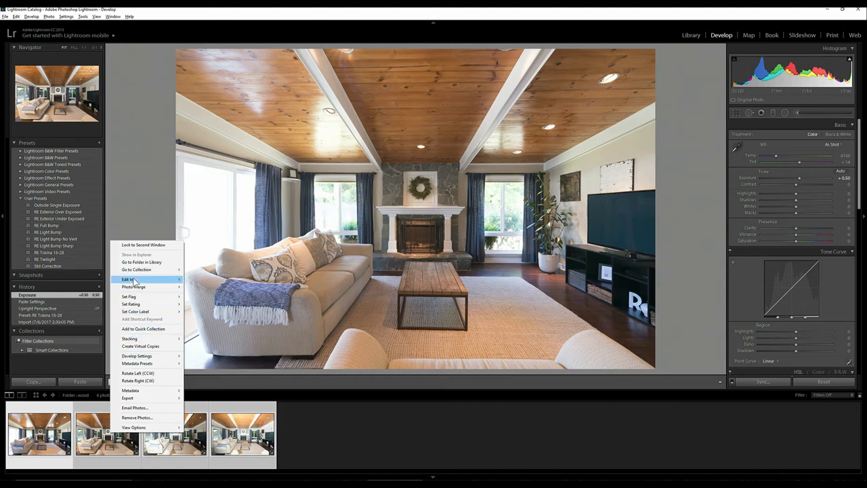
mouse_move(132, 280)
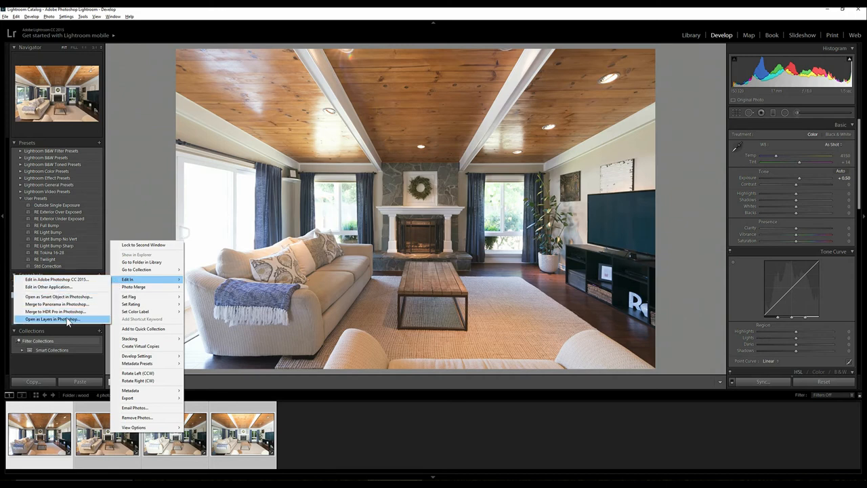
click(67, 319)
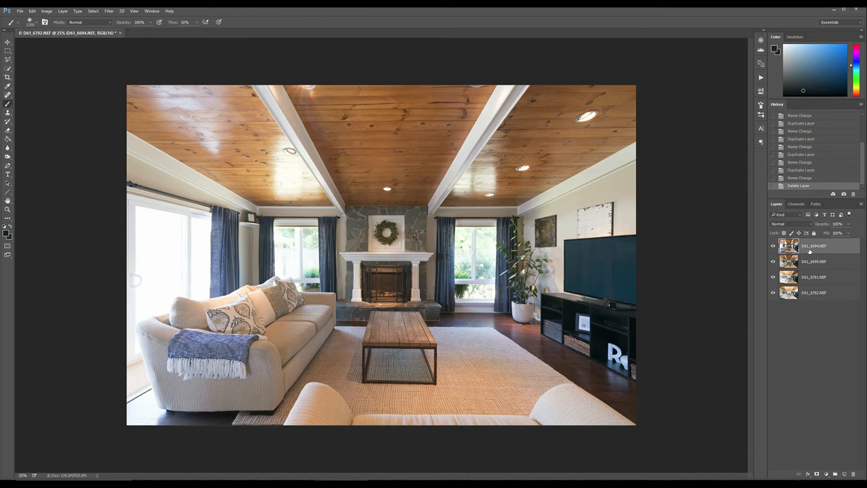
- Set the D61_6694.NEF layer's blend mode to Luminosity and compare the sofa and fireplace area with that layer hidden and shown
click(787, 222)
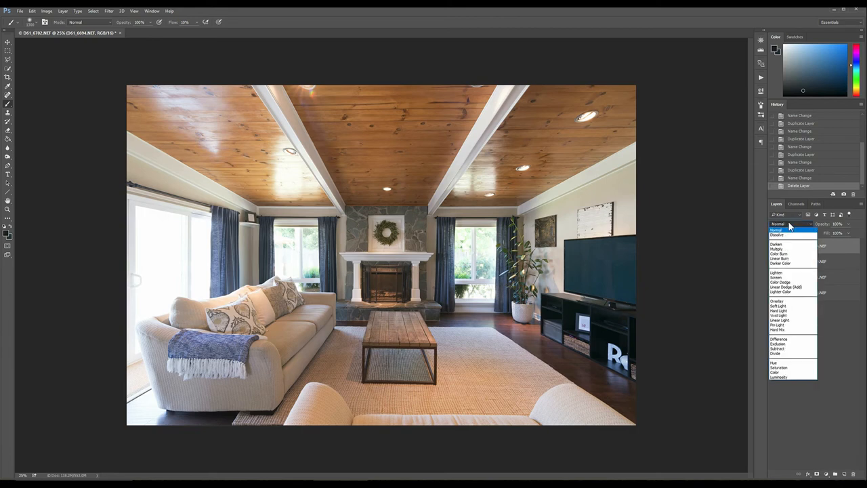
click(790, 377)
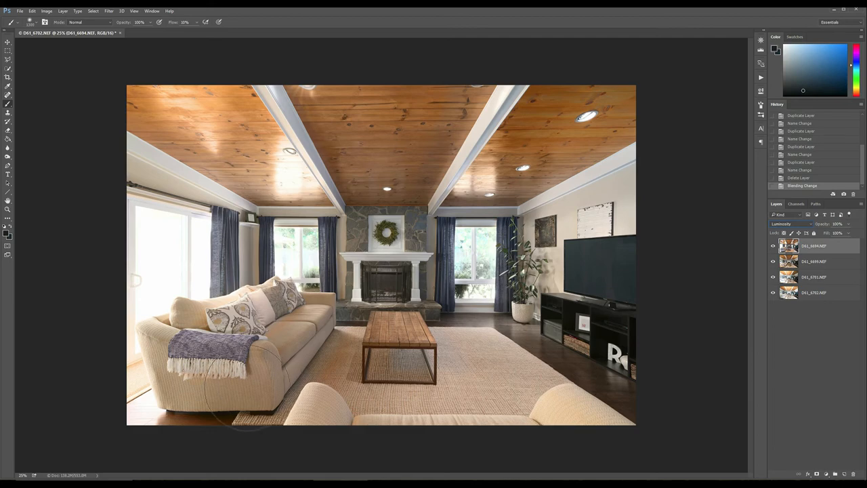
key(z)
click(273, 341)
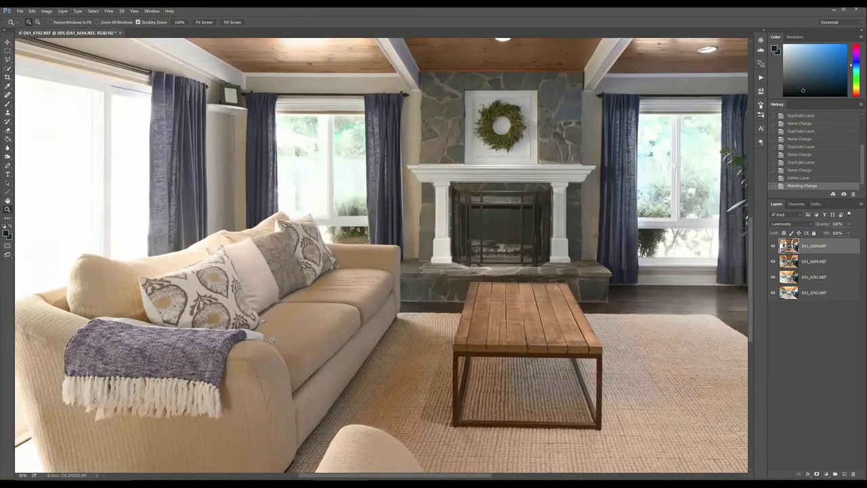
click(272, 340)
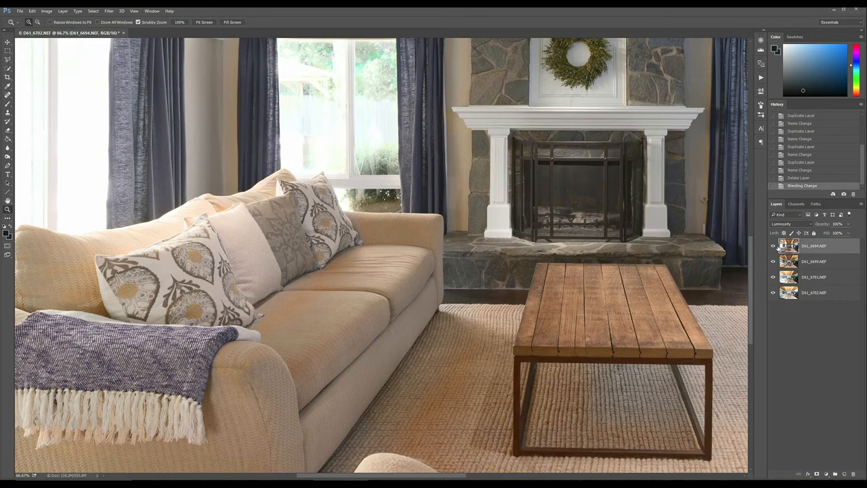
click(773, 246)
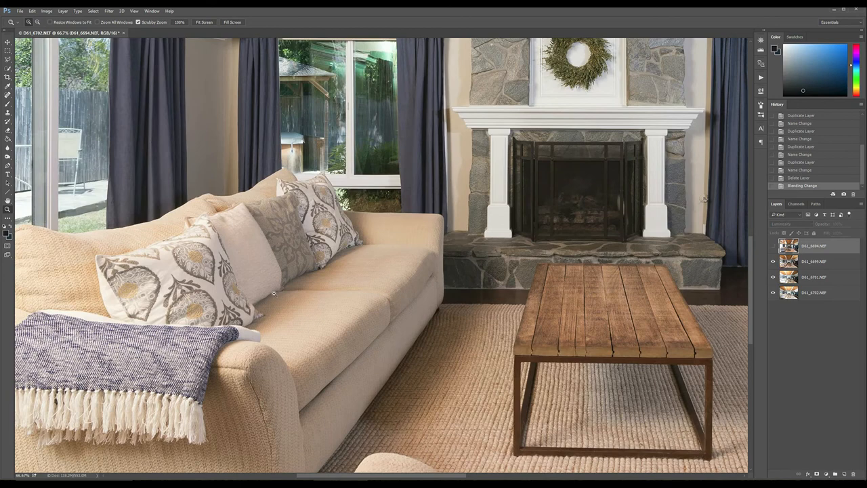
click(774, 246)
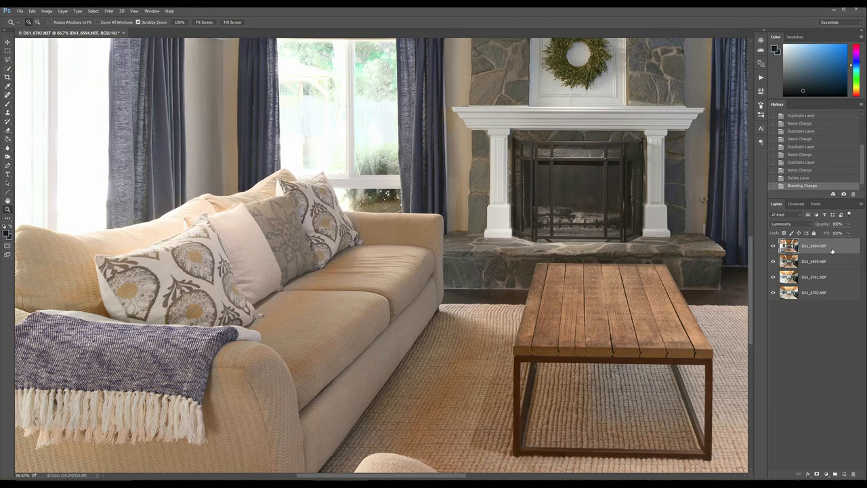
- Duplicate the D61_6694.NEF Luminosity layer and set the original beneath the copy to Normal blending
key(ctrl+j)
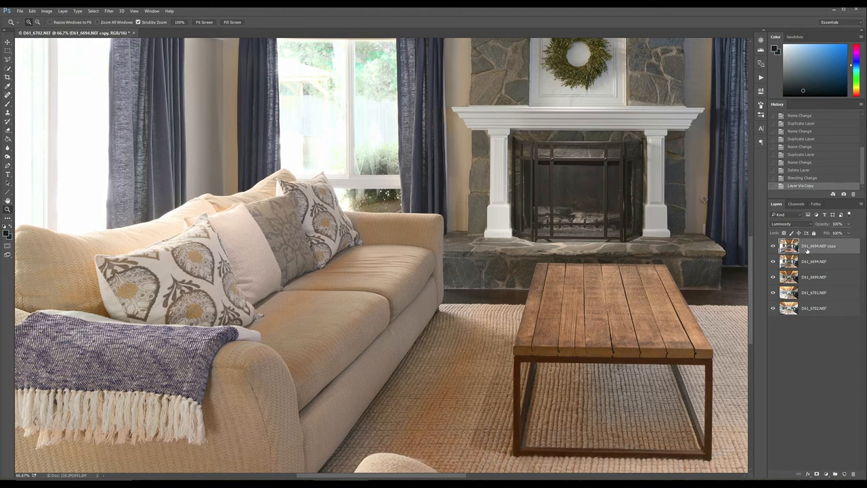
click(814, 264)
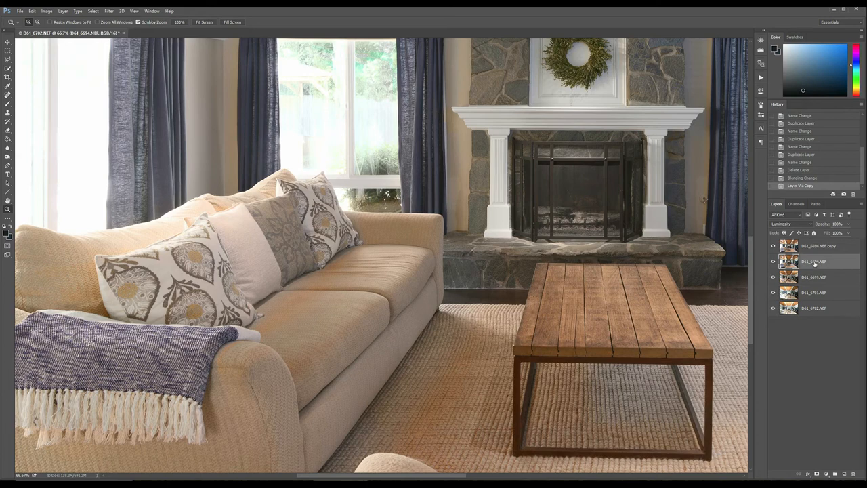
click(792, 224)
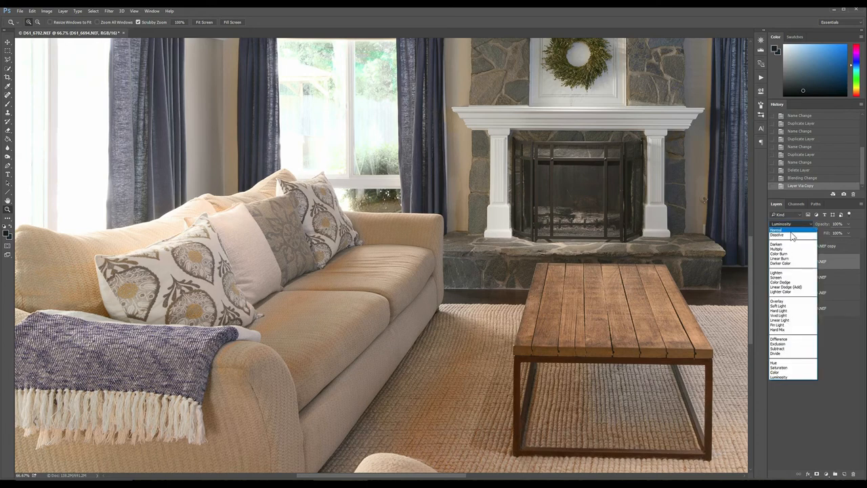
click(789, 231)
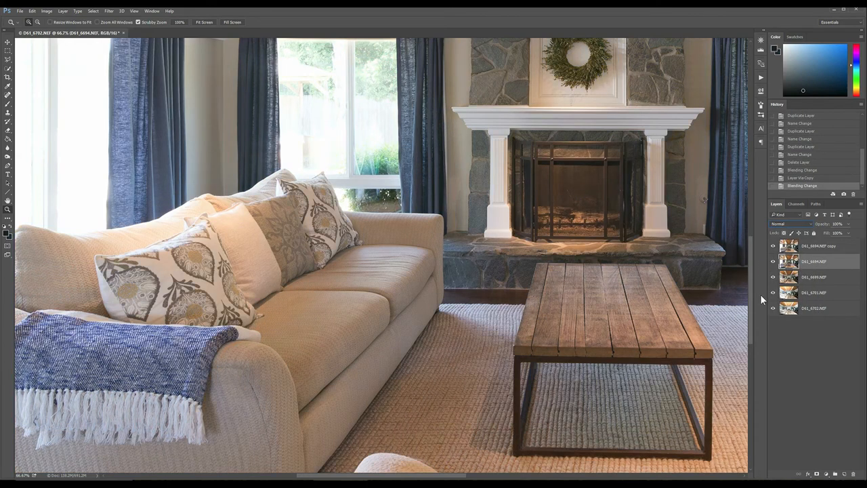
- Add a black hide-all layer mask to the Normal D61_6694.NEF layer and another to its Luminosity copy
key(alt+l)
key(m)
key(h)
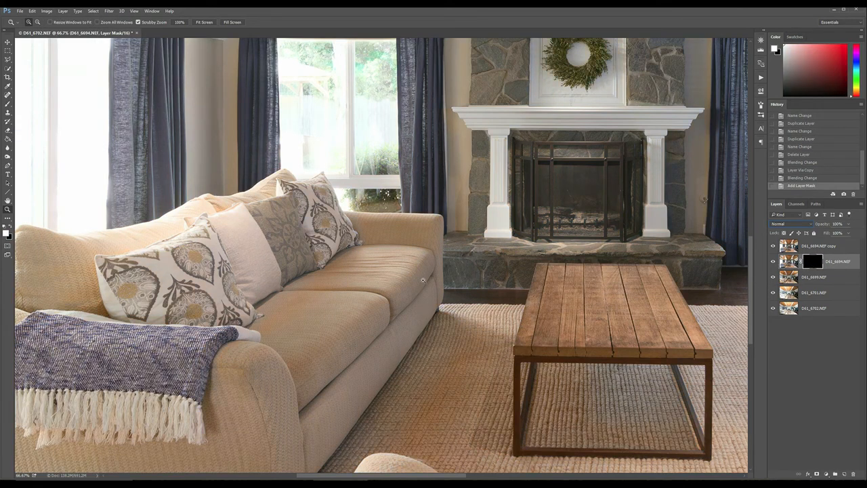
click(821, 247)
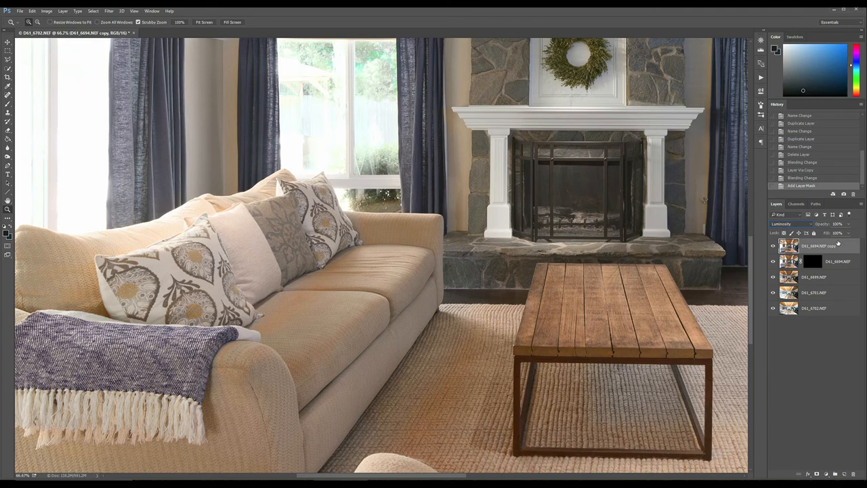
key(alt+l)
key(m)
key(h)
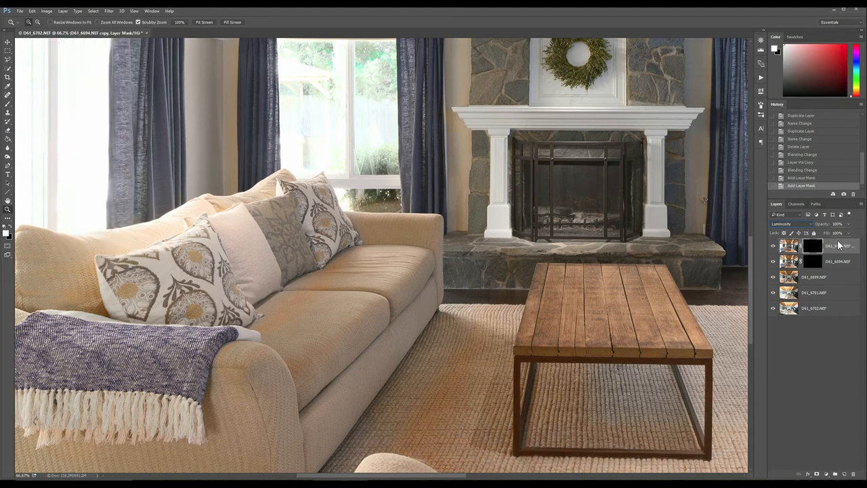
- Paint white with a large soft brush on the Luminosity copy's mask over the sofa, the fireplace and the two outer ceiling sections
key(alt+v)
key(f)
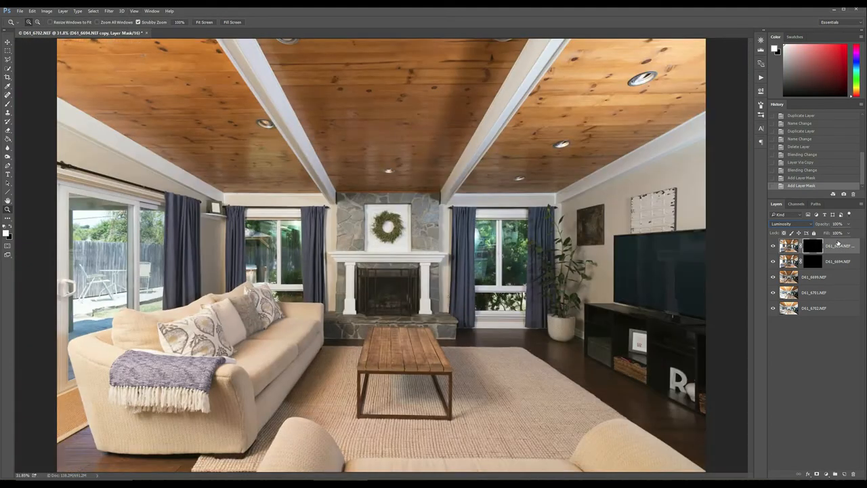
key(ctrl+minus)
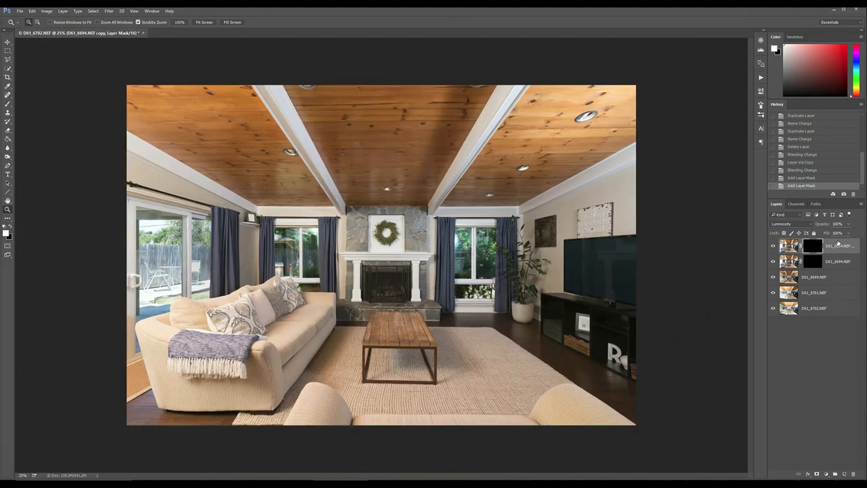
key(b)
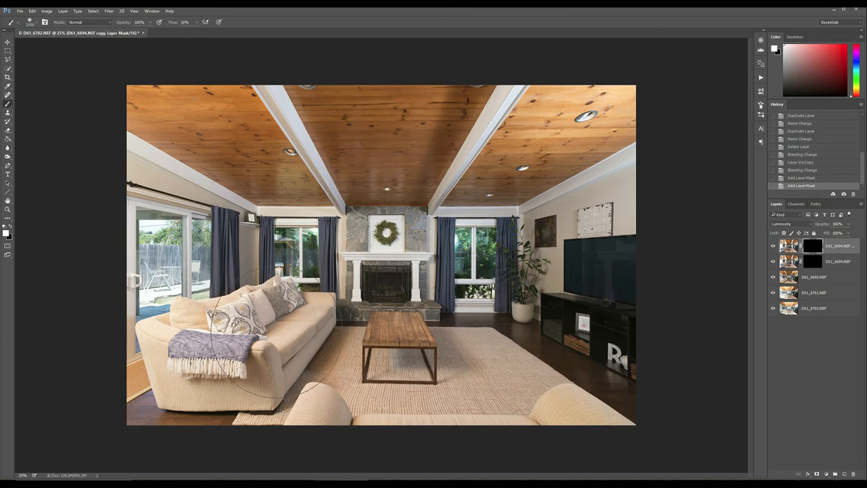
mouse_move(227, 349)
mouse_down()
mouse_move(203, 352)
mouse_move(287, 356)
mouse_up()
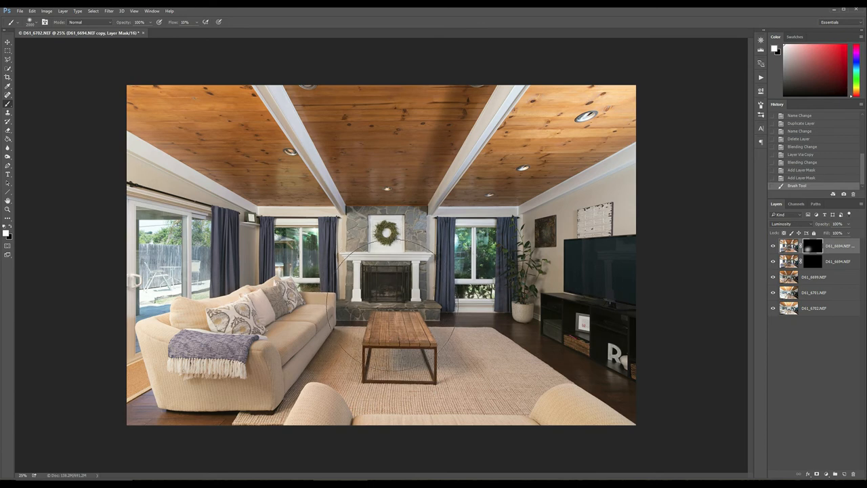
drag(379, 276, 377, 291)
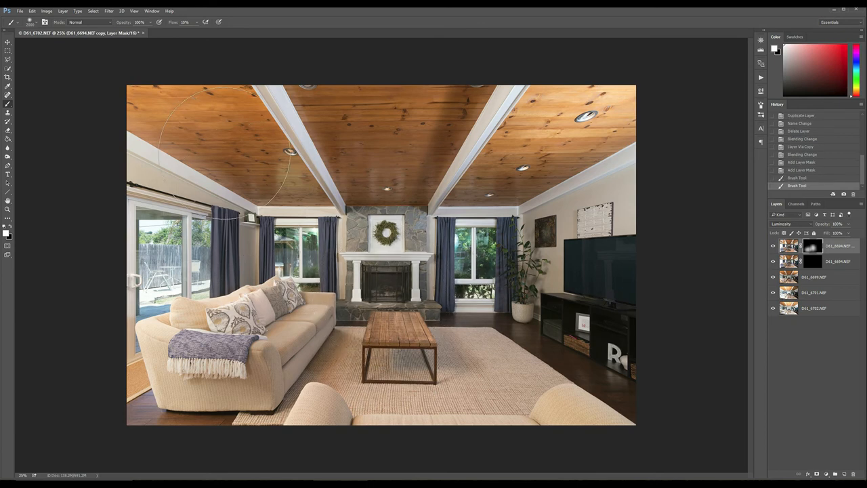
drag(191, 123, 123, 94)
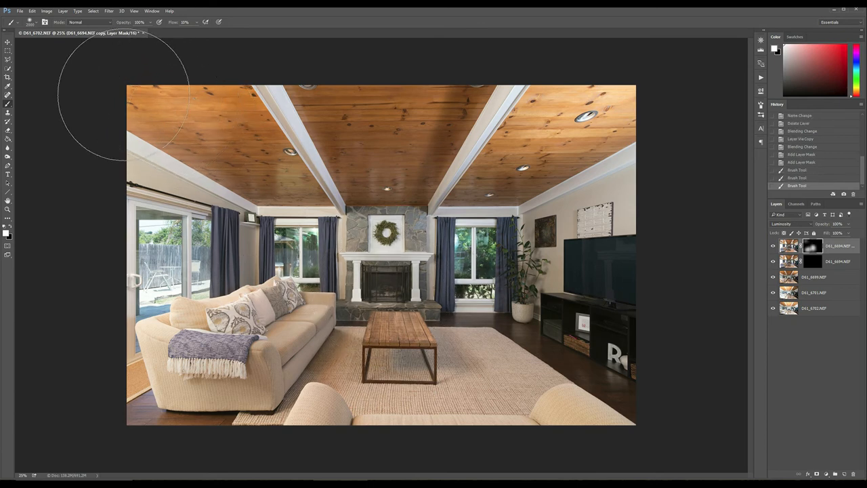
mouse_move(270, 122)
mouse_down()
mouse_move(230, 140)
mouse_move(234, 176)
mouse_up()
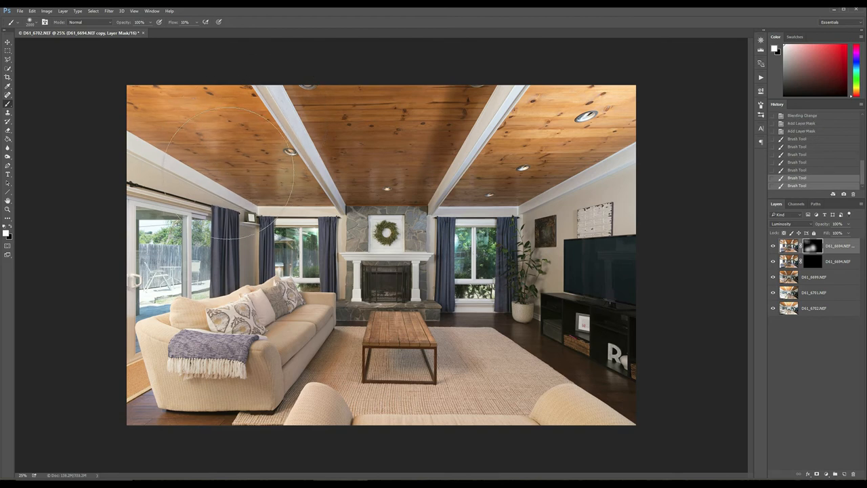
drag(572, 96, 596, 88)
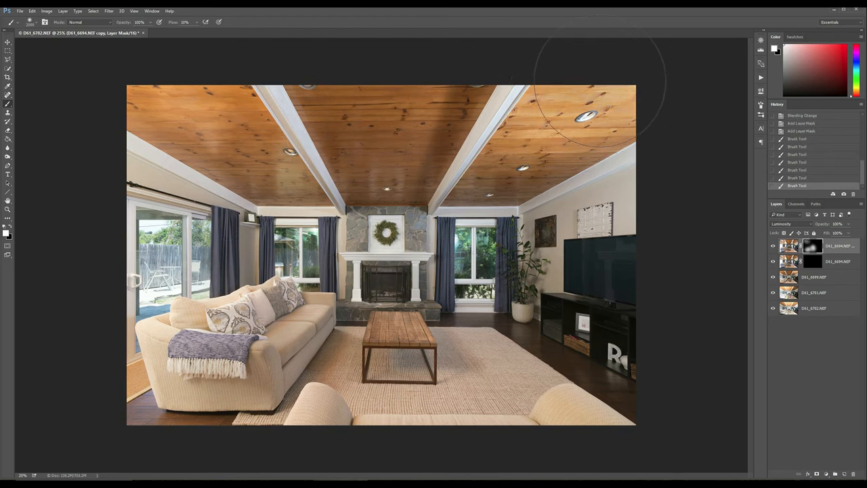
- Reveal more of the Luminosity copy with a smaller brush over the central ceiling shadow, the rug, the fireplace wall and the floor by the TV stand
key(bracketleft)
key(bracketleft)
key(bracketleft)
key(bracketleft)
key(bracketleft)
key(bracketleft)
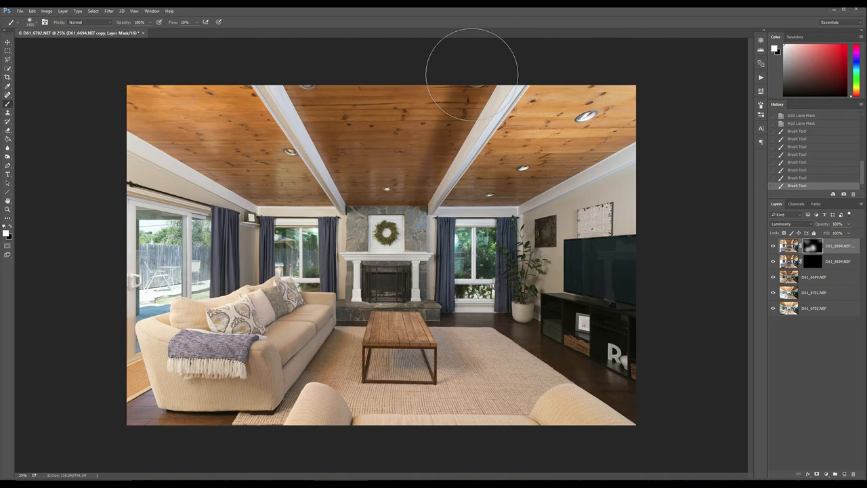
mouse_move(448, 115)
mouse_down()
mouse_move(432, 141)
mouse_move(451, 125)
mouse_move(465, 72)
mouse_move(414, 188)
mouse_move(439, 134)
mouse_move(445, 159)
mouse_move(491, 95)
mouse_move(449, 68)
mouse_move(403, 152)
mouse_move(429, 170)
mouse_move(417, 203)
mouse_up()
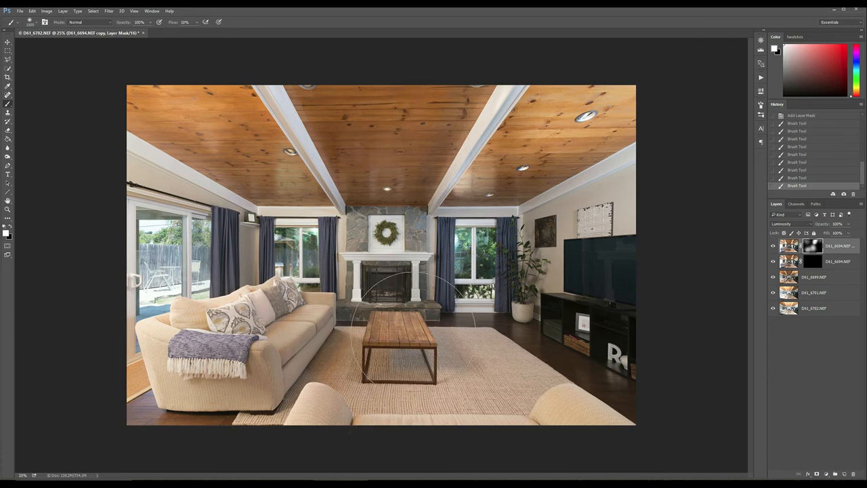
mouse_move(355, 366)
mouse_down()
mouse_move(304, 357)
mouse_move(305, 347)
mouse_move(353, 361)
mouse_move(257, 379)
mouse_up()
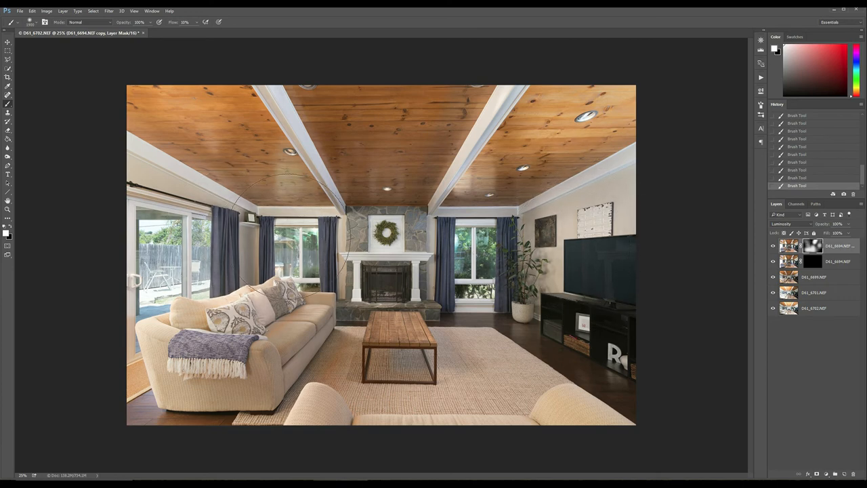
click(384, 220)
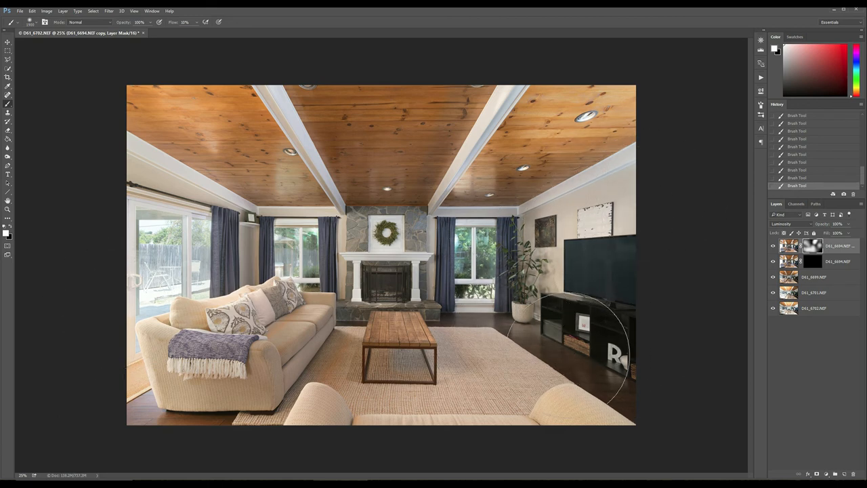
drag(611, 387, 530, 368)
- Erase the Luminosity copy's mask around the ceiling light at the image's upper edge, and brush more white over the central ceiling panel
key(e)
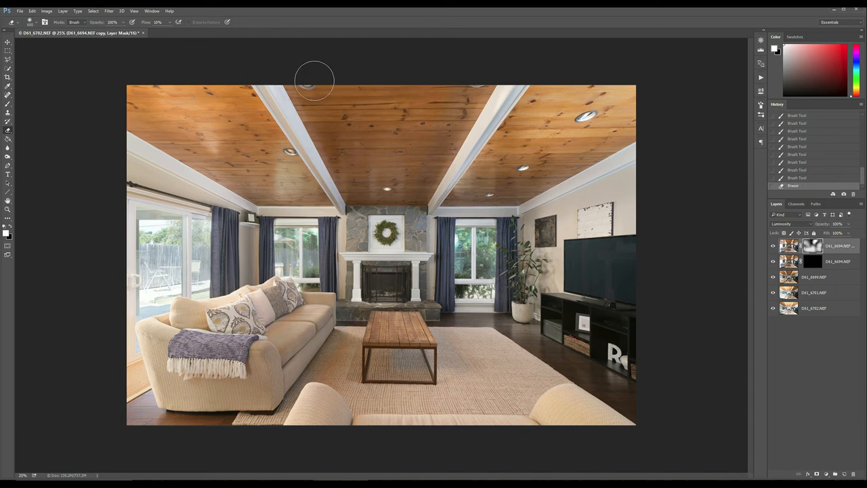
drag(304, 70, 312, 81)
key(b)
drag(402, 106, 426, 107)
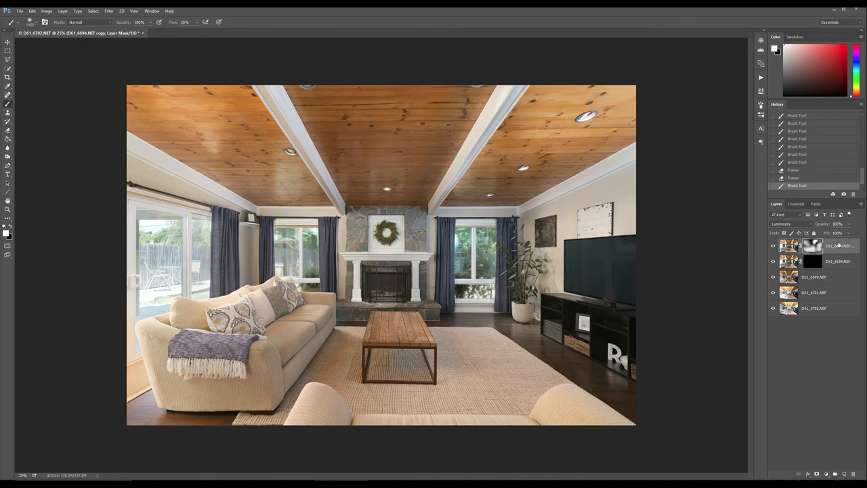
- Compare the image with the Luminosity copy's layer mask disabled and enabled
shift+click(813, 245)
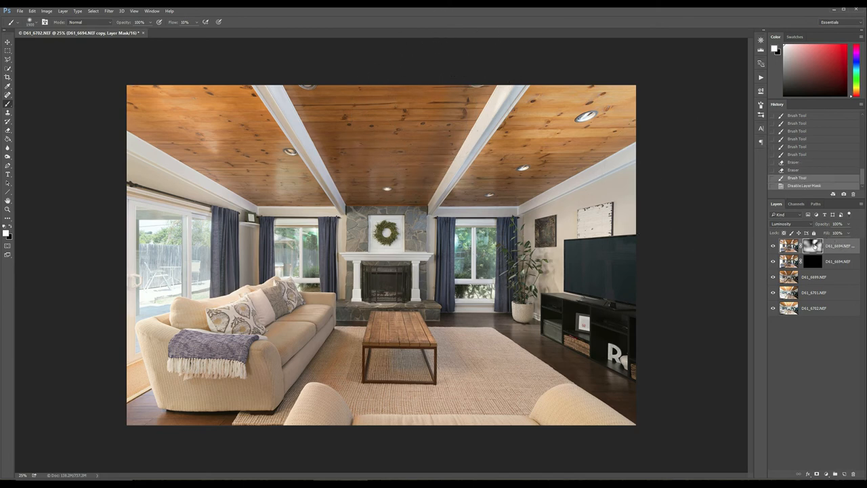
shift+click(812, 245)
shift+click(812, 245)
shift+click(813, 245)
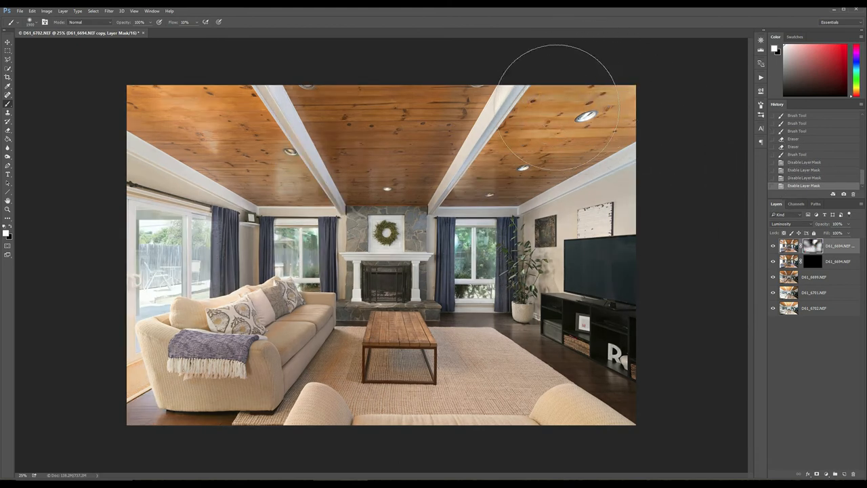
- Brush white on the Luminosity copy's mask at the ceiling's right edge and compare the image with its mask and the layer off and on
drag(645, 105, 651, 139)
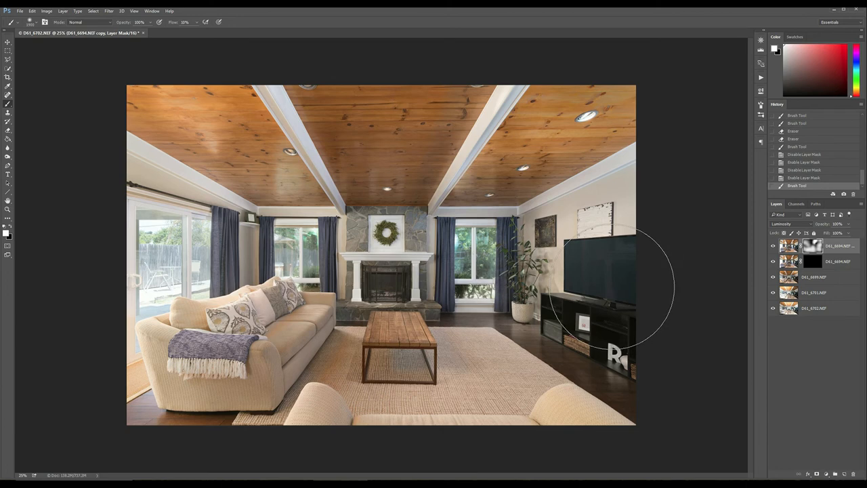
shift+click(812, 245)
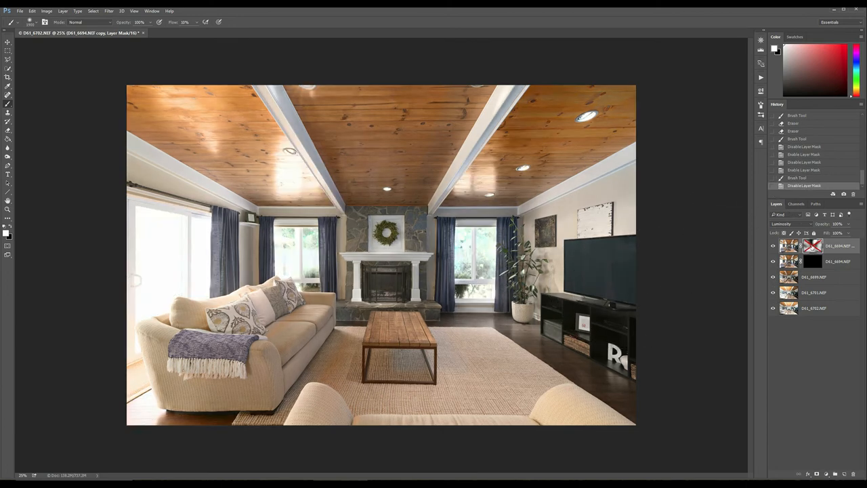
shift+click(811, 246)
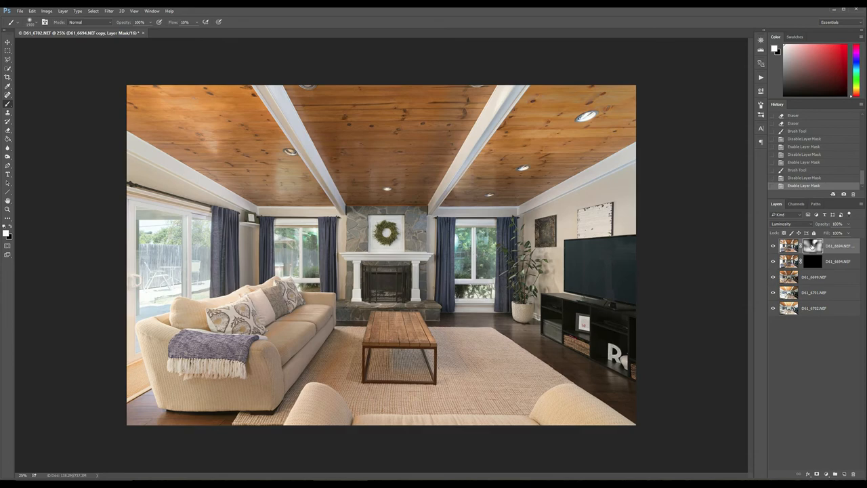
click(773, 247)
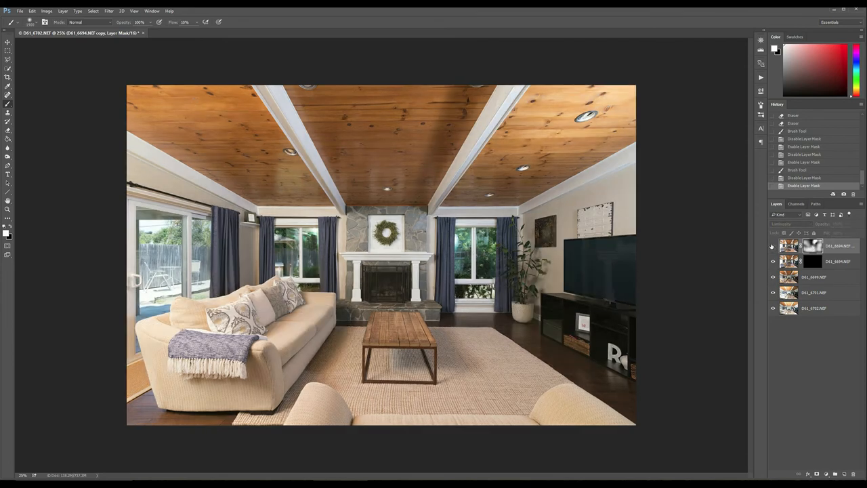
click(772, 246)
- Paint white with a smaller brush on the Normal D61_6694 layer's mask over the orange patches on the sofa seat and rug
key(z)
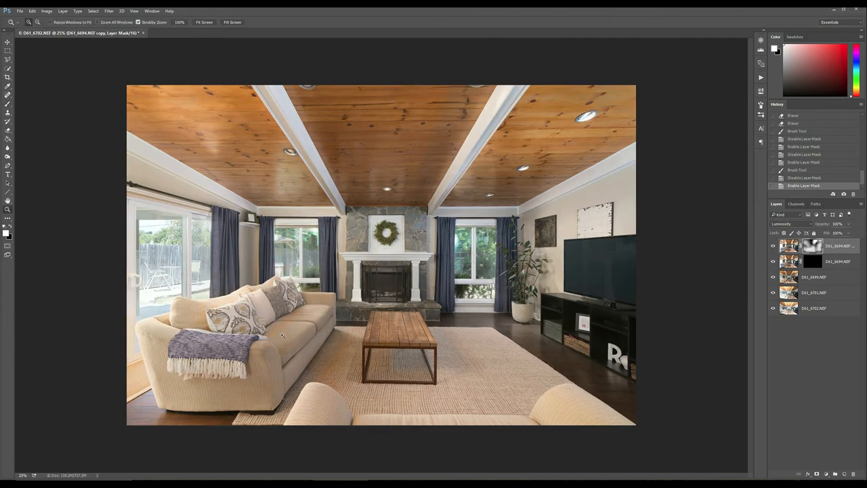
drag(282, 335, 278, 331)
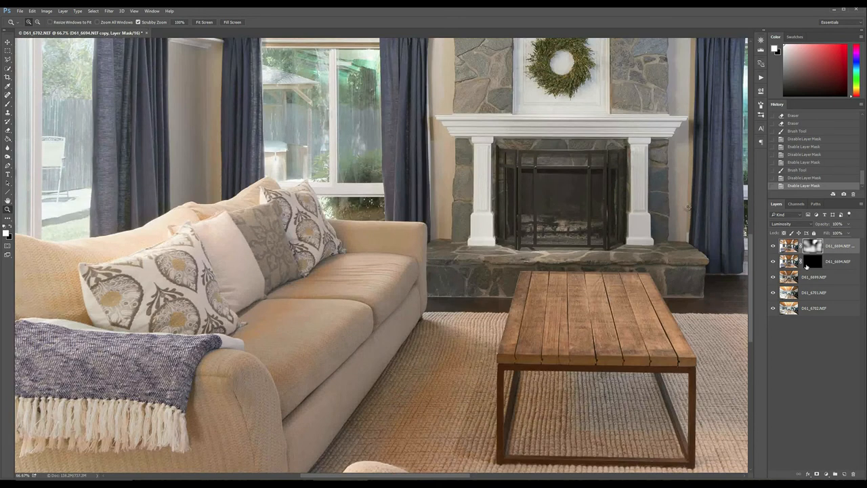
click(810, 262)
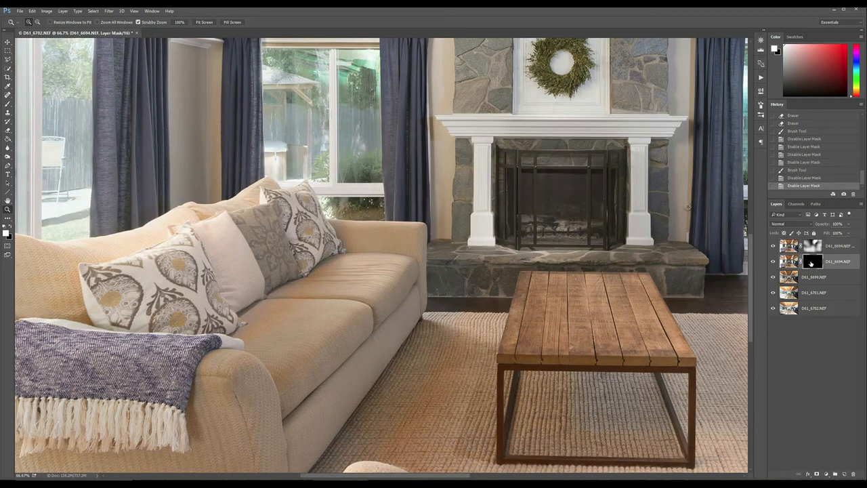
key(b)
key(bracketleft)
key(bracketleft)
key(bracketleft)
key(bracketleft)
key(bracketleft)
key(bracketleft)
key(bracketleft)
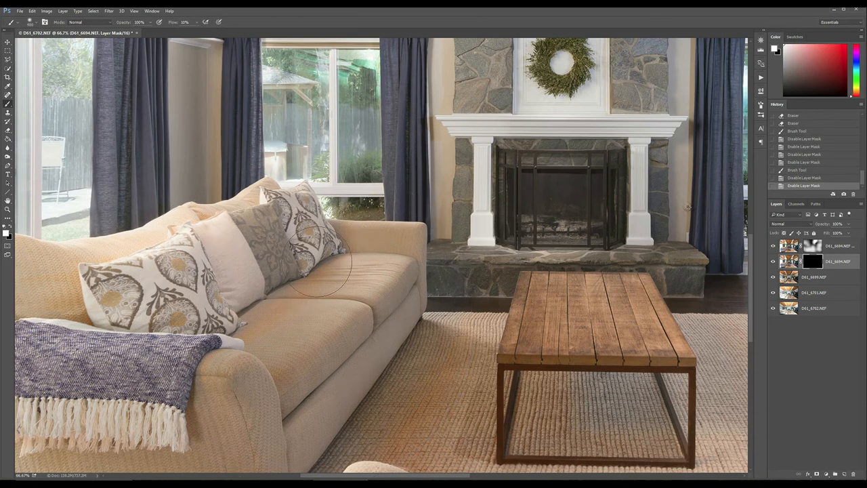
mouse_move(278, 342)
mouse_down()
mouse_move(322, 294)
mouse_move(285, 369)
mouse_move(356, 298)
mouse_up()
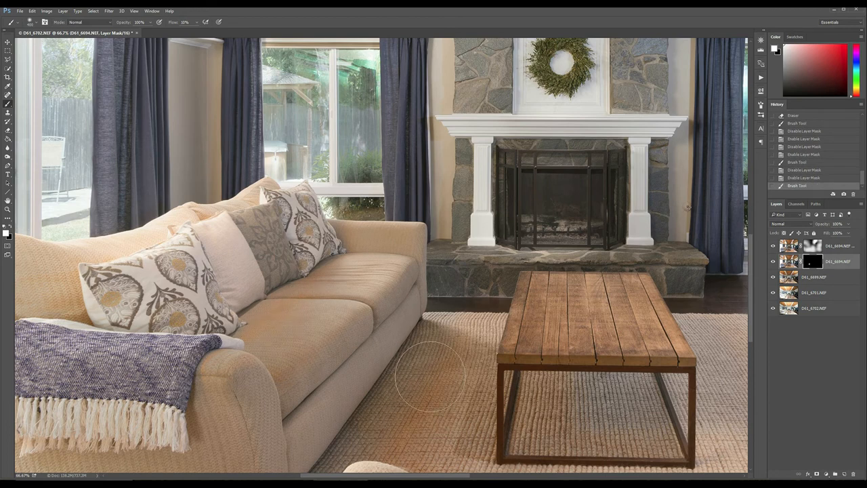
mouse_move(418, 439)
mouse_down()
mouse_move(463, 338)
mouse_move(412, 429)
mouse_move(427, 383)
mouse_up()
mouse_move(308, 279)
mouse_down()
mouse_move(291, 325)
mouse_move(315, 318)
mouse_up()
drag(366, 281, 375, 278)
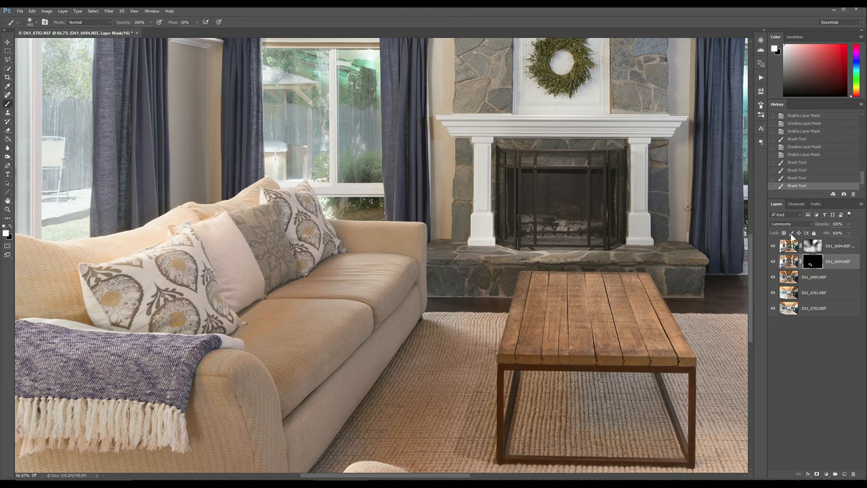
- Brush white on the Luminosity copy's mask over the fireplace mantel and the stone and wall to its right
click(812, 246)
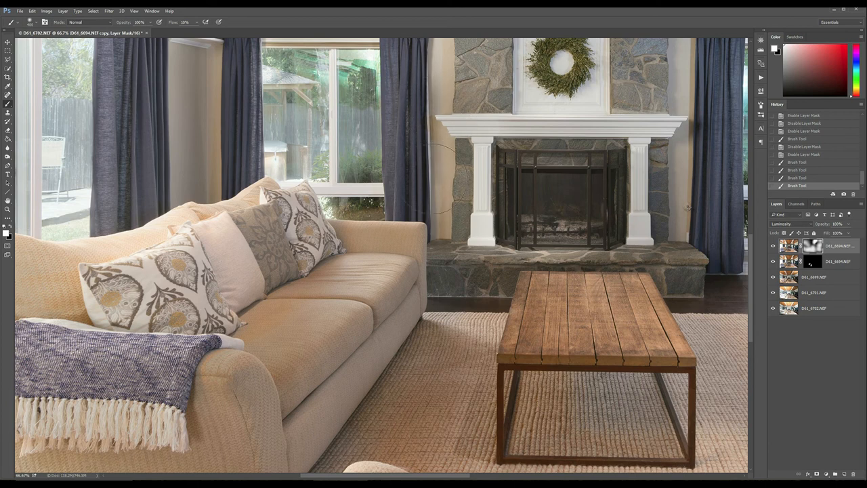
drag(491, 133, 637, 127)
click(684, 130)
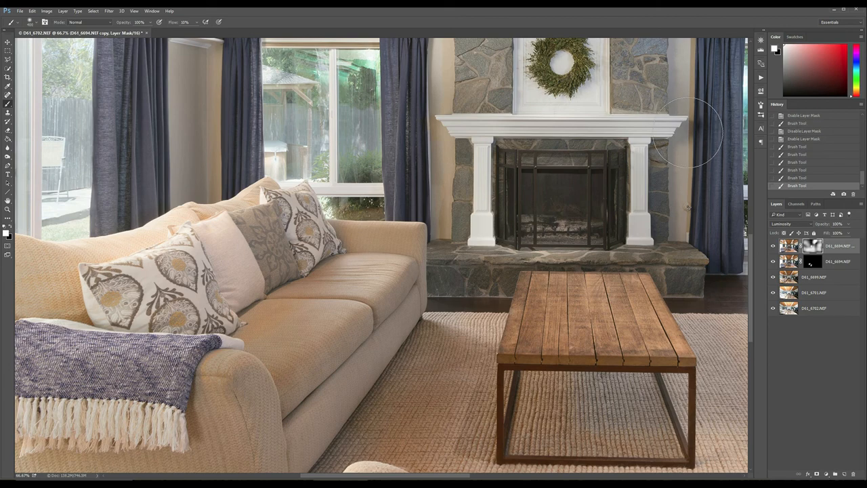
drag(687, 92, 621, 198)
drag(634, 144, 694, 178)
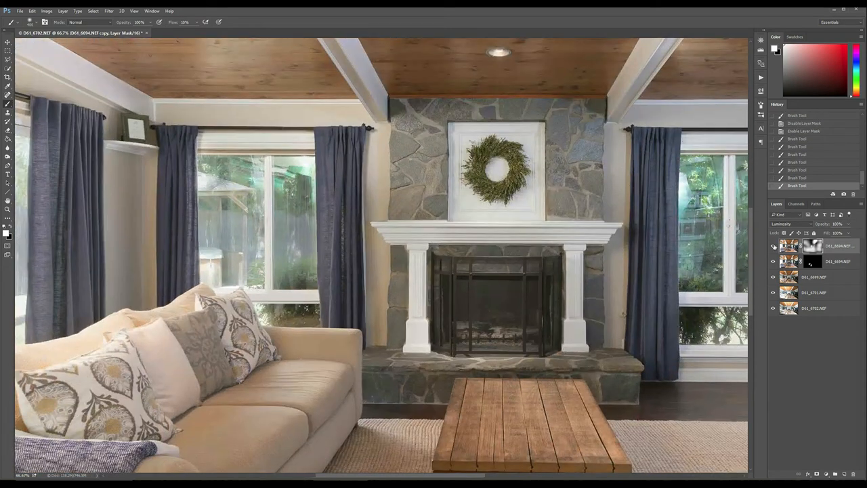
- Compare the fireplace area with the Luminosity copy's mask disabled and enabled, and with individual layers hidden and shown
shift+click(811, 246)
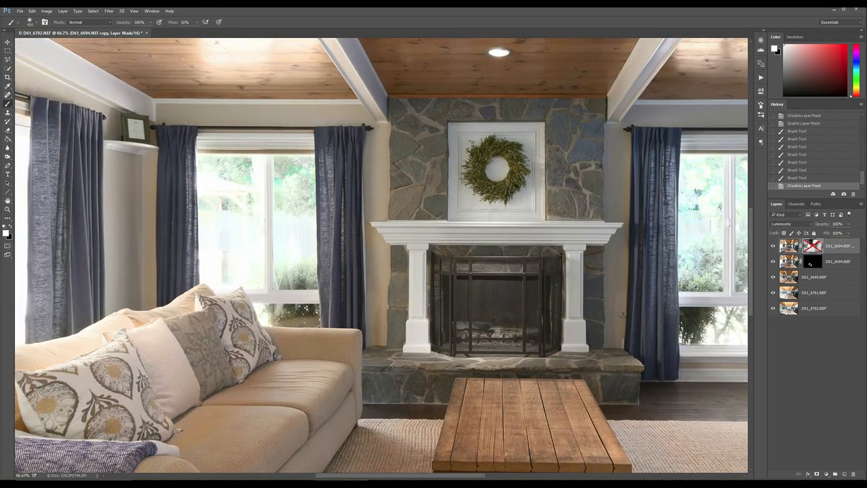
shift+click(811, 246)
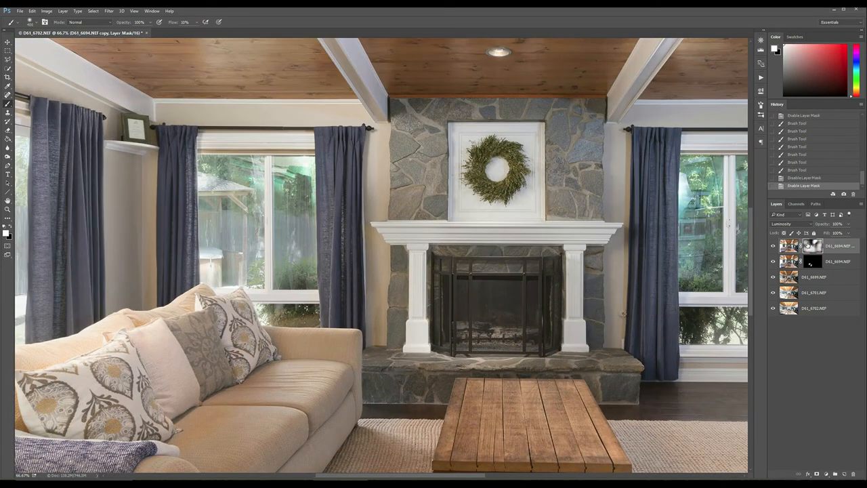
click(774, 276)
click(774, 277)
click(774, 246)
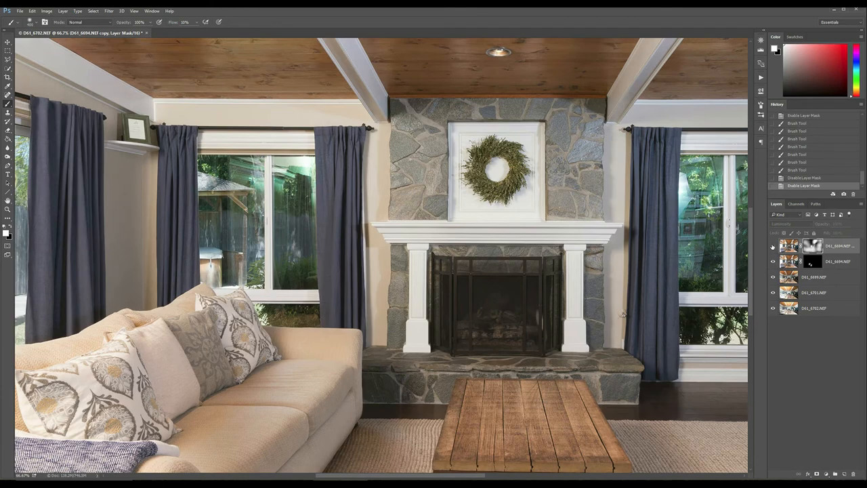
click(772, 246)
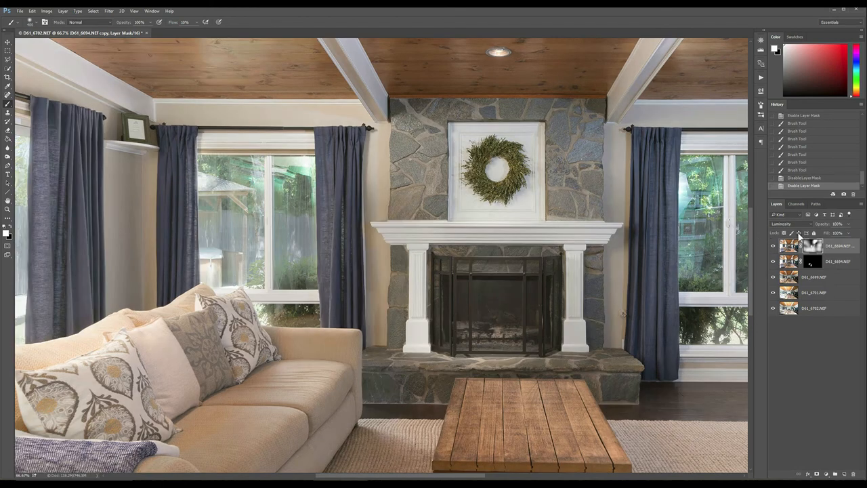
- Touch up the walls beside the fireplace on the Luminosity copy's mask, and the mantel's left end on the Normal D61_6694 layer's mask
drag(635, 239, 648, 296)
mouse_move(370, 316)
mouse_down()
mouse_move(382, 347)
mouse_move(375, 236)
mouse_move(383, 227)
mouse_up()
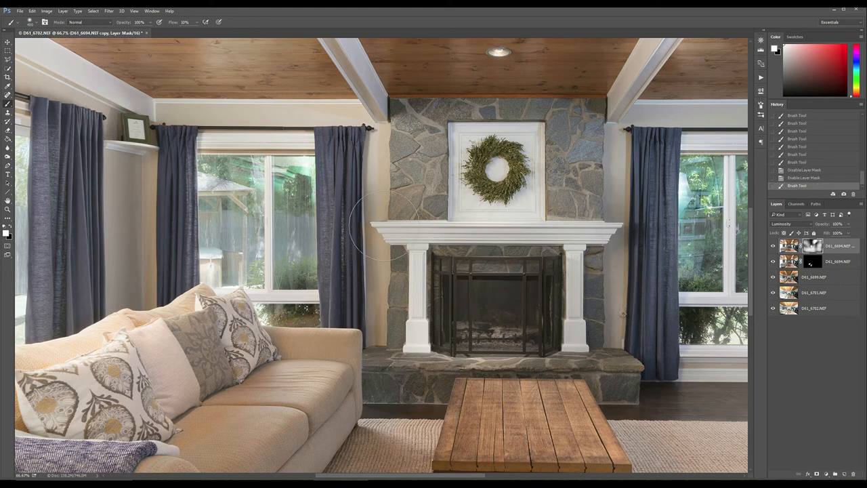
click(807, 264)
click(371, 230)
click(370, 231)
click(369, 231)
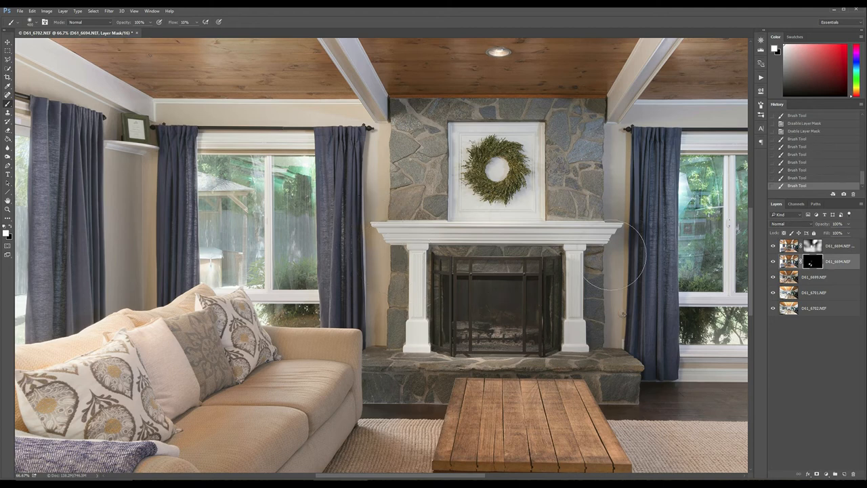
- Move the D61_6701 layer to the top of the stack in Darken mode and add a mask that hides it all
key(ctrl+0)
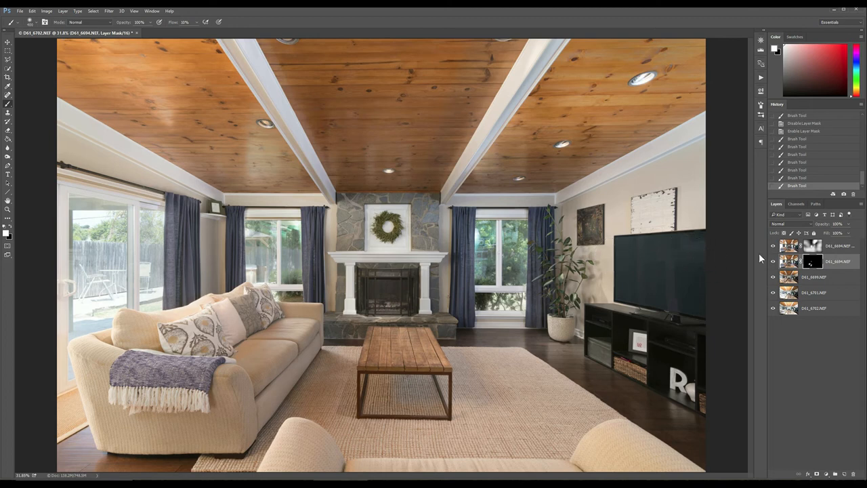
click(825, 294)
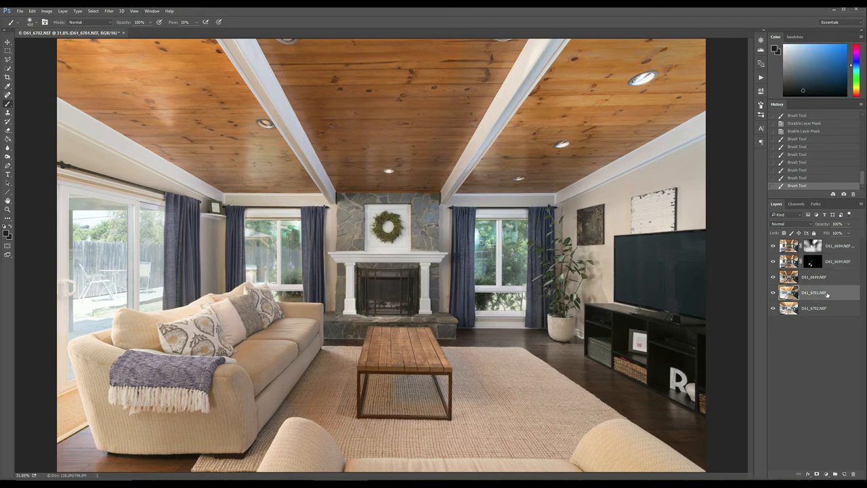
drag(825, 294, 827, 242)
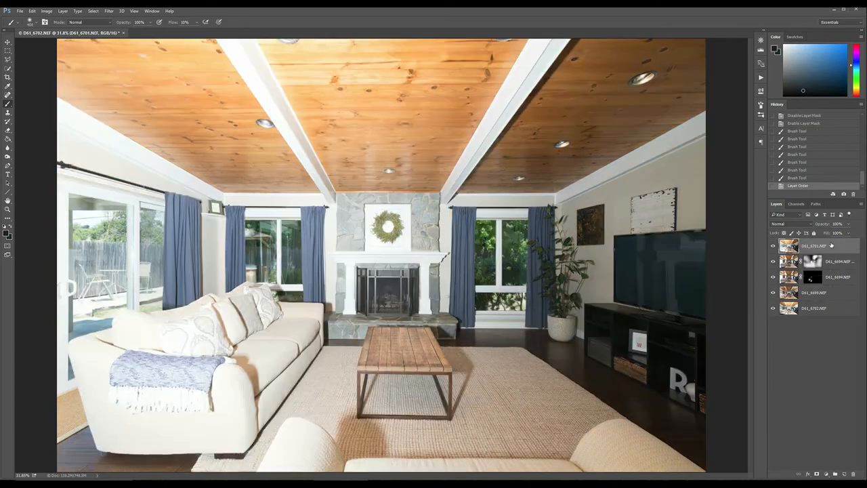
click(796, 224)
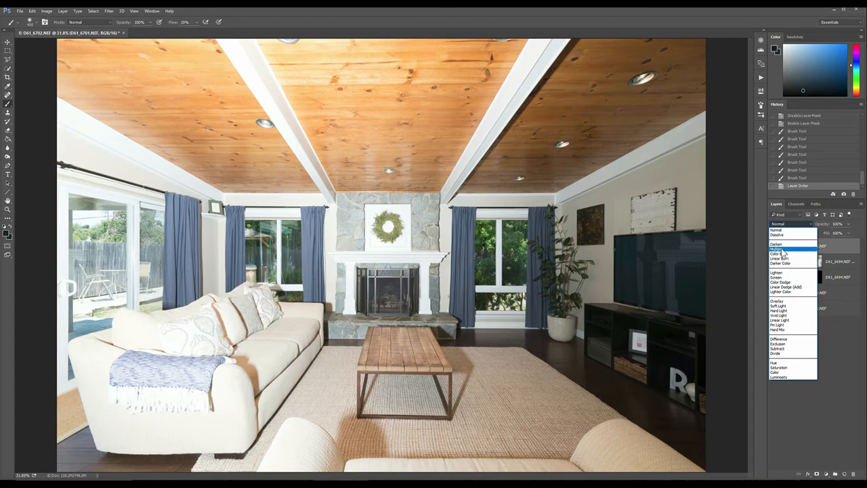
click(779, 243)
key(alt+l)
key(m)
key(h)
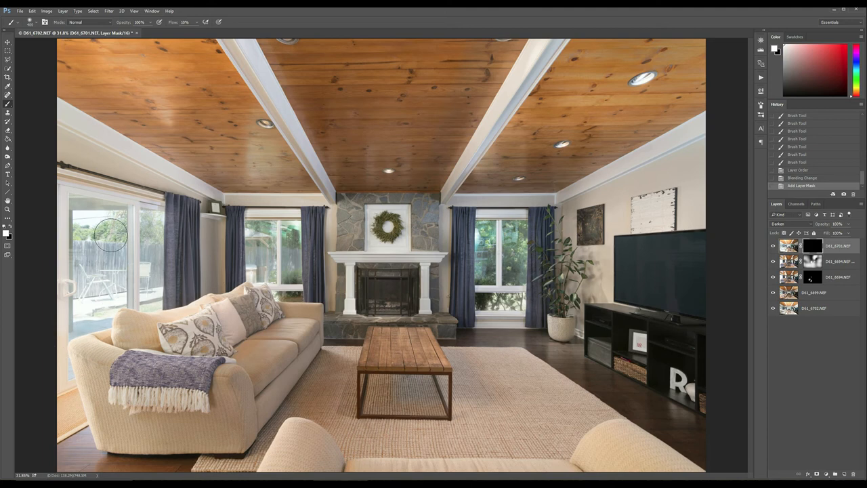
- Paint white on the D61_6701 mask at 100% flow over the sliding glass door and the window left of the fireplace
drag(85, 258, 130, 232)
mouse_move(264, 238)
mouse_down()
mouse_move(247, 272)
mouse_move(285, 222)
mouse_move(295, 239)
mouse_move(276, 212)
mouse_up()
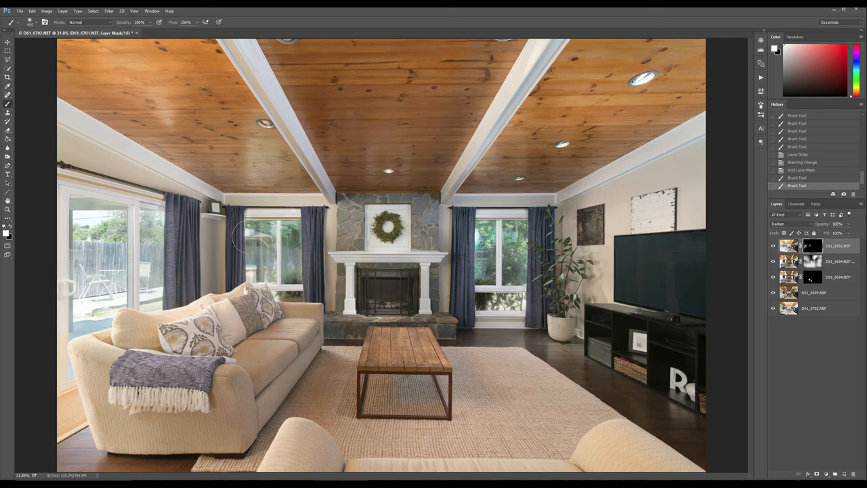
mouse_move(245, 235)
mouse_down()
mouse_move(292, 223)
mouse_move(292, 280)
mouse_move(292, 253)
mouse_move(261, 245)
mouse_move(250, 270)
mouse_up()
mouse_move(156, 228)
mouse_down()
mouse_move(123, 229)
mouse_move(84, 254)
mouse_move(160, 306)
mouse_move(88, 231)
mouse_move(112, 250)
mouse_move(73, 359)
mouse_move(155, 241)
mouse_move(200, 226)
mouse_up()
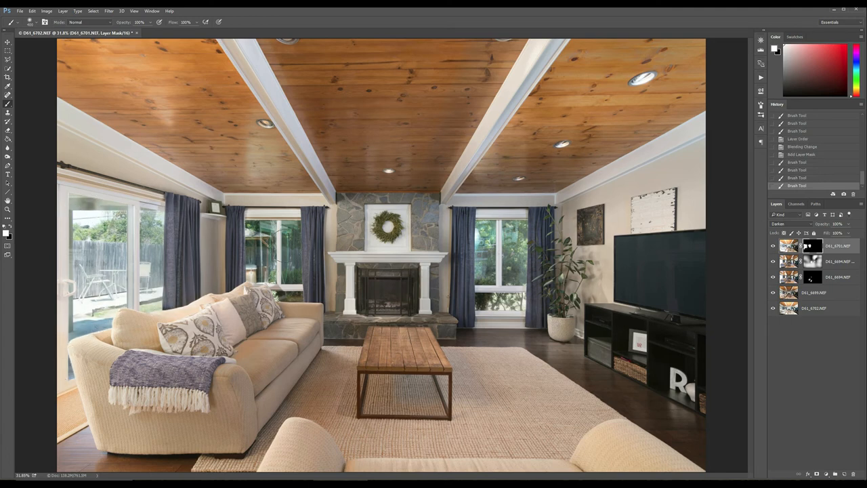
- Move the D61_6702 layer to the top of the stack in Darken mode and add a mask that hides it all
drag(832, 311, 843, 242)
click(803, 226)
click(789, 244)
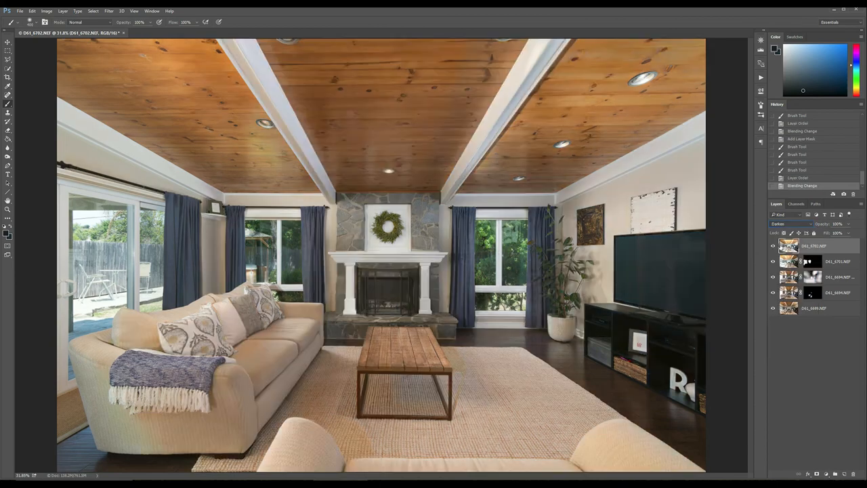
key(alt+l)
key(m)
key(h)
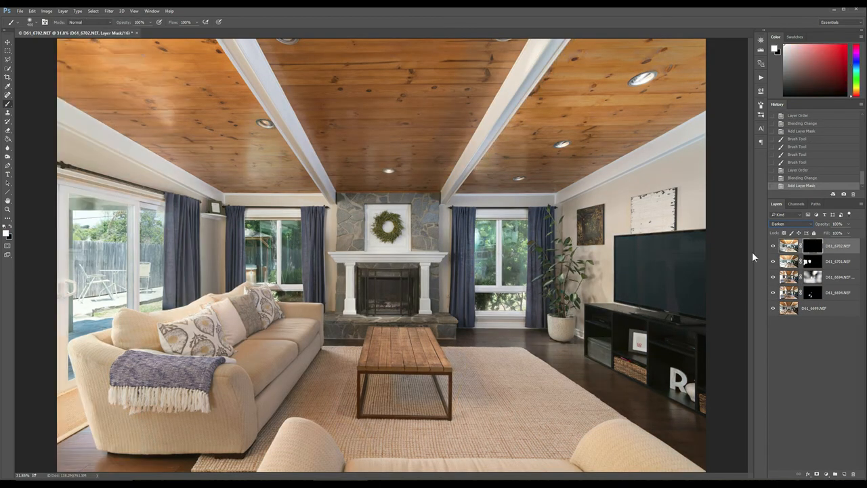
- Paint white on the D61_6702 mask over the window right of the fireplace
mouse_move(485, 230)
mouse_down()
mouse_move(486, 267)
mouse_move(504, 241)
mouse_move(514, 245)
mouse_move(513, 288)
mouse_move(488, 301)
mouse_up()
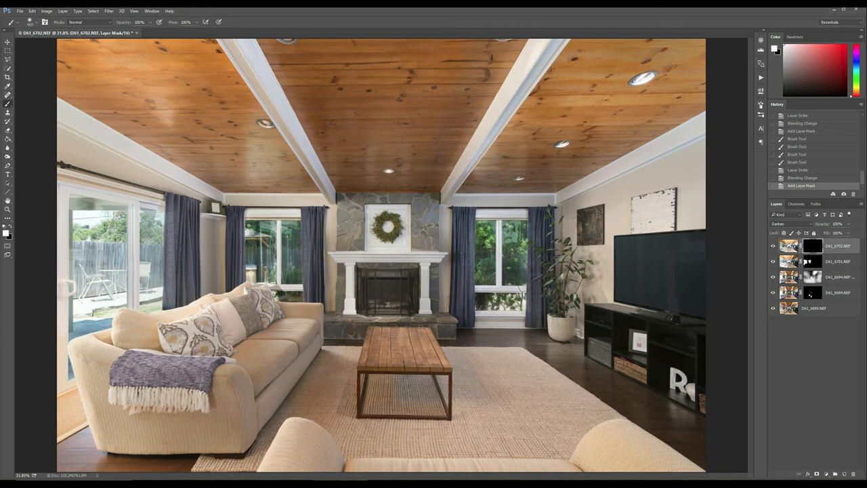
drag(486, 214, 527, 233)
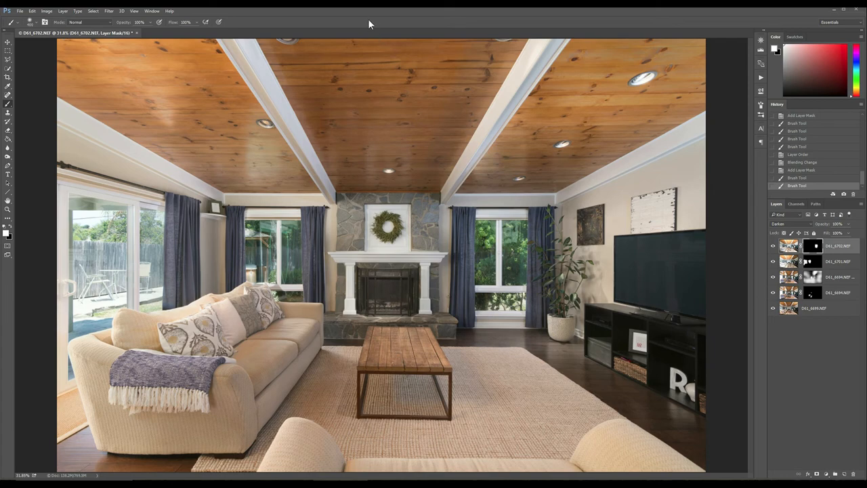
- Examine the fireplace and the TV wall with the plant at 100% magnification, and return to the full image
key(z)
click(391, 292)
drag(391, 292, 391, 293)
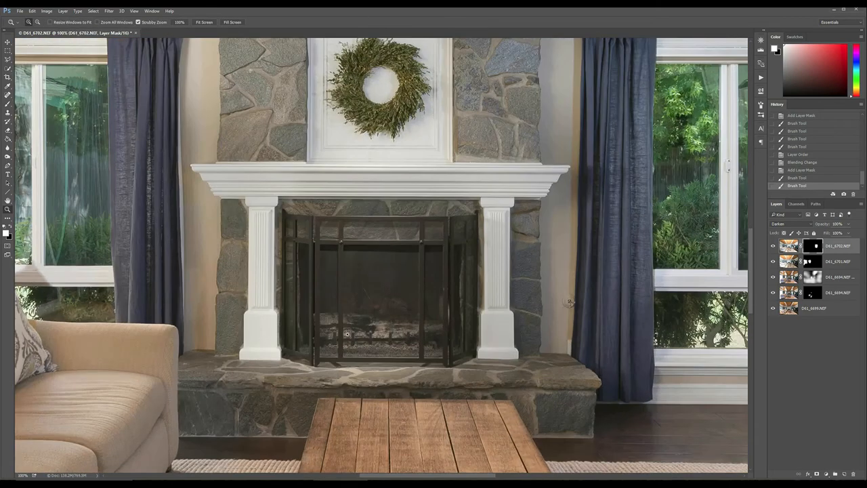
alt+click(378, 266)
alt+click(378, 266)
key(alt+v)
key(ctrl+0)
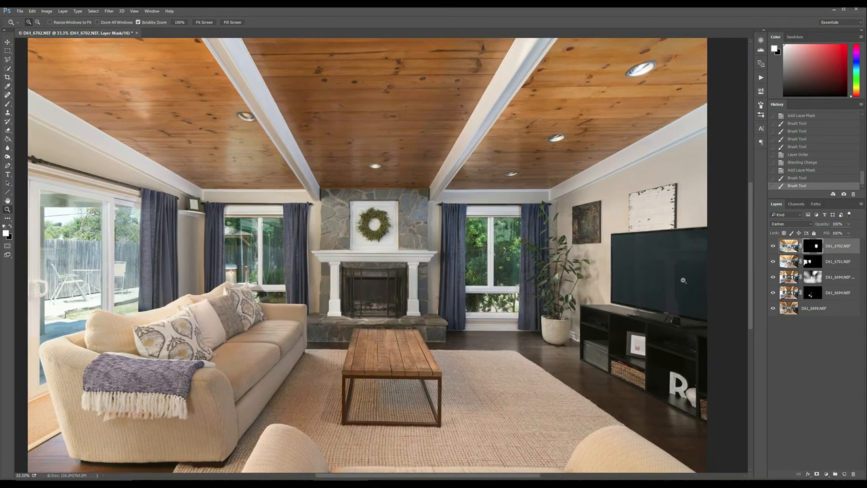
click(682, 279)
click(681, 278)
click(677, 271)
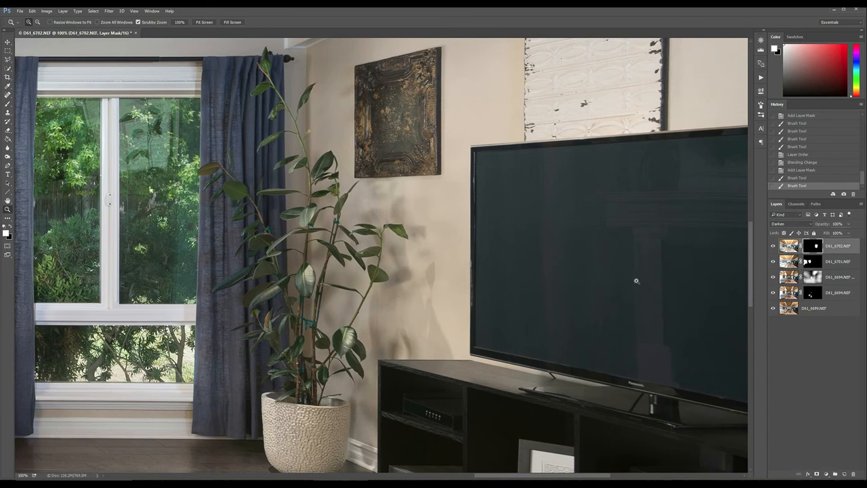
key(alt+v)
key(f)
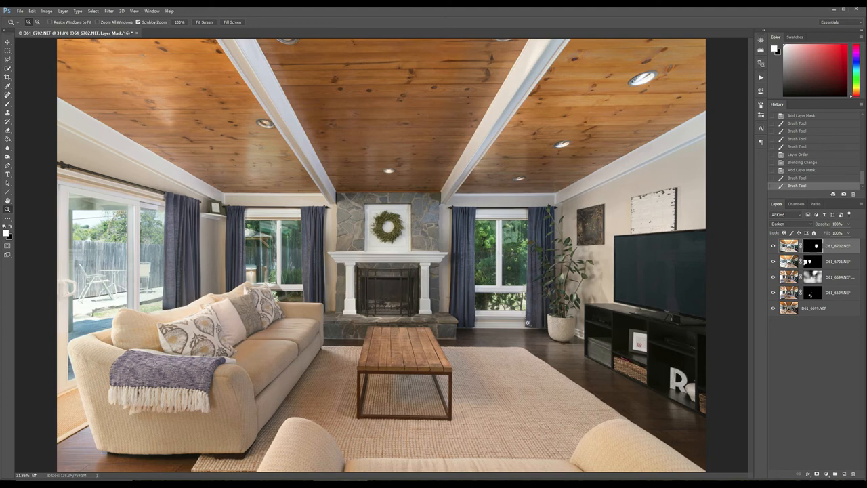
- Create a new layer named flame at the top of the layer stack
drag(370, 294, 369, 293)
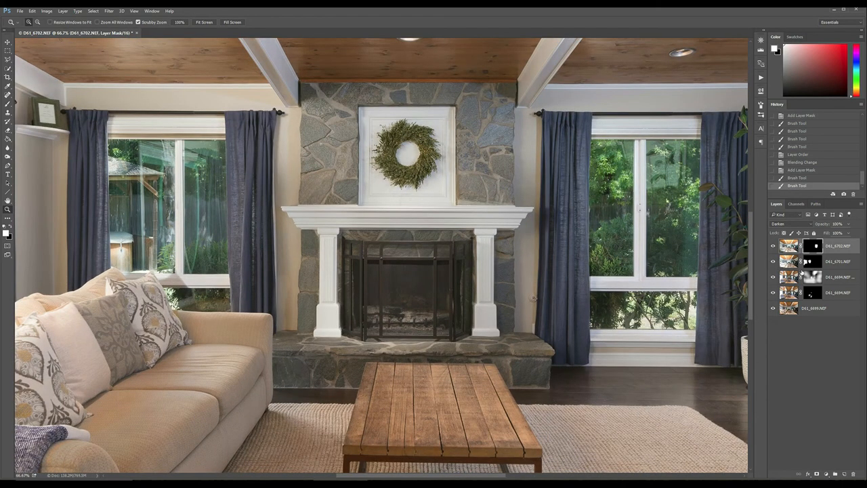
key(alt+l)
key(n)
key(l)
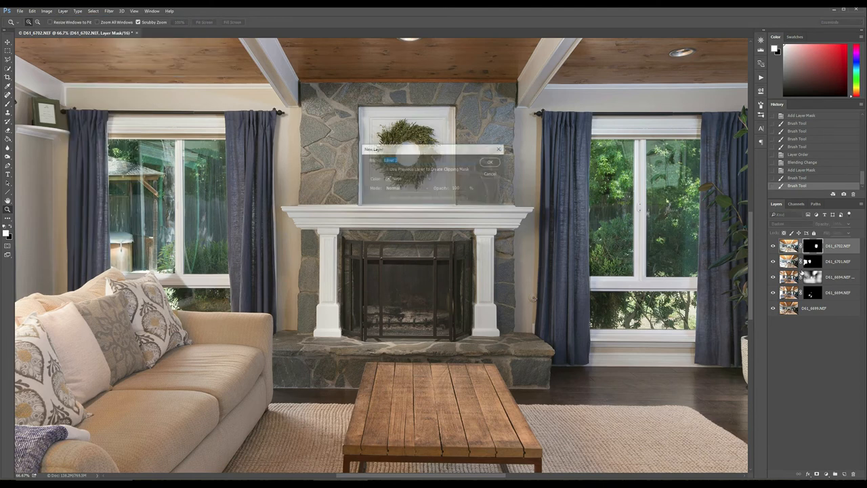
text(flame)
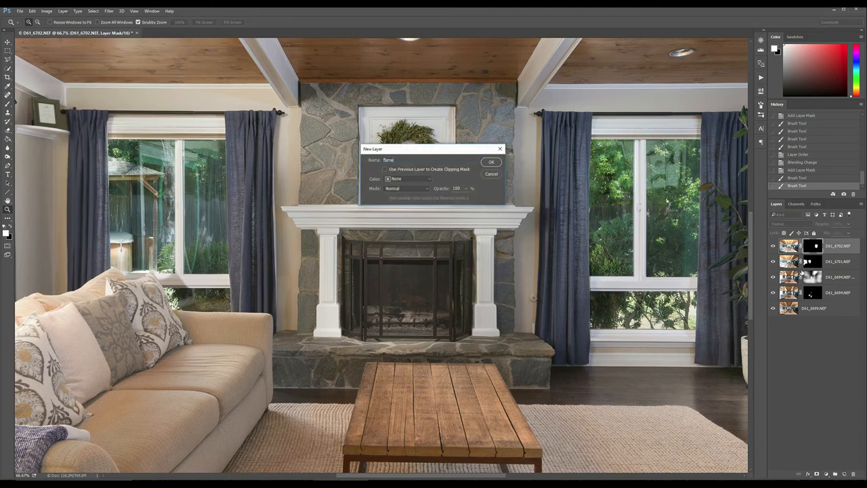
key(Return)
- Draw an open zigzag path with three peaks across the firebox just above the logs, using the Pen tool
key(p)
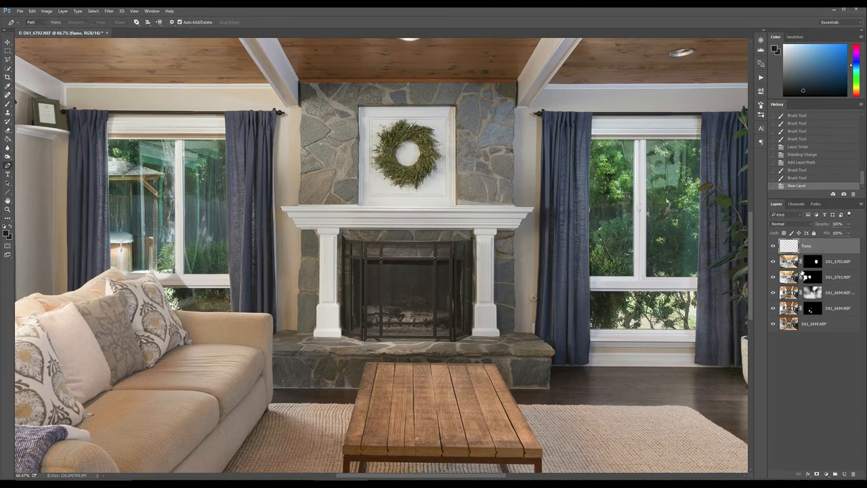
click(367, 306)
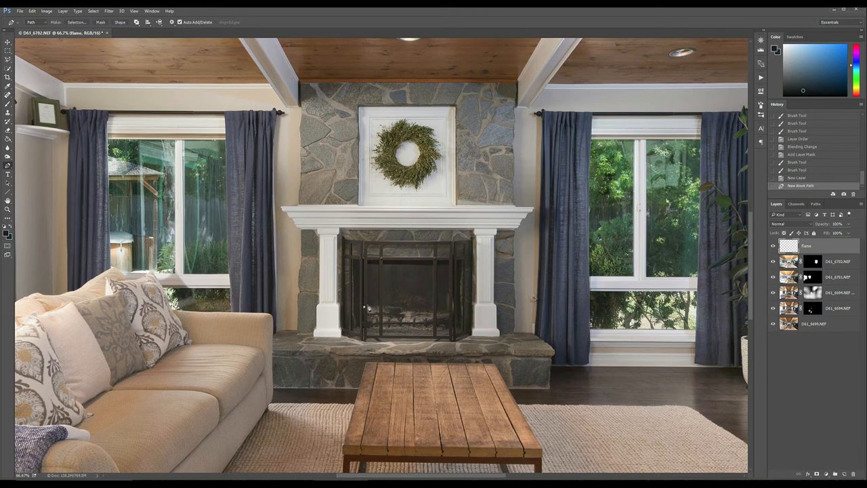
click(371, 298)
click(387, 305)
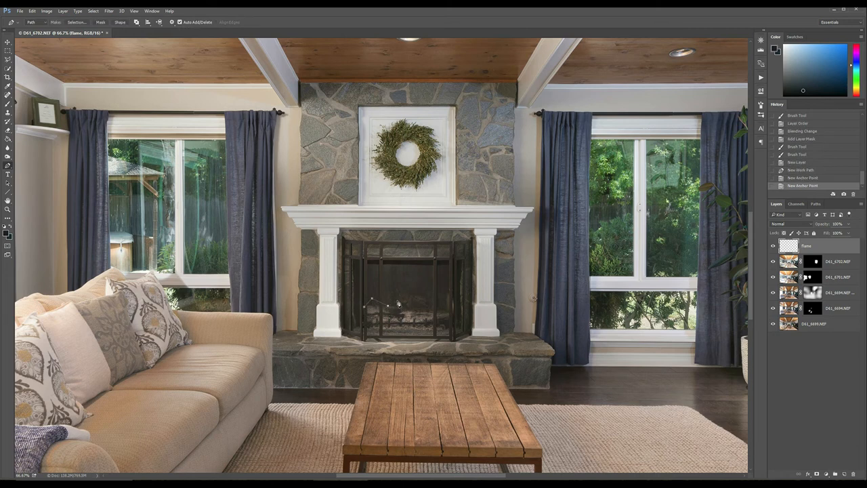
click(401, 298)
click(418, 304)
click(432, 299)
click(444, 309)
click(120, 22)
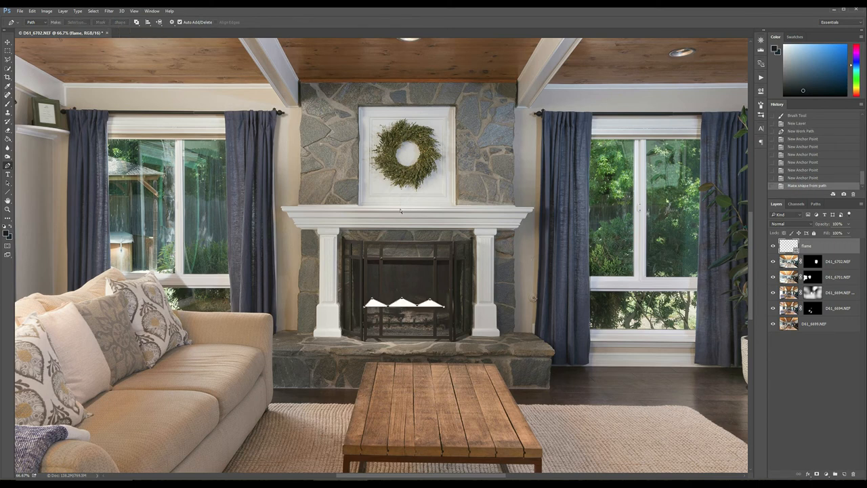
key(ctrl+z)
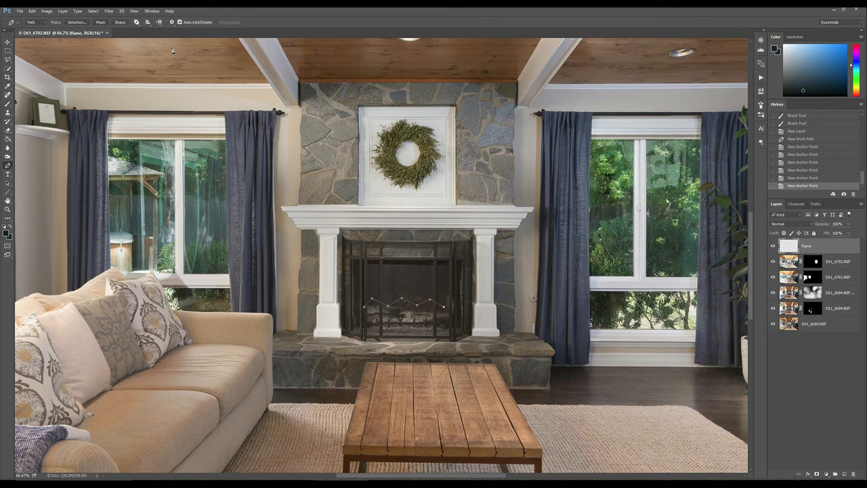
- Render flames along the path with the Flame filter using Multiple Flames One Direction, length 291, width 135 and Fine quality
click(109, 11)
mouse_move(92, 11)
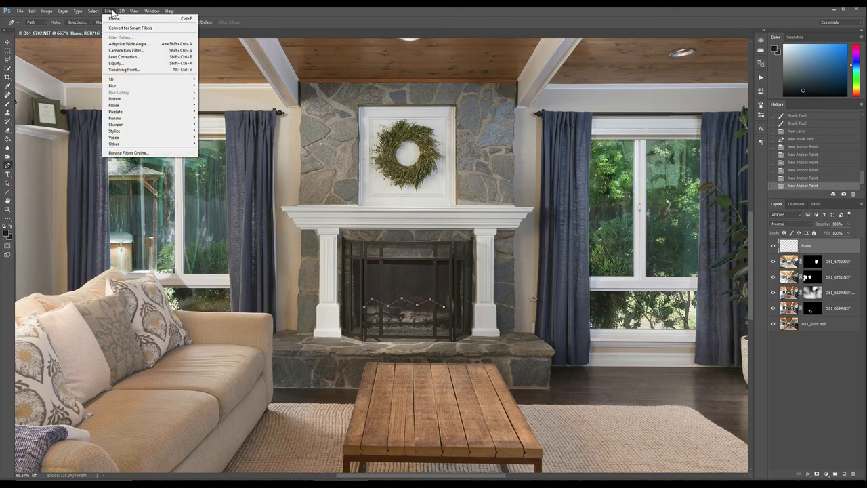
mouse_move(132, 121)
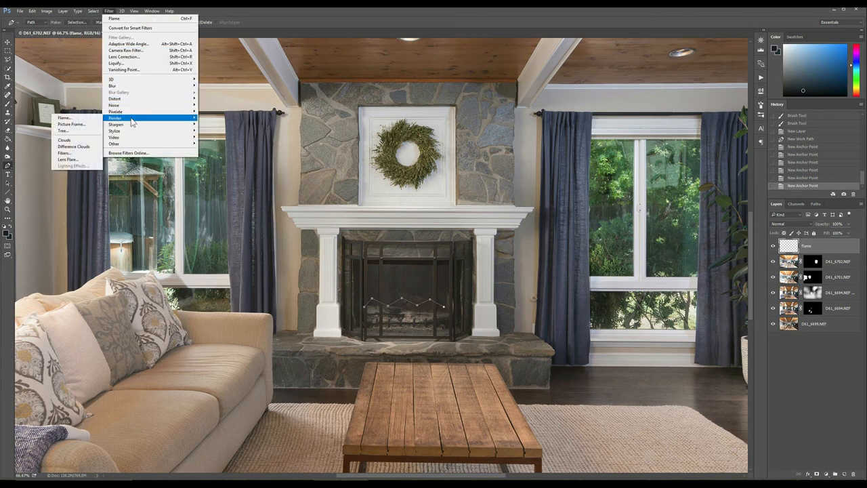
click(67, 117)
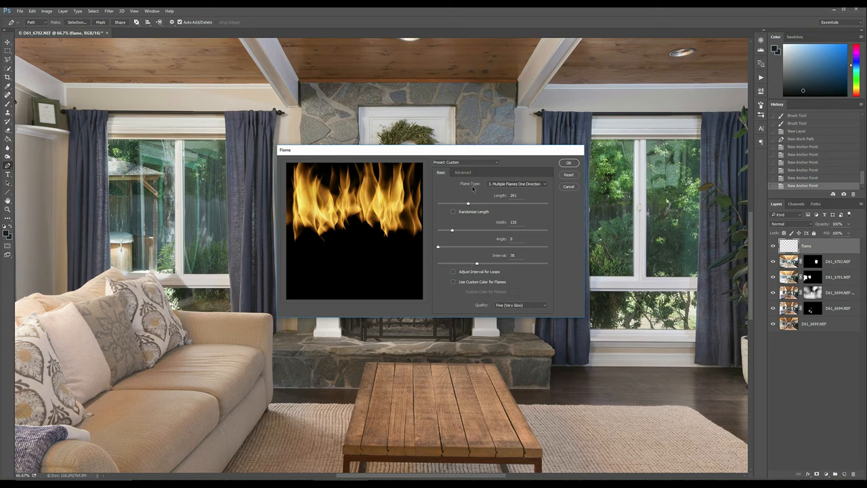
click(567, 163)
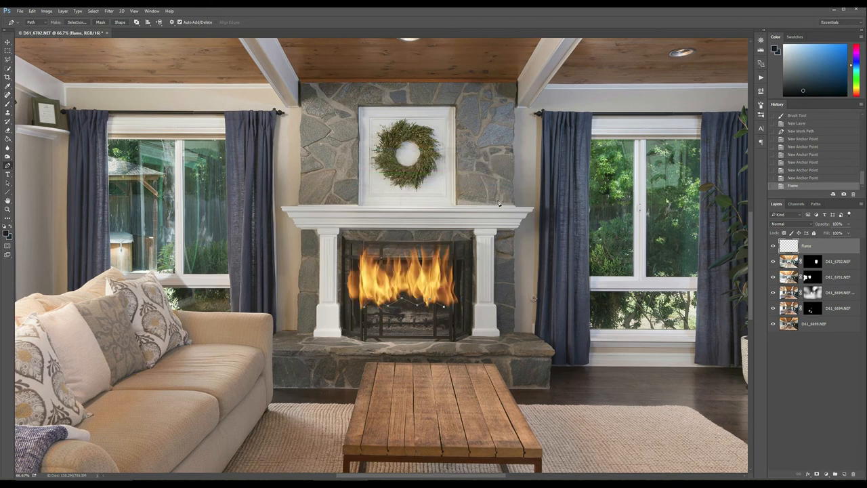
- Remove the leftover path by converting it to a shape and deleting that layer, and move the flames down onto the logs
click(121, 25)
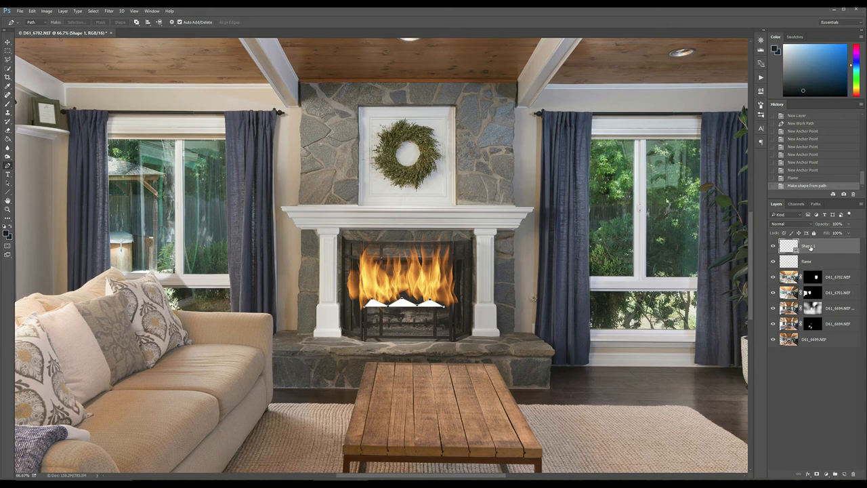
key(Delete)
click(7, 43)
drag(383, 273, 398, 296)
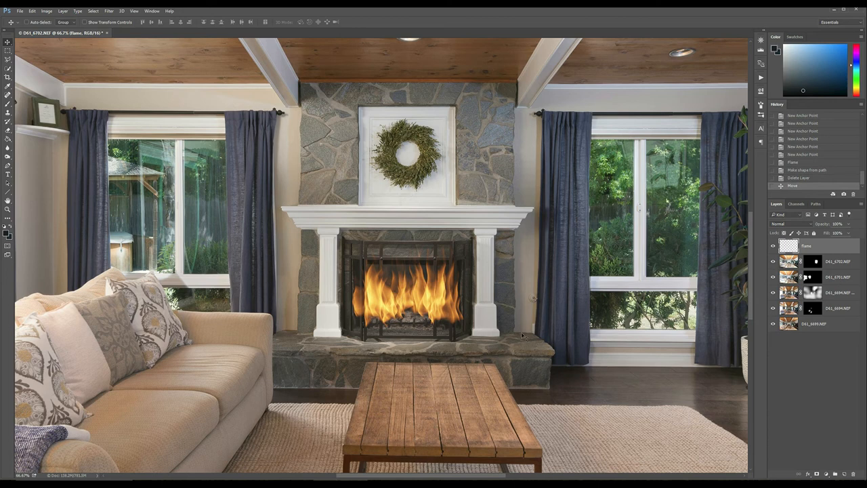
- Free-transform the flames to about 86% width and 78% height so they sit within the fireplace screen's centre panel
key(alt+e)
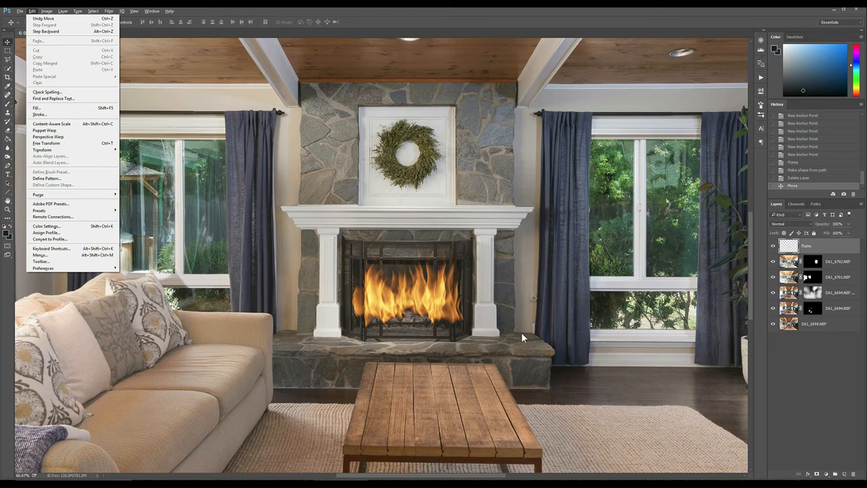
key(a)
key(d)
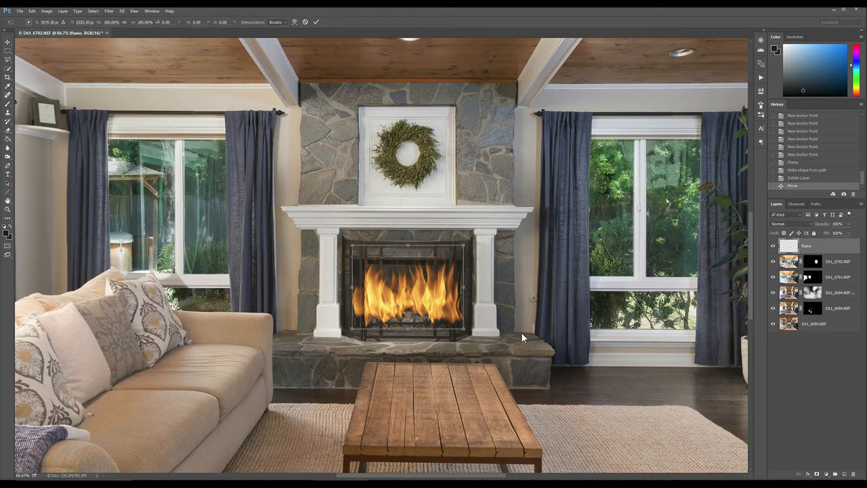
key(ctrl+plus)
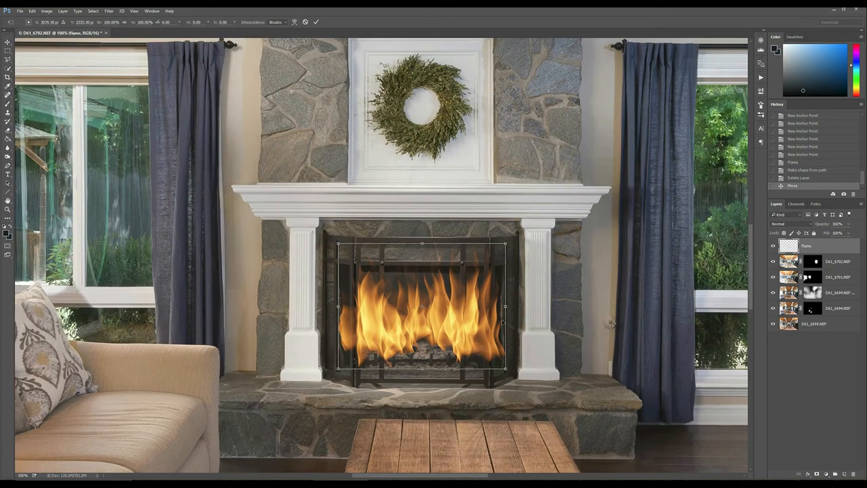
drag(422, 244, 422, 252)
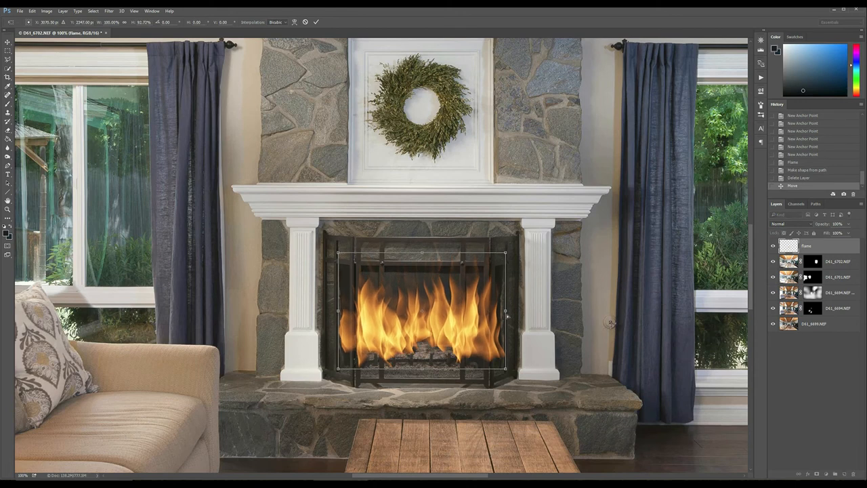
drag(505, 312, 498, 312)
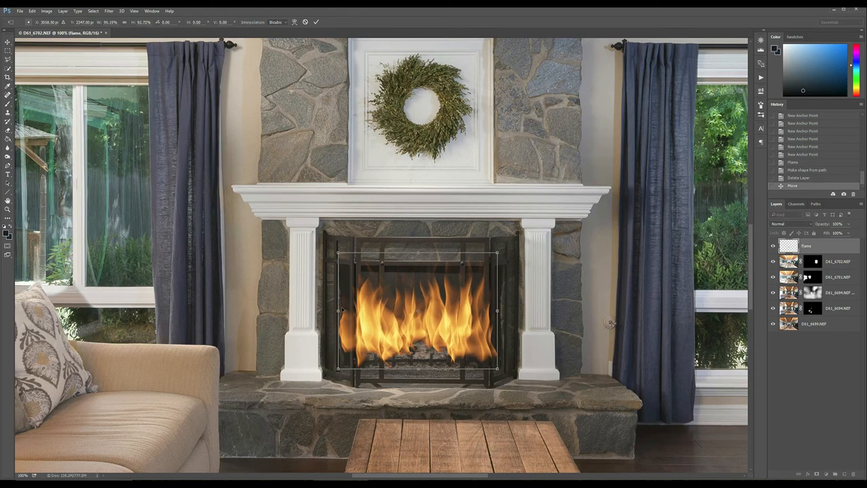
mouse_move(338, 312)
mouse_down()
mouse_move(356, 300)
mouse_move(347, 300)
mouse_up()
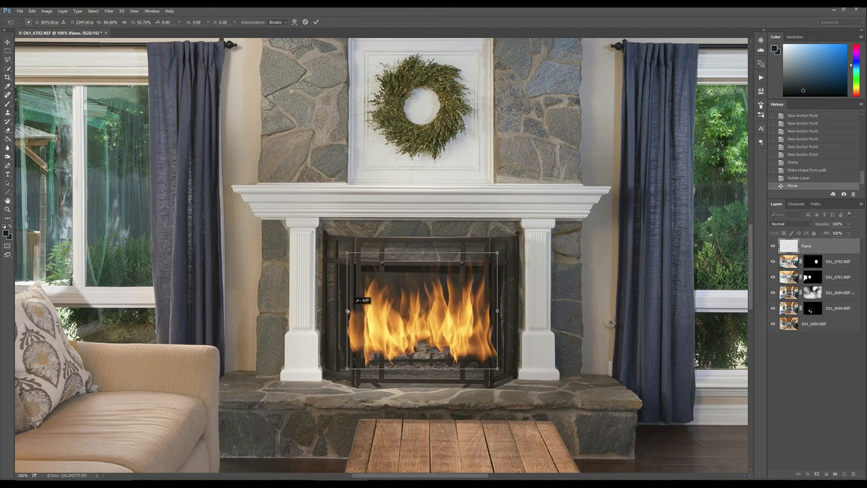
drag(424, 254, 423, 261)
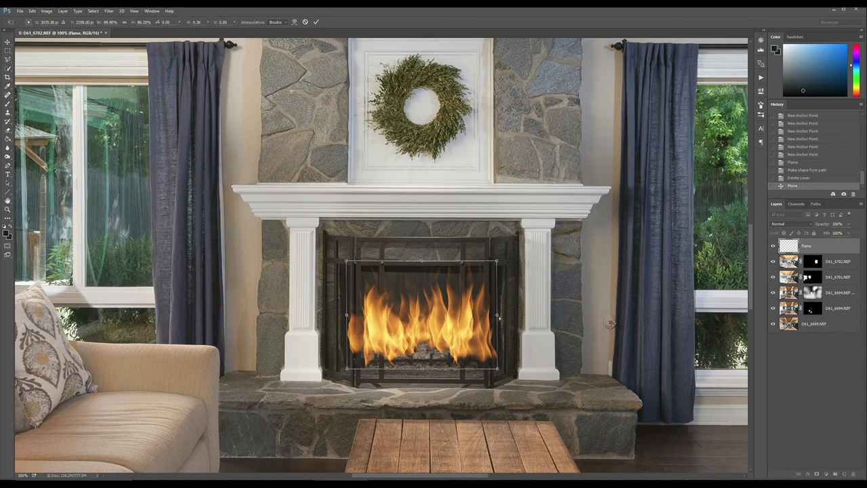
drag(497, 316, 494, 315)
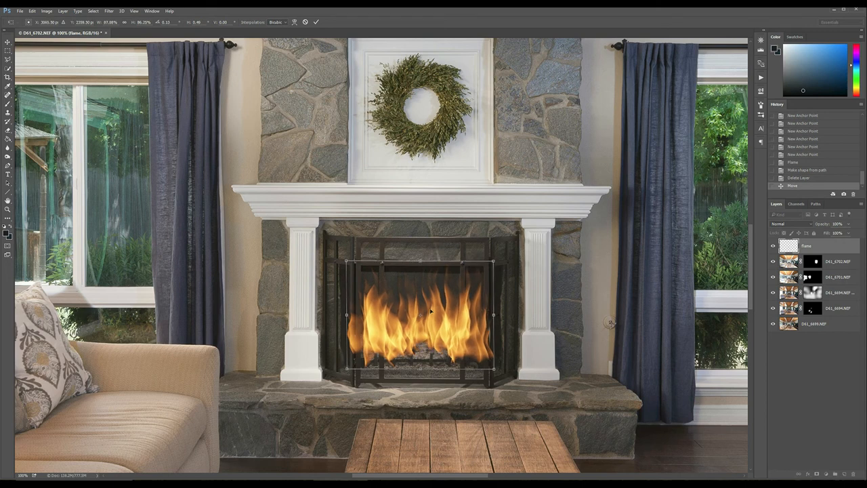
drag(347, 317, 350, 316)
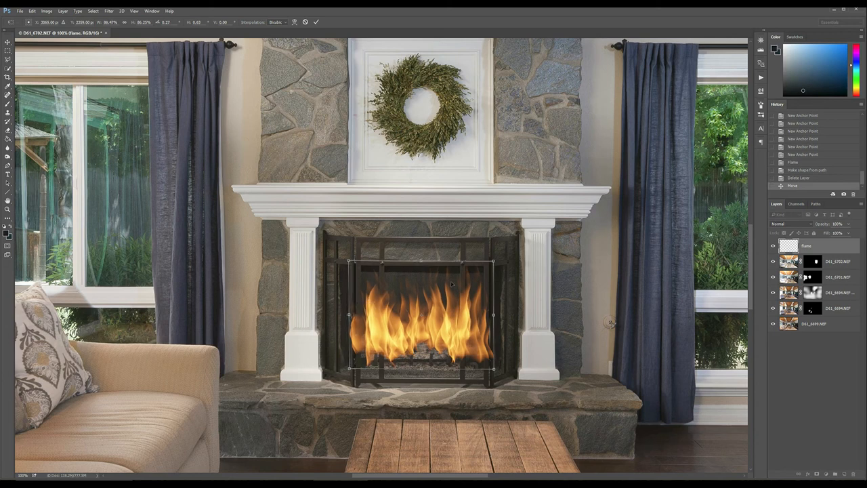
drag(421, 263, 421, 273)
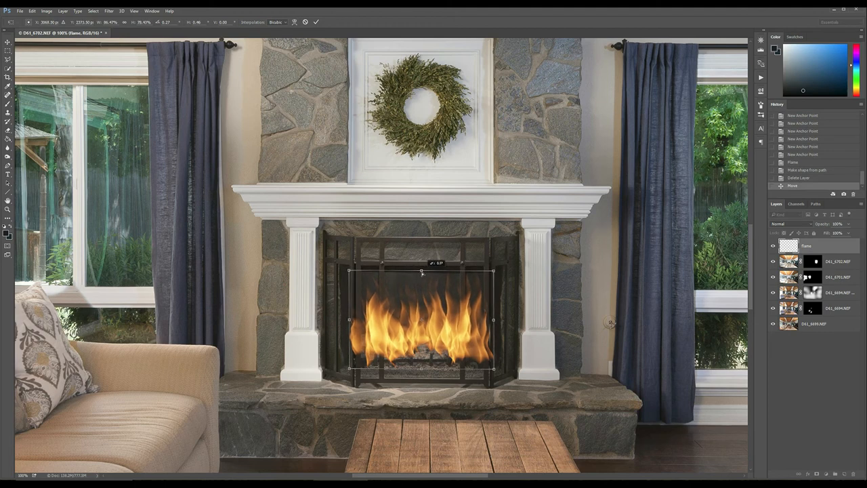
click(315, 23)
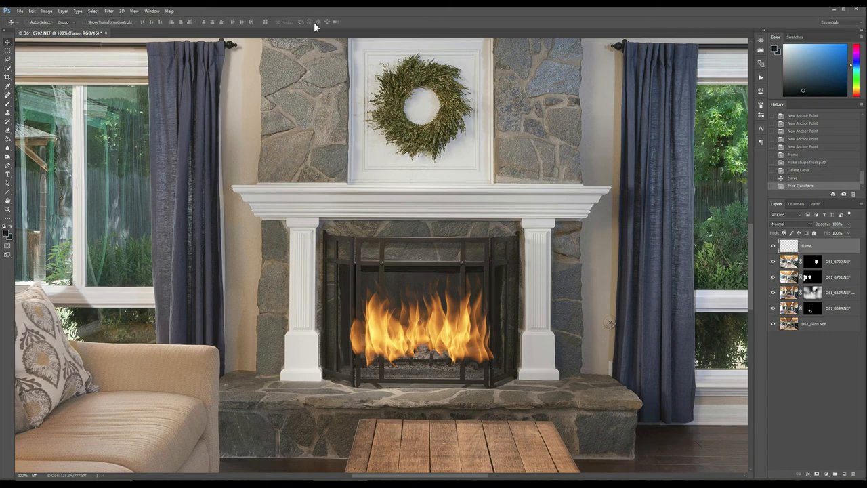
- Add a layer mask that reveals all to the flame layer
key(alt+v)
key(Escape)
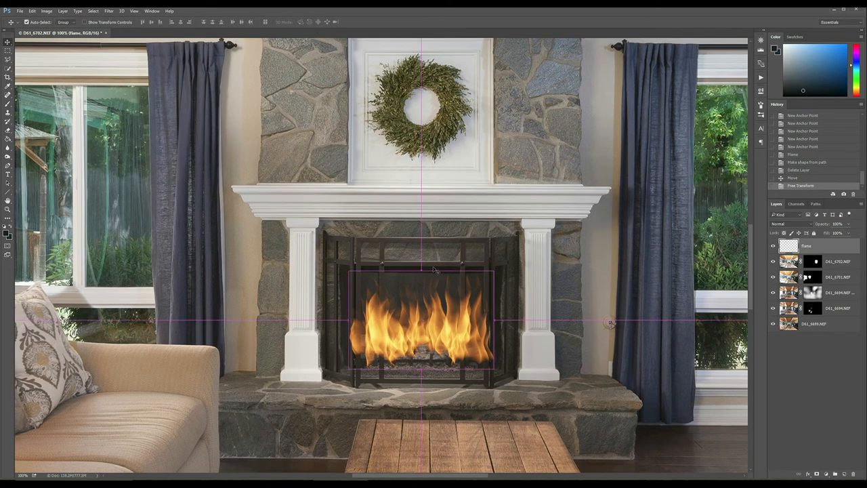
key(ctrl+plus)
drag(480, 376, 436, 257)
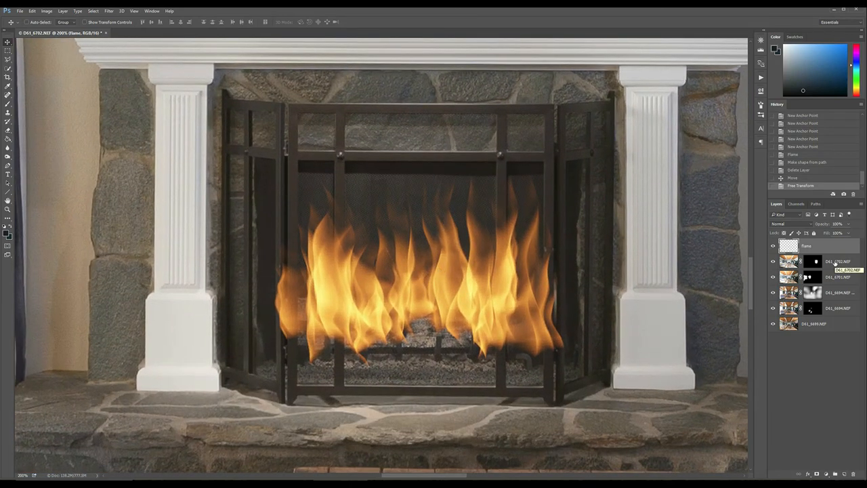
key(alt+l)
key(m)
key(r)
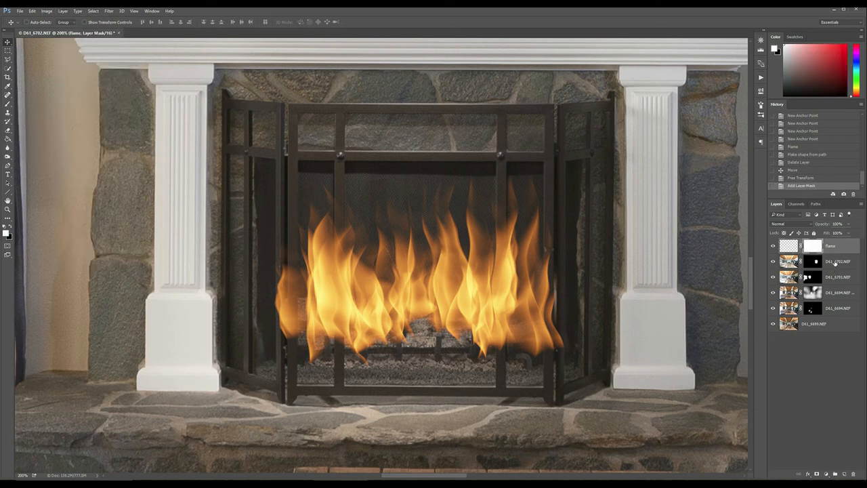
- Select the narrow strip of flame spilling past the left edge of the screen's centre panel, clear it on the mask and deselect
click(7, 51)
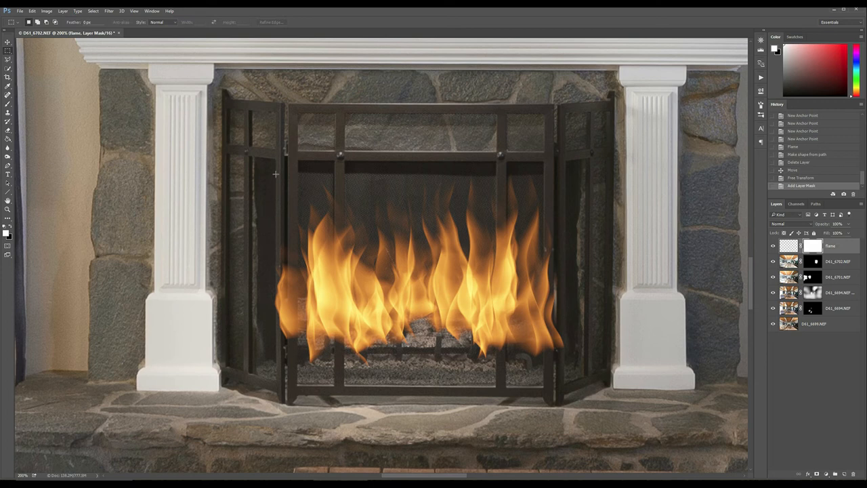
drag(275, 174, 282, 351)
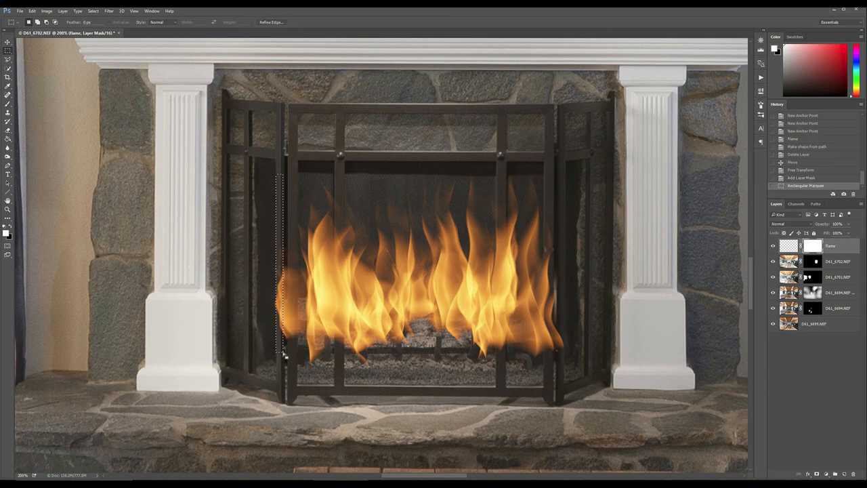
key(Delete)
key(ctrl+d)
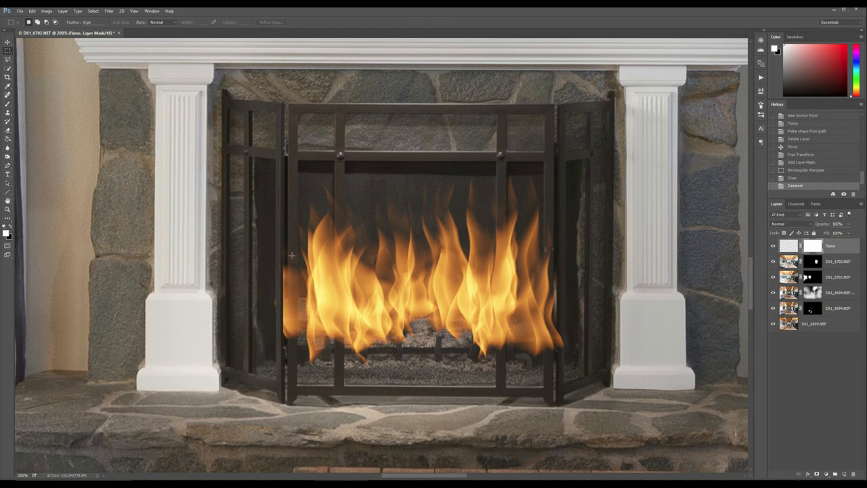
- Clear the flame layer's mask over the left frame post and the left vertical bar of the screen's centre panel, deselecting after each
drag(287, 170, 297, 365)
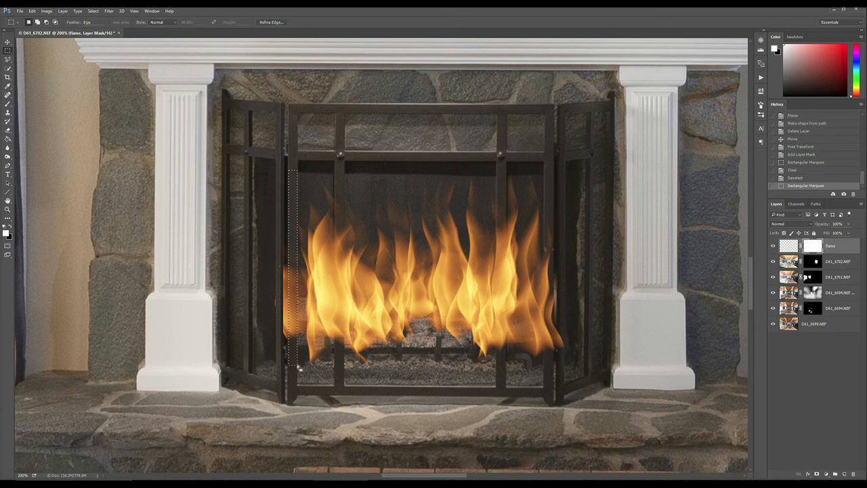
key(Delete)
key(ctrl+d)
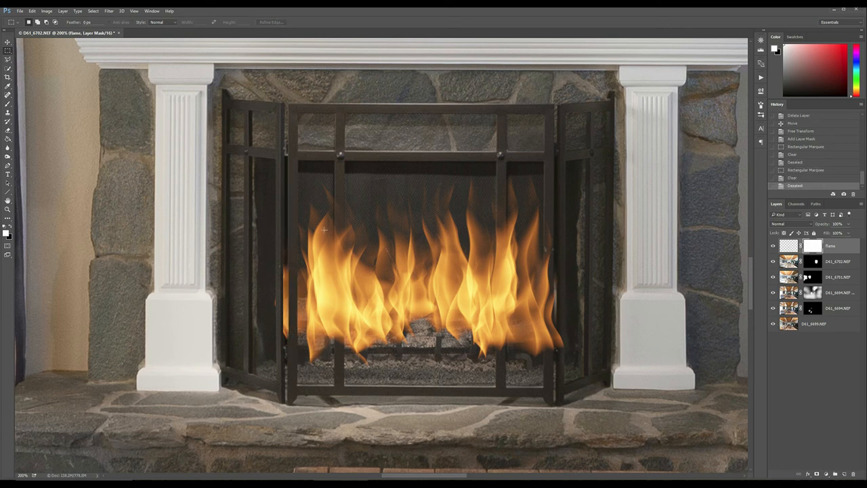
drag(334, 175, 346, 380)
key(Delete)
key(ctrl+d)
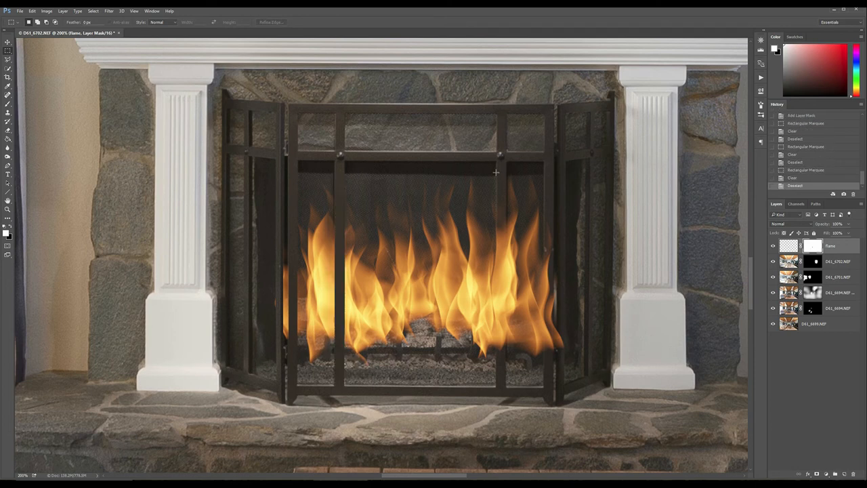
- Clear the flame layer's mask over the centre panel's right vertical bar, its right frame post and the strip just beyond it, then deselect
drag(497, 172, 506, 378)
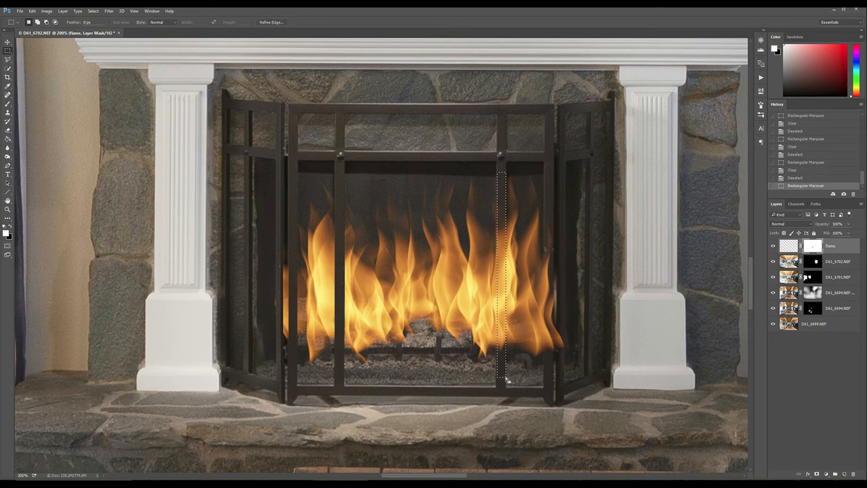
key(Delete)
key(ctrl+d)
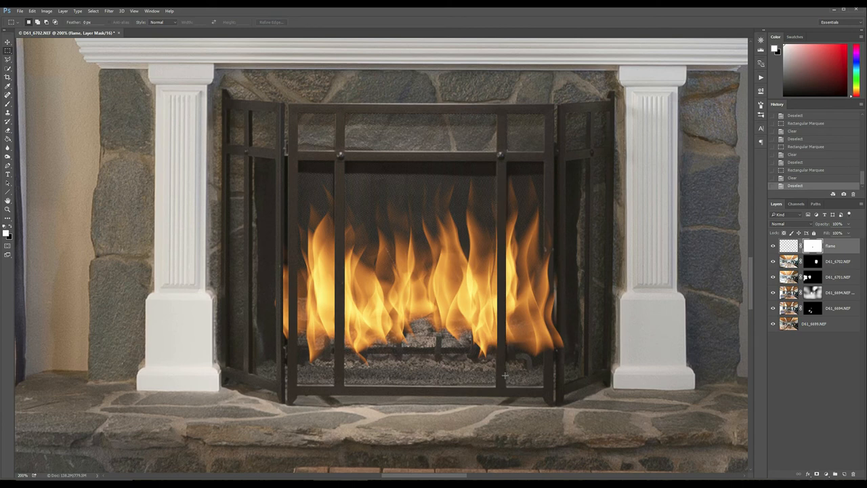
drag(543, 168, 553, 366)
key(Delete)
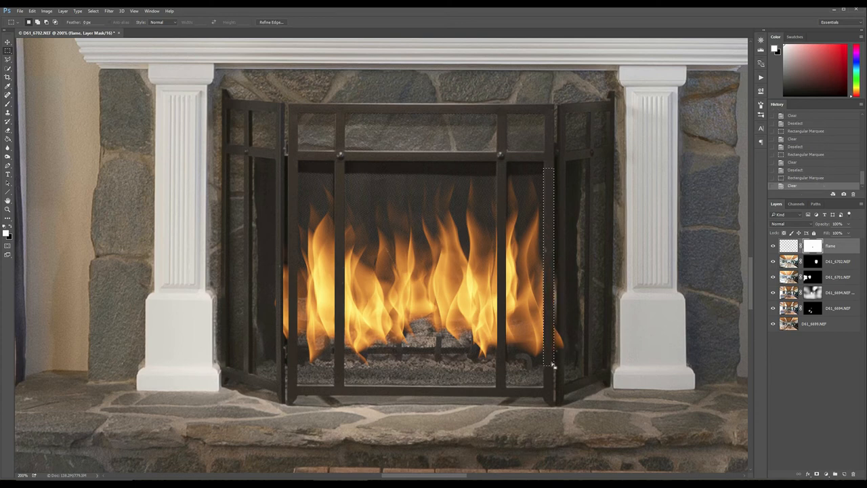
key(ctrl+d)
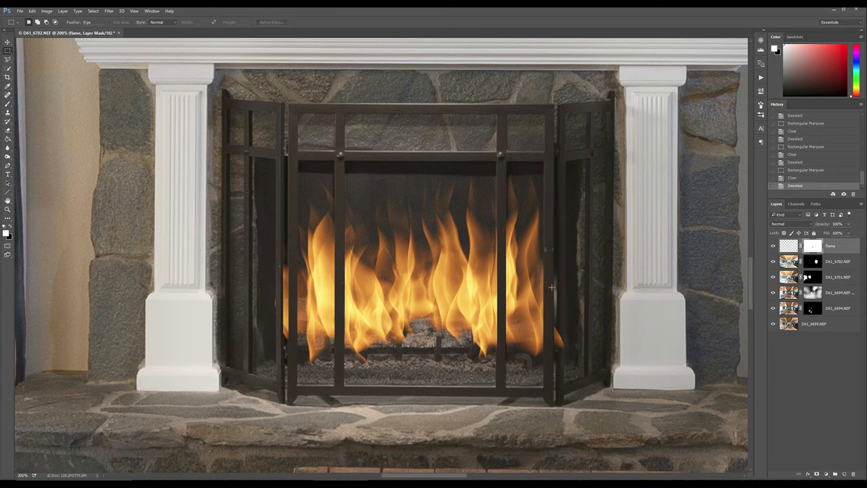
drag(558, 164, 565, 364)
key(Delete)
key(ctrl+d)
- Lower the flame layer's fill to 86%
click(848, 233)
click(861, 244)
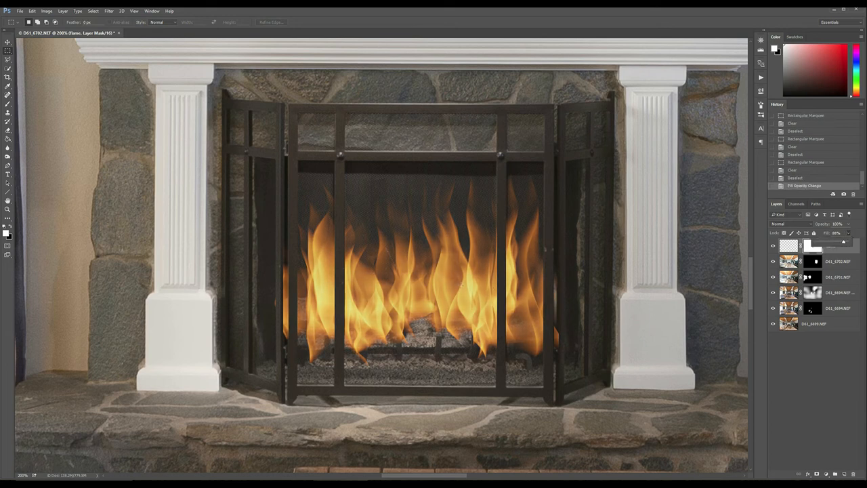
click(844, 258)
- Soften the base and lower edges of the flames by erasing on the flame layer's mask at 10% flow
key(ctrl+minus)
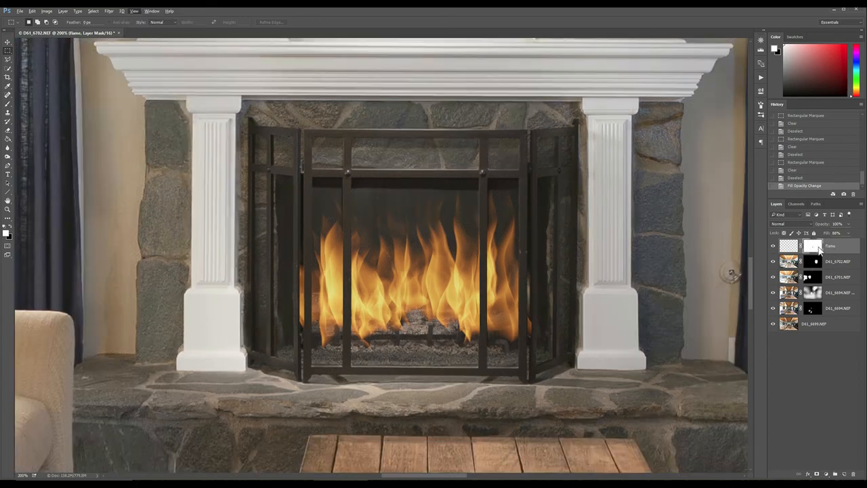
key(e)
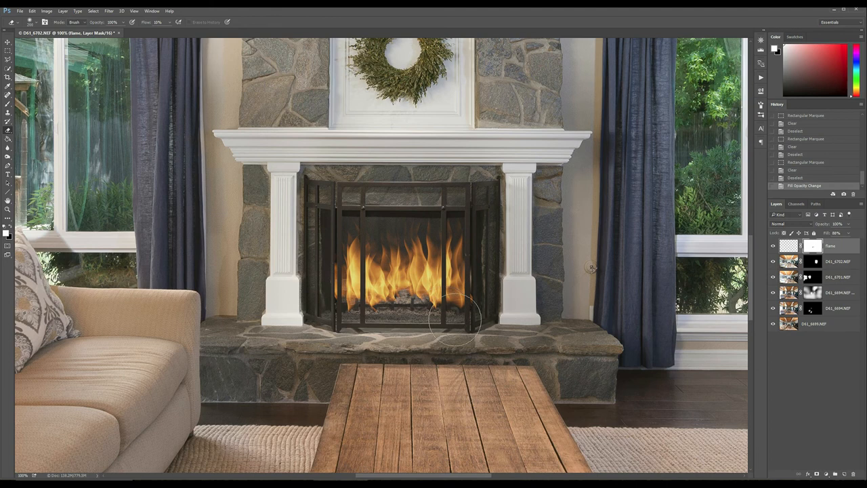
mouse_move(364, 311)
mouse_down()
mouse_move(379, 309)
mouse_move(322, 309)
mouse_move(318, 265)
mouse_up()
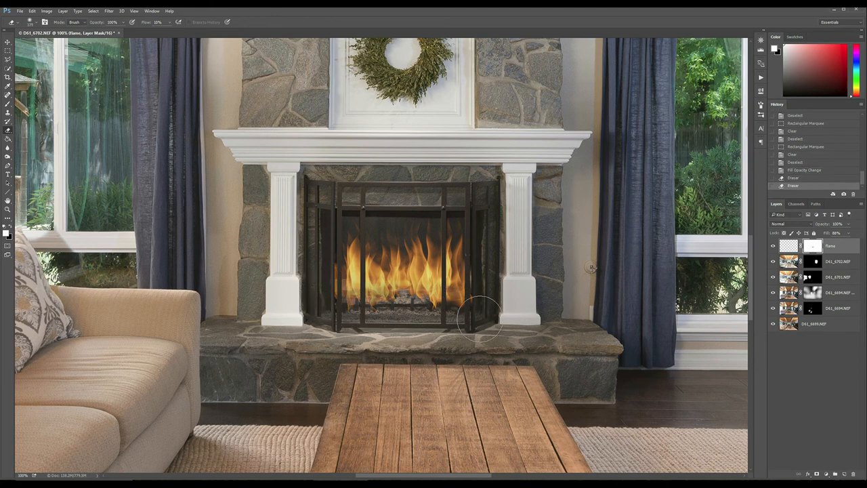
drag(438, 315, 383, 316)
- Set the foreground color to orange #ffaa3a sampled from the middle of the flames
click(788, 246)
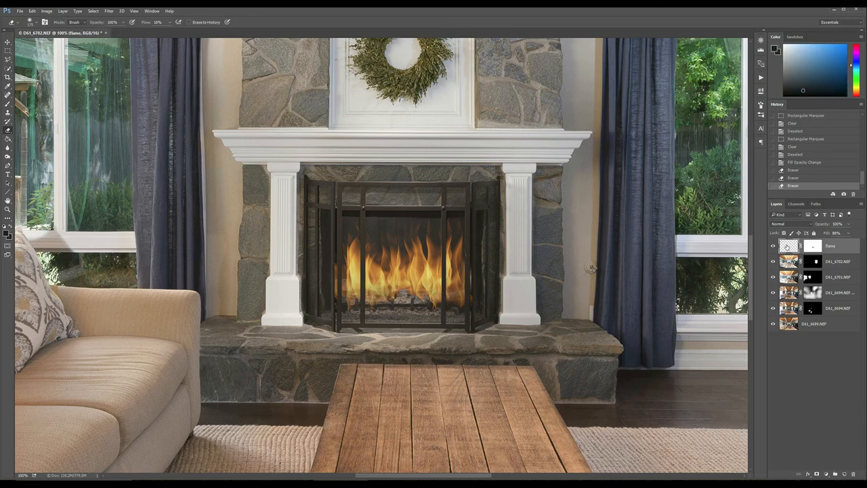
key(ctrl+plus)
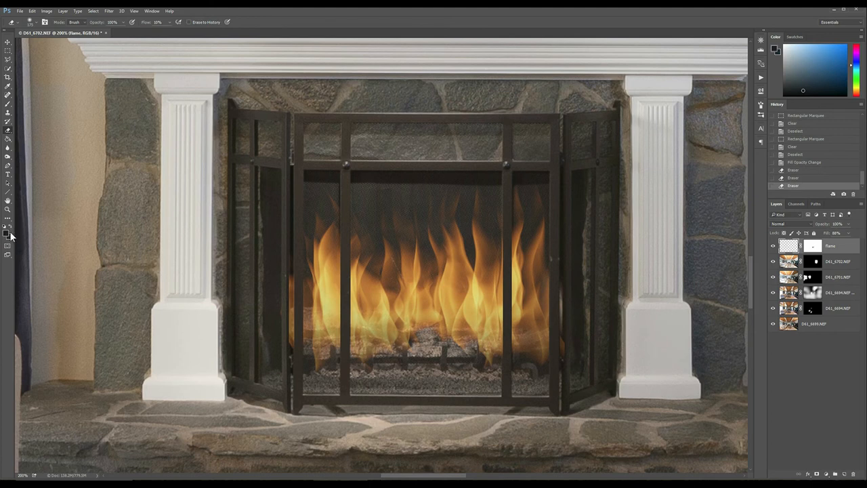
click(6, 234)
drag(364, 157, 204, 148)
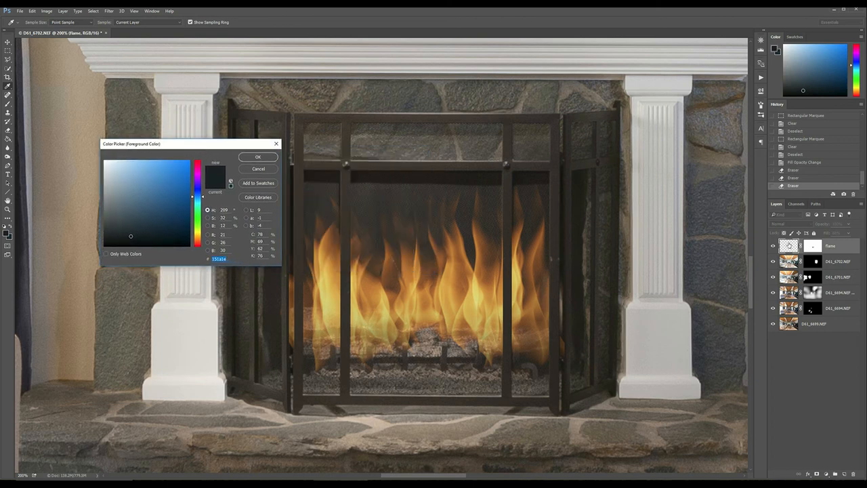
click(381, 287)
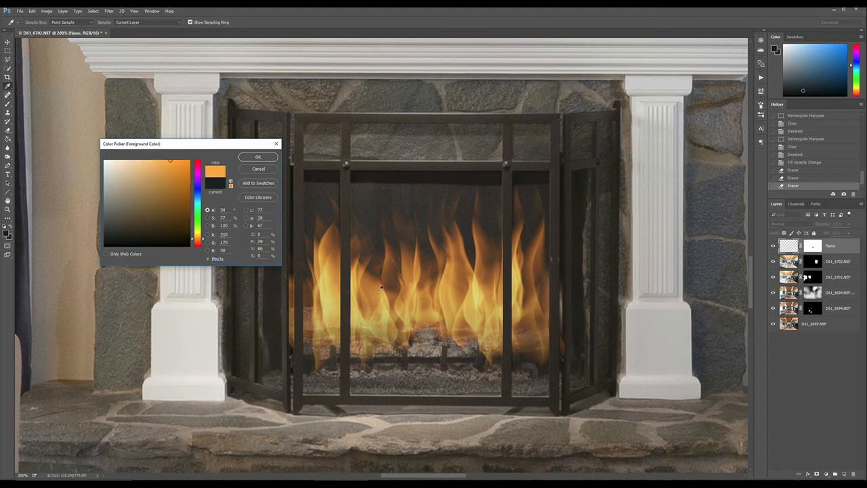
click(248, 160)
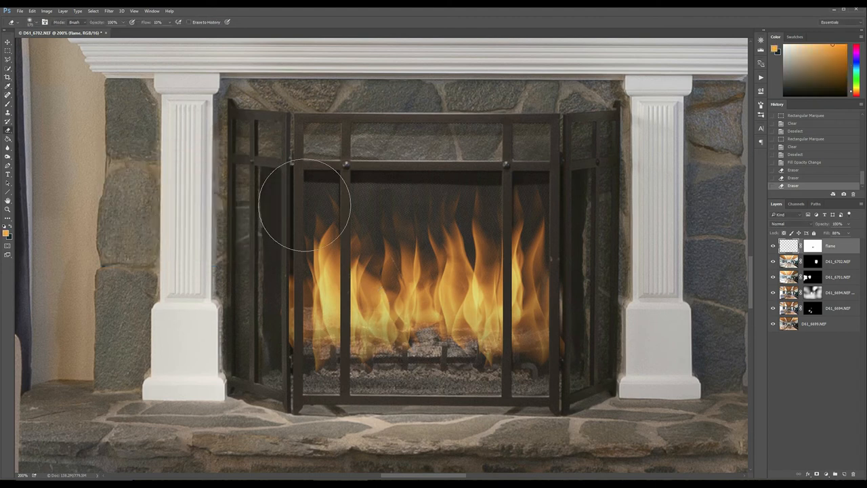
- Add a Solid Color fill layer in the sampled orange above the D61_6702.NEF layer and set its blend mode to Color
click(834, 260)
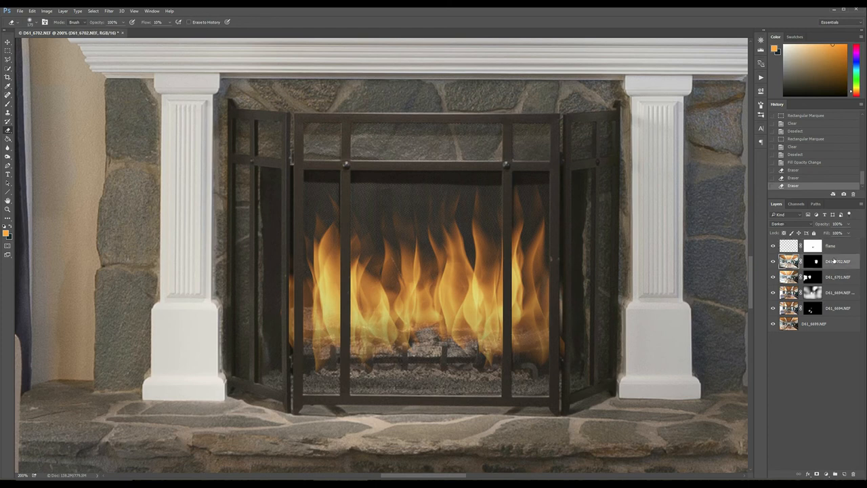
click(826, 476)
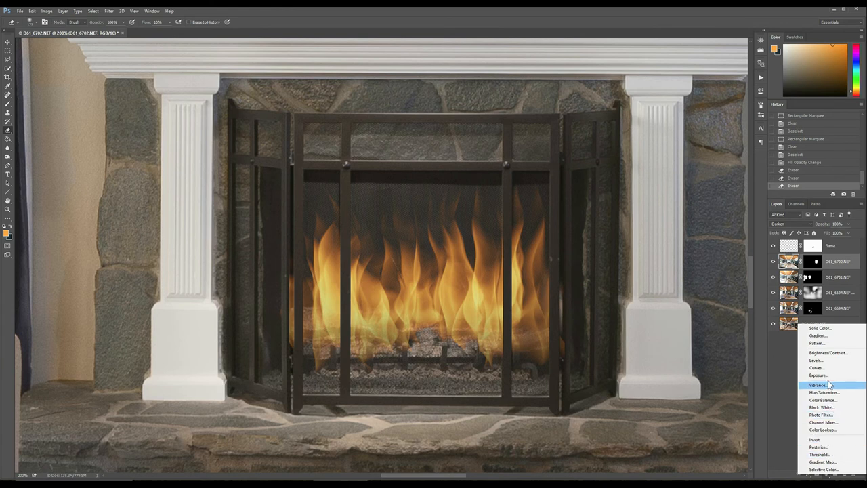
click(816, 329)
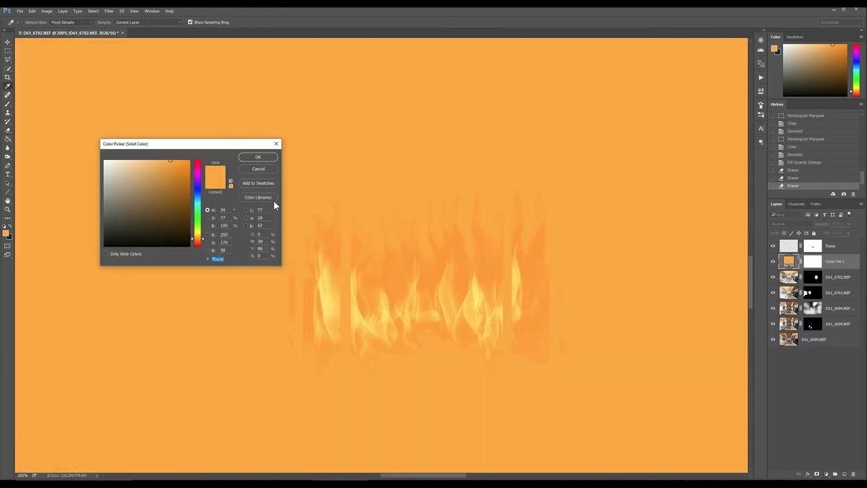
click(254, 159)
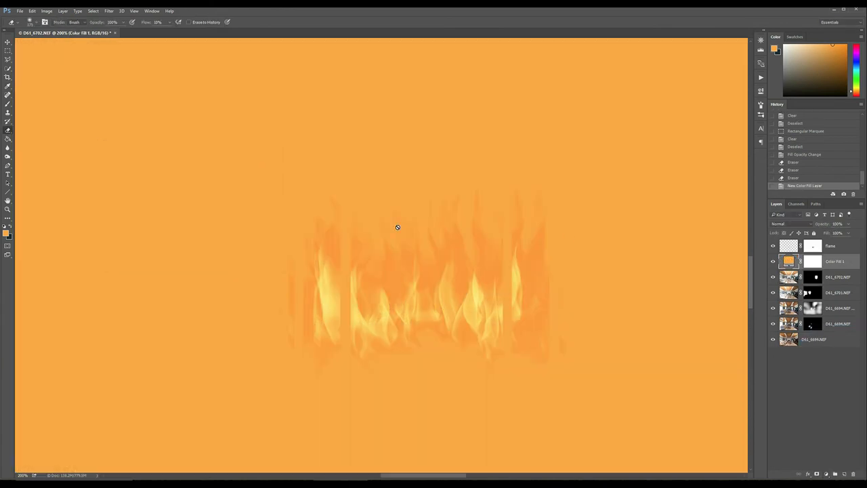
click(805, 224)
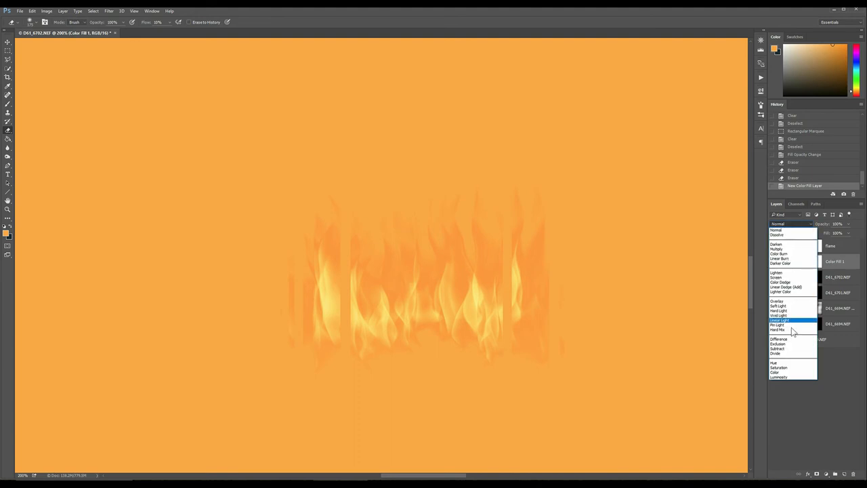
click(785, 373)
- Invert the orange fill layer's mask to hide the tint, and switch to a smaller Brush
click(813, 263)
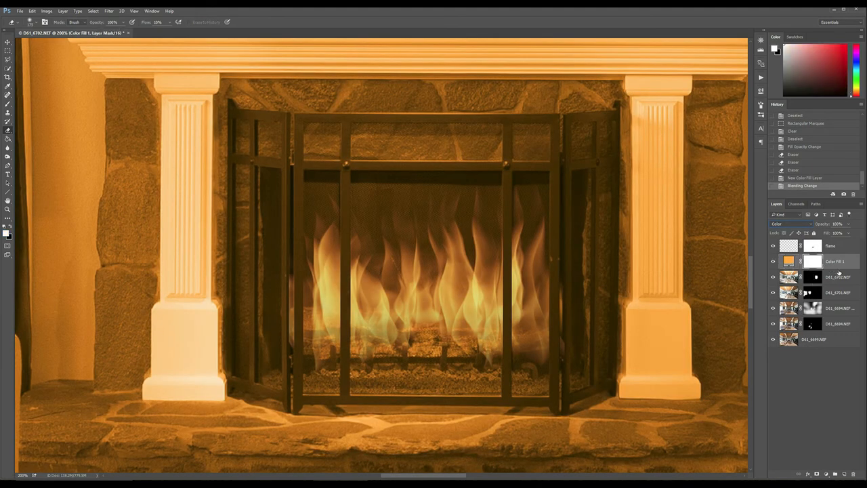
key(ctrl+i)
key(b)
key(bracketleft)
key(bracketleft)
key(bracketleft)
mouse_move(504, 213)
mouse_down()
mouse_move(295, 224)
mouse_move(310, 338)
mouse_move(323, 366)
mouse_move(532, 355)
mouse_move(476, 390)
mouse_move(447, 396)
mouse_move(325, 391)
mouse_move(521, 395)
mouse_move(502, 381)
mouse_move(514, 332)
mouse_move(494, 272)
mouse_move(474, 265)
mouse_up()
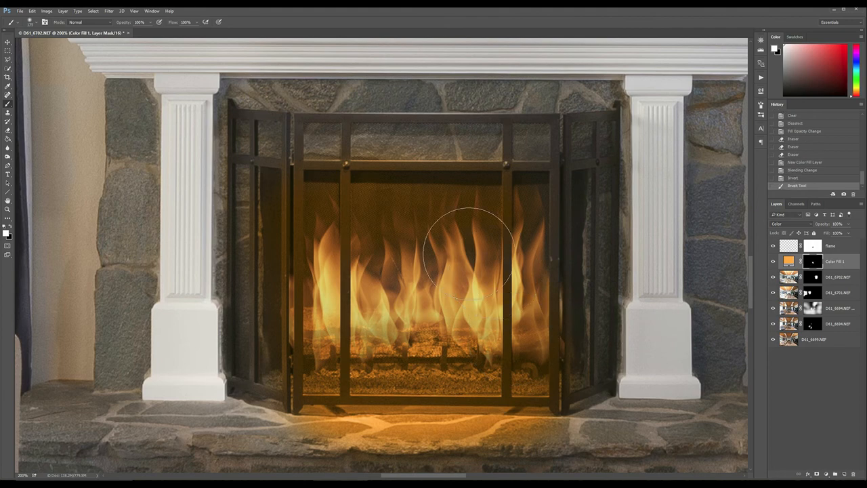
key(ctrl+minus)
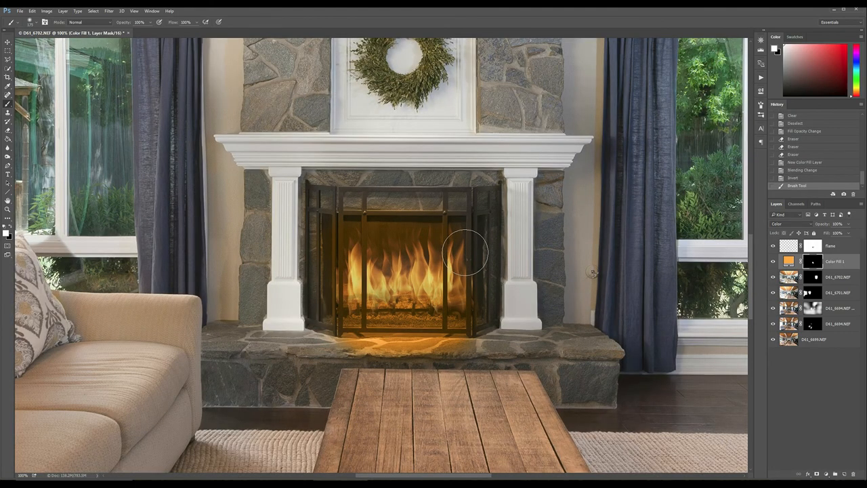
click(847, 233)
drag(838, 243, 858, 245)
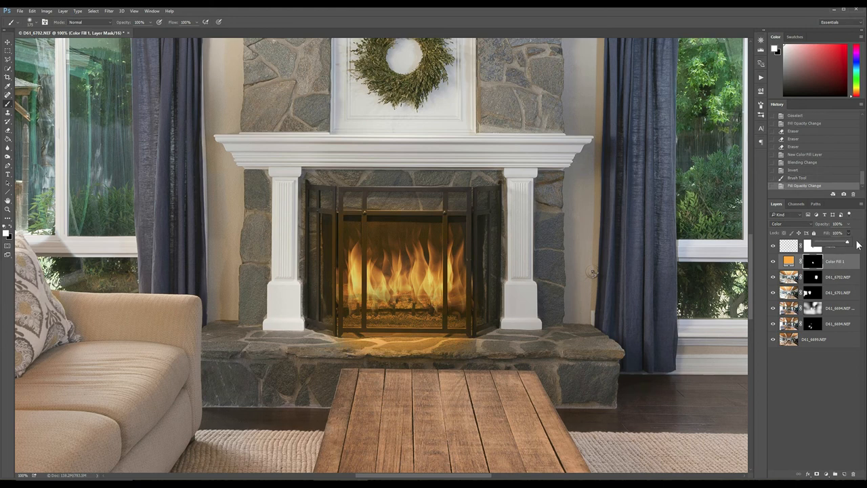
click(803, 170)
click(803, 170)
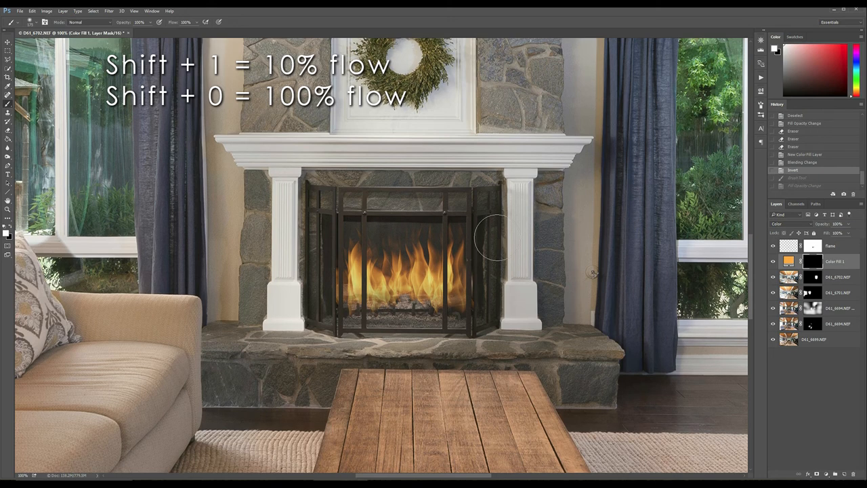
- Paint the orange glow over the firebox interior and front hearth stones on the fill layer's mask with a white brush at 10% flow
mouse_move(355, 241)
mouse_down()
mouse_move(449, 237)
mouse_move(390, 239)
mouse_up()
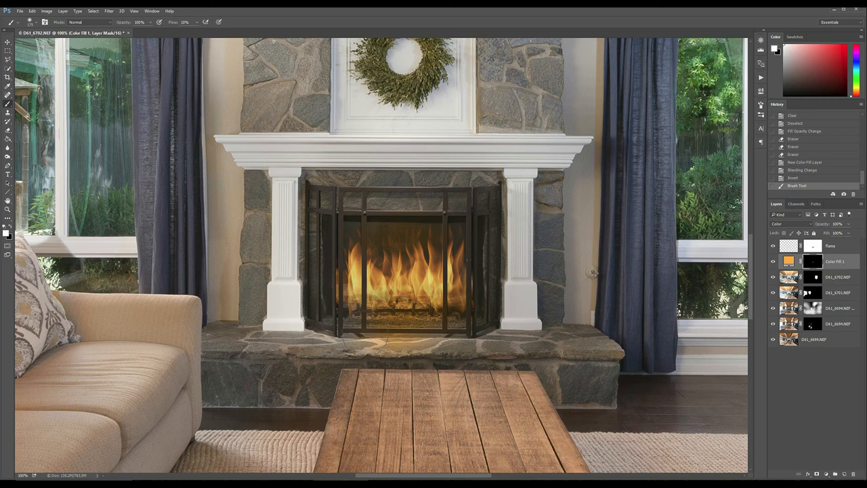
mouse_move(461, 248)
mouse_down()
mouse_move(462, 235)
mouse_move(440, 235)
mouse_up()
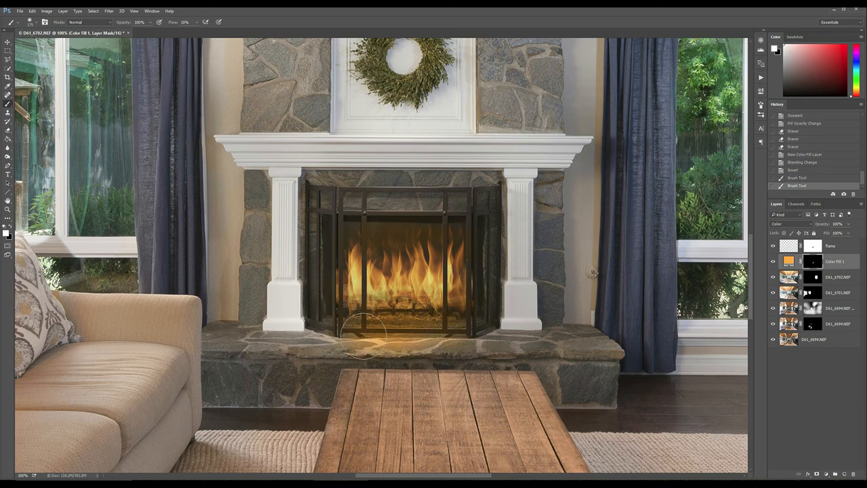
drag(458, 327, 400, 306)
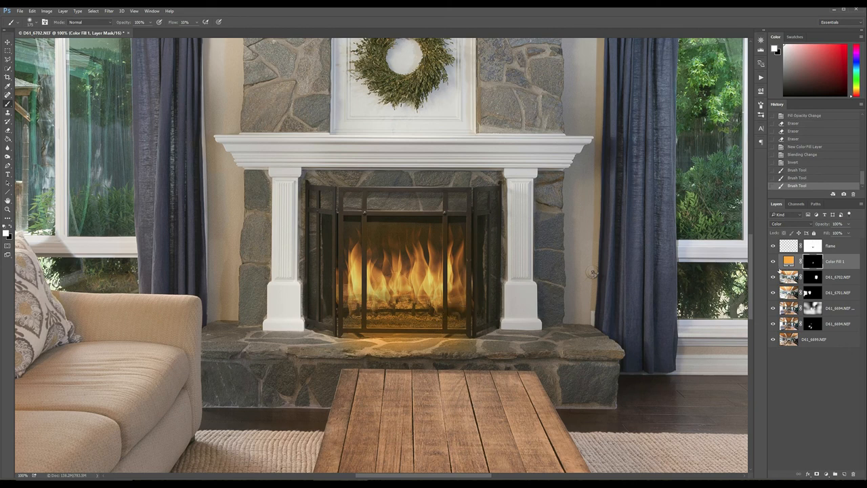
- Set the orange tint layer's fill to 74% and the flame layer's fill to 91%
click(848, 233)
drag(844, 240, 840, 245)
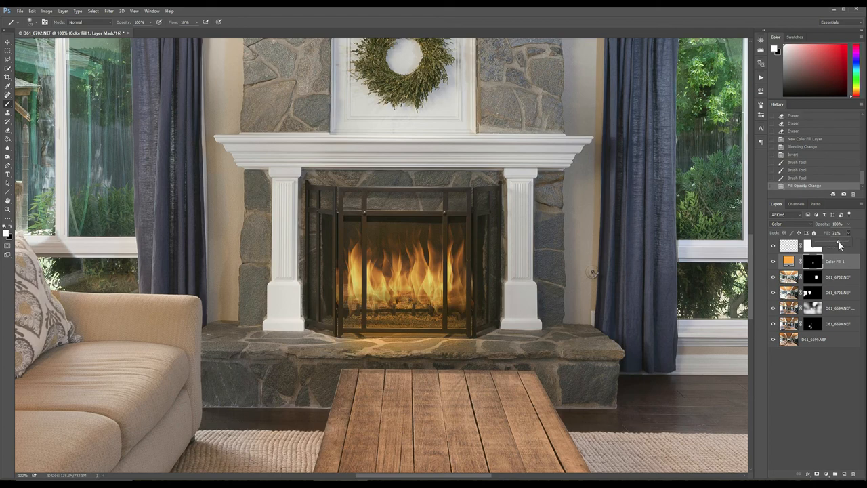
key(ctrl+0)
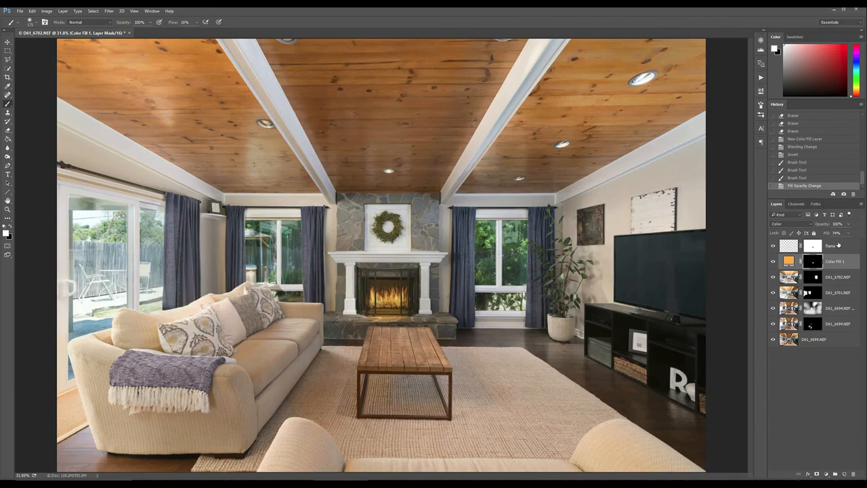
click(843, 246)
click(849, 234)
click(858, 250)
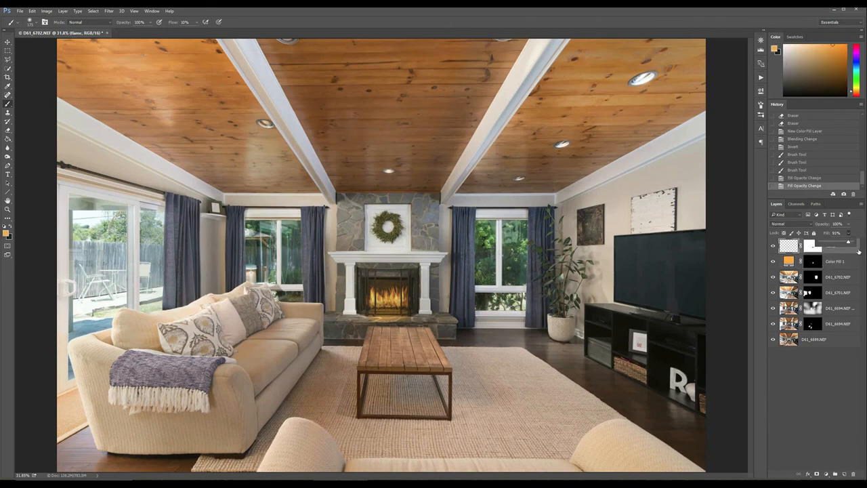
click(859, 250)
- Sample the TV screen's dark blue-grey from the D61_6699.NEF layer as the foreground colour (#13191d)
key(z)
click(685, 290)
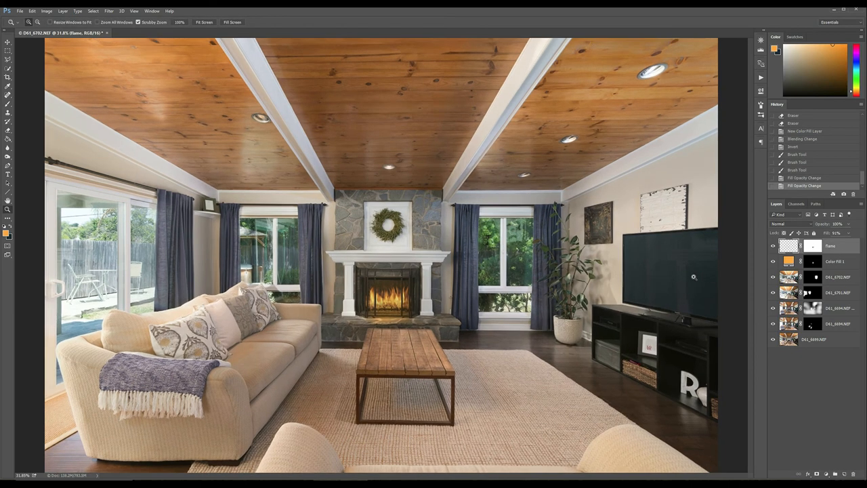
click(678, 286)
drag(673, 282, 555, 255)
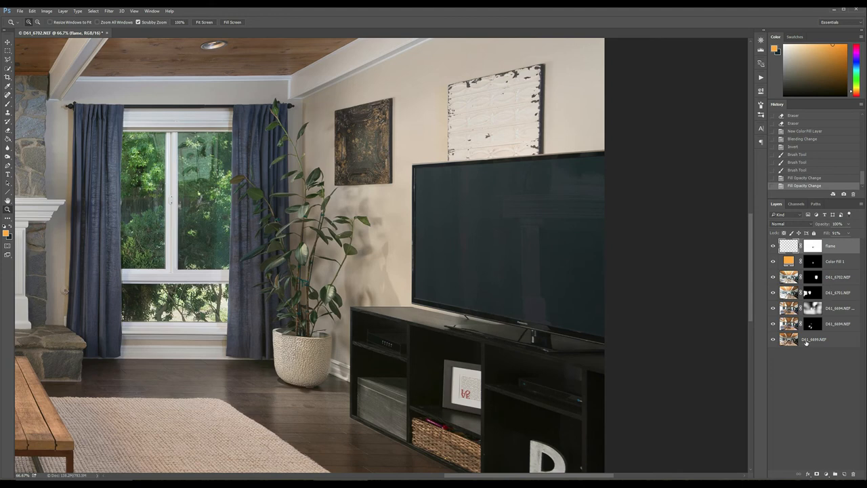
click(805, 341)
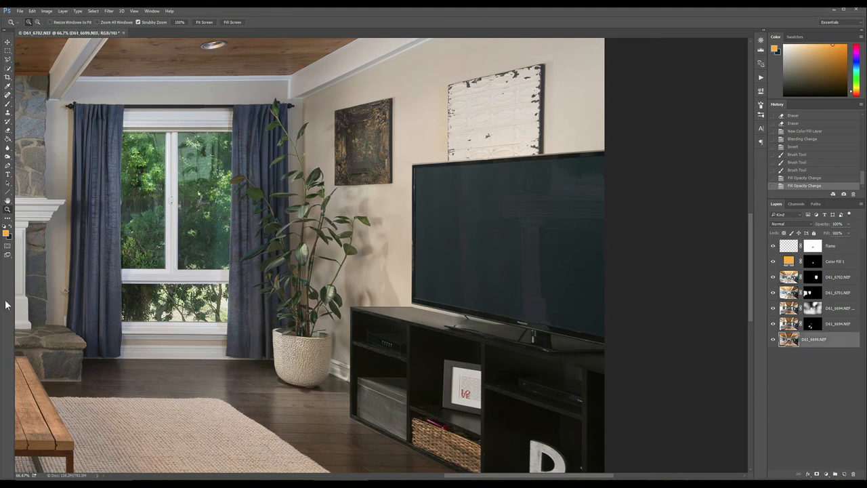
click(6, 233)
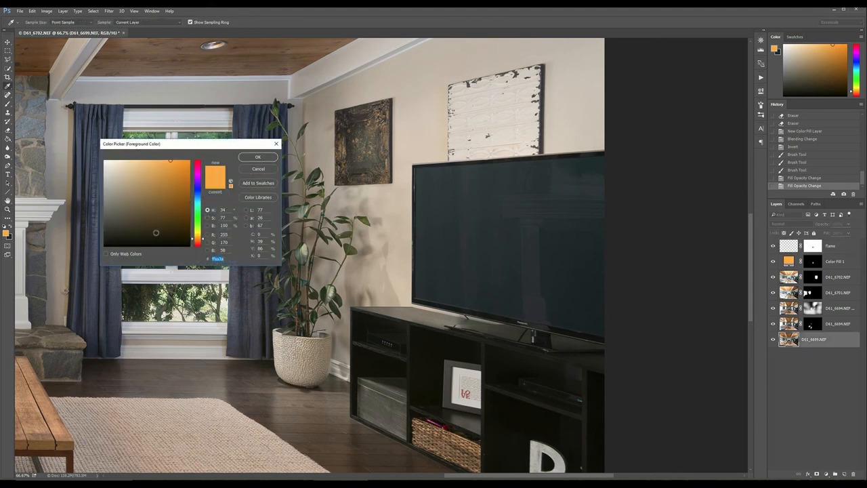
click(485, 239)
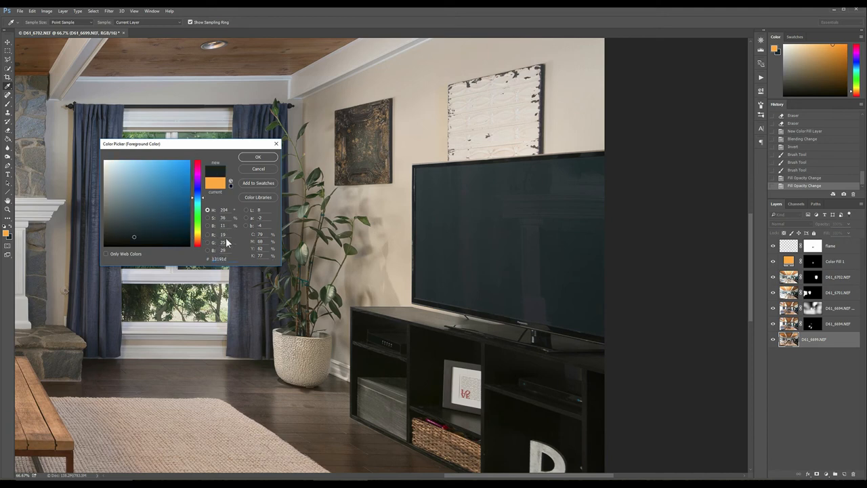
click(257, 156)
key(z)
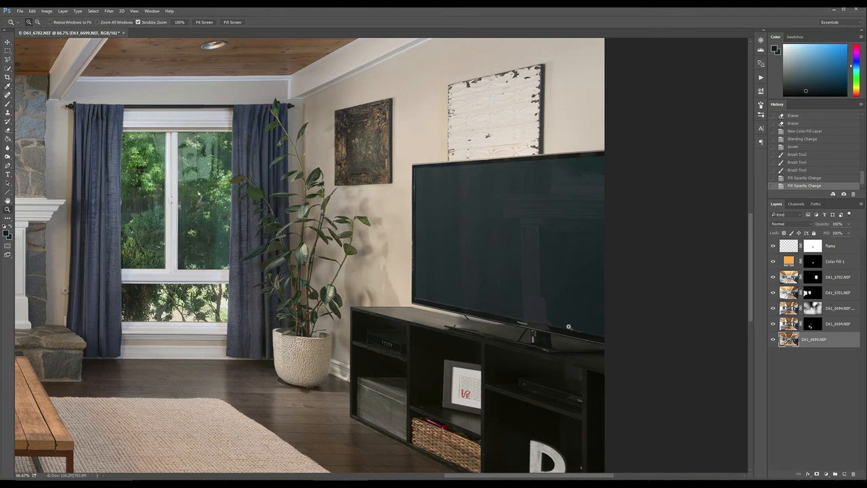
- Add a Solid Color fill layer in the sampled #13191d above the flame layer and invert its mask to hide it
click(841, 246)
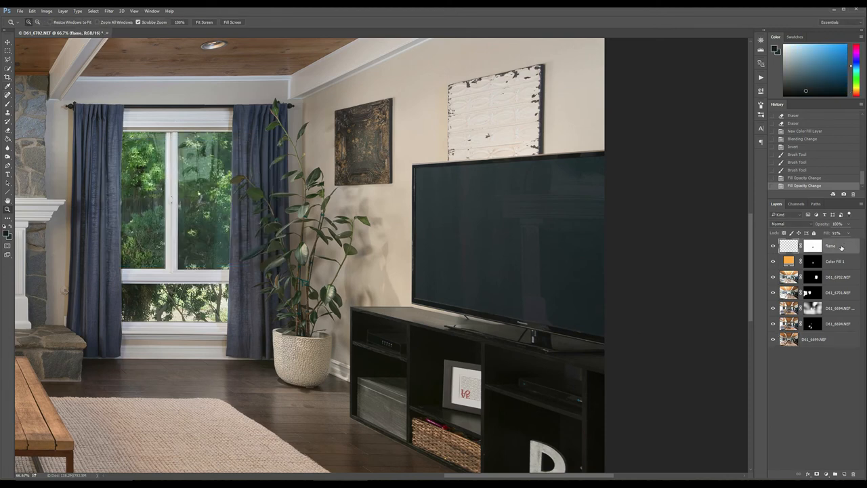
click(826, 476)
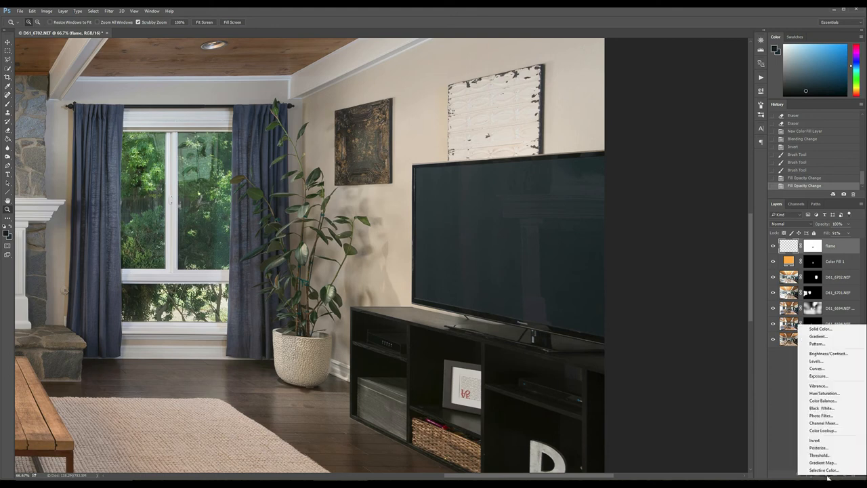
click(820, 328)
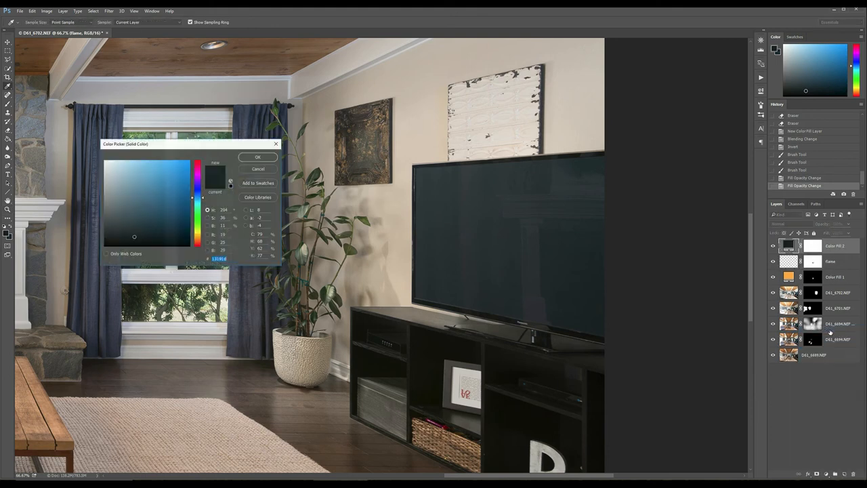
click(254, 157)
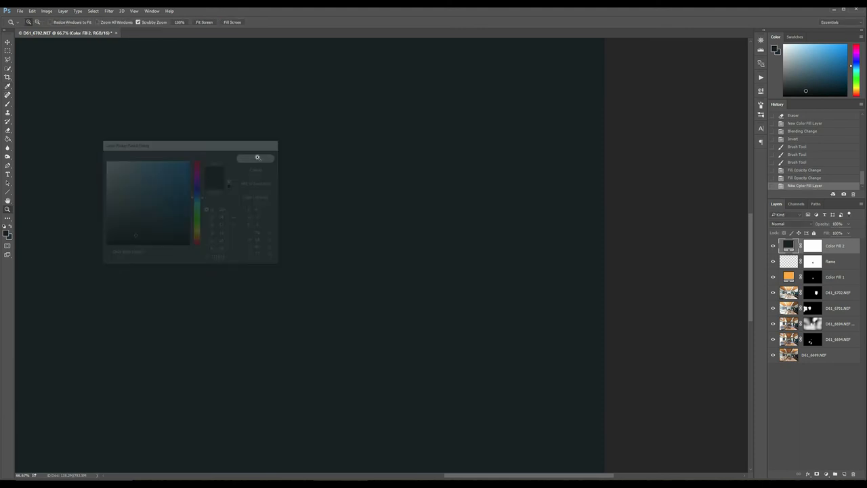
click(818, 249)
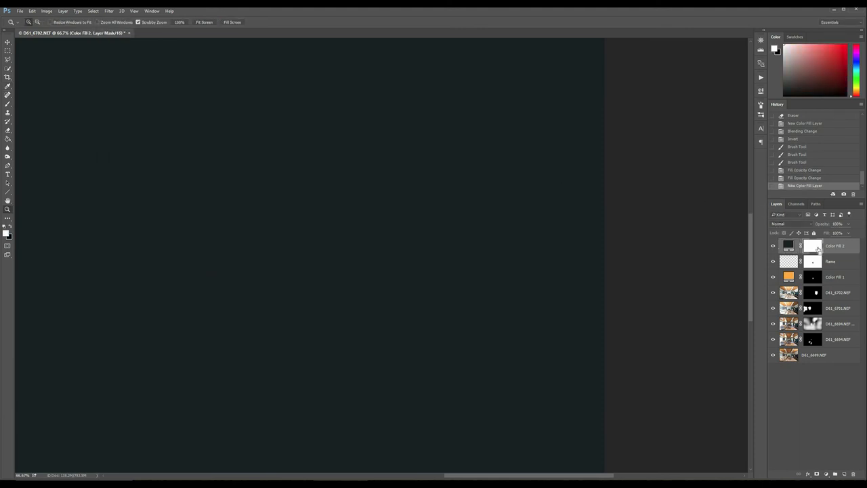
key(ctrl+i)
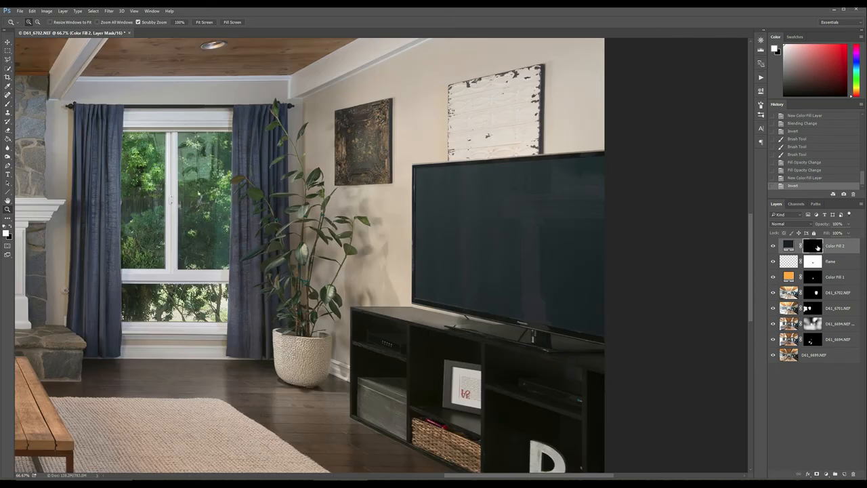
- Outline the TV screen from corner to corner with the Polygonal Lasso, extending slightly past the photo's right edge
key(l)
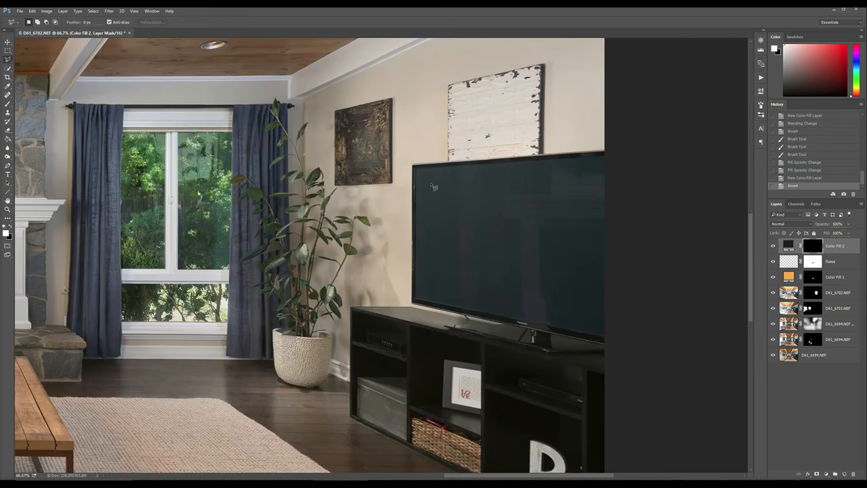
click(413, 164)
click(616, 157)
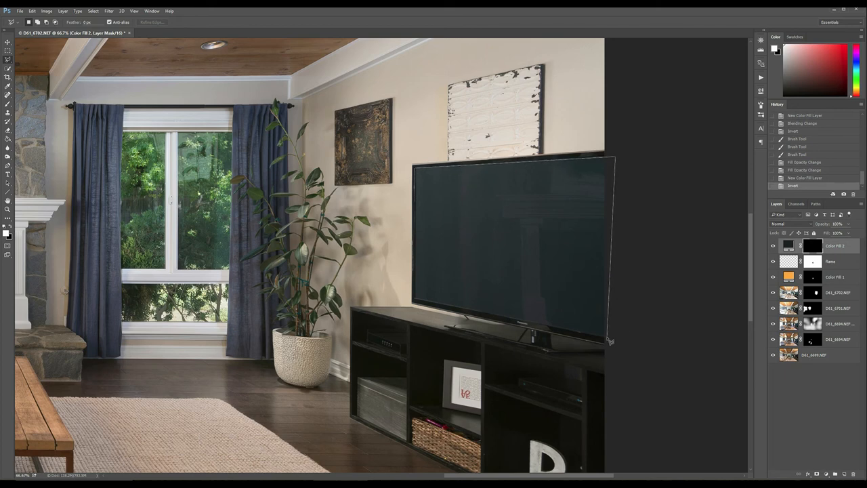
click(606, 337)
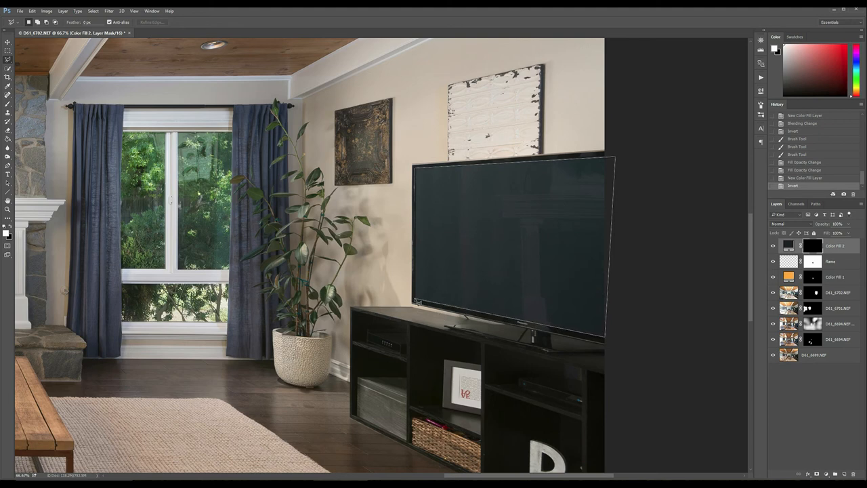
click(412, 302)
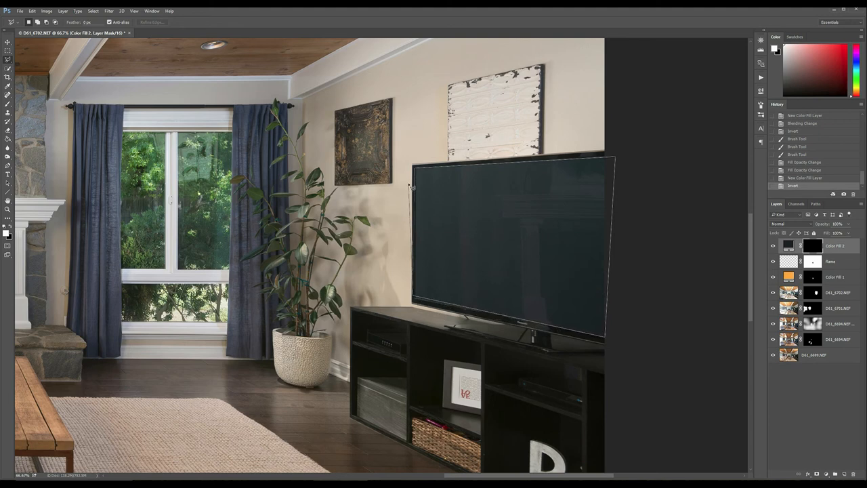
key(Delete)
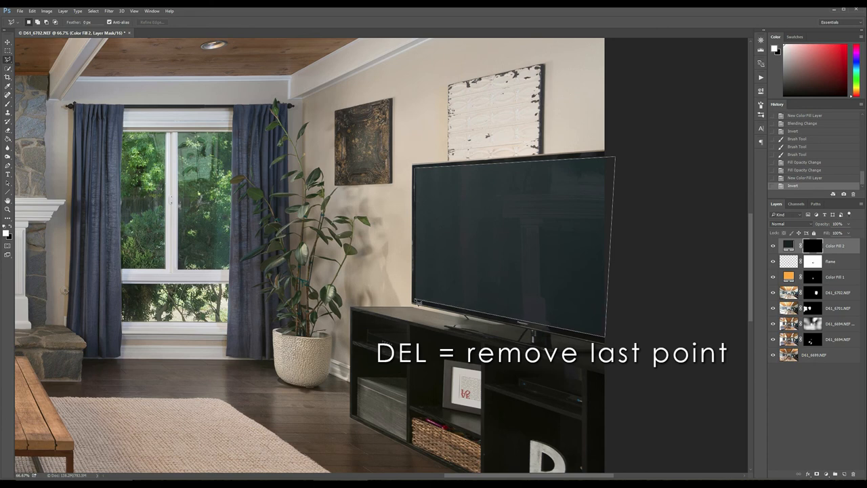
click(412, 302)
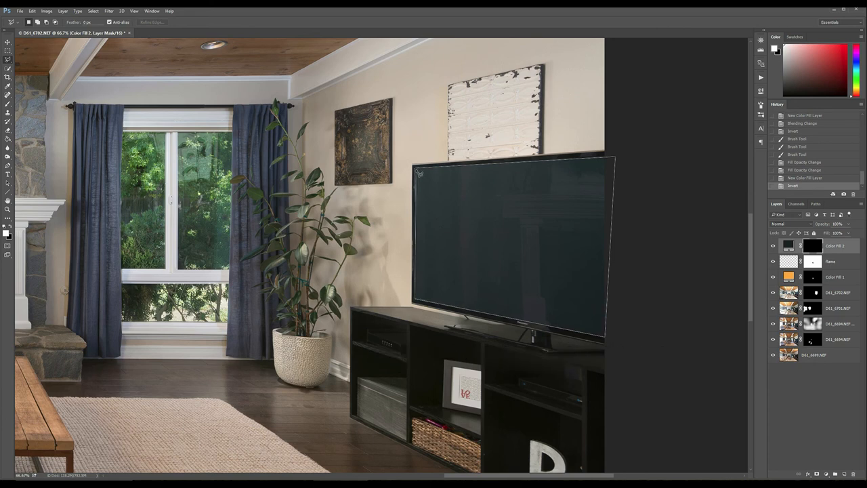
click(414, 165)
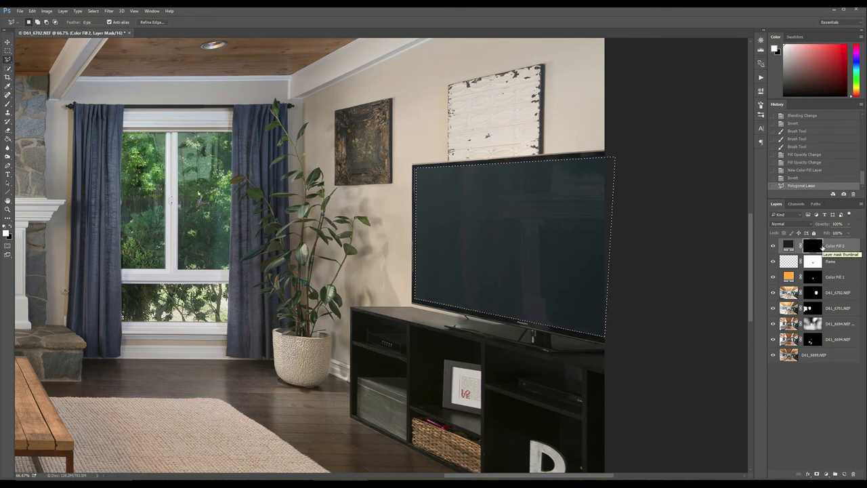
- Clear the selected TV area on the fill layer's mask to white, using white as the background colour, and deselect
key(x)
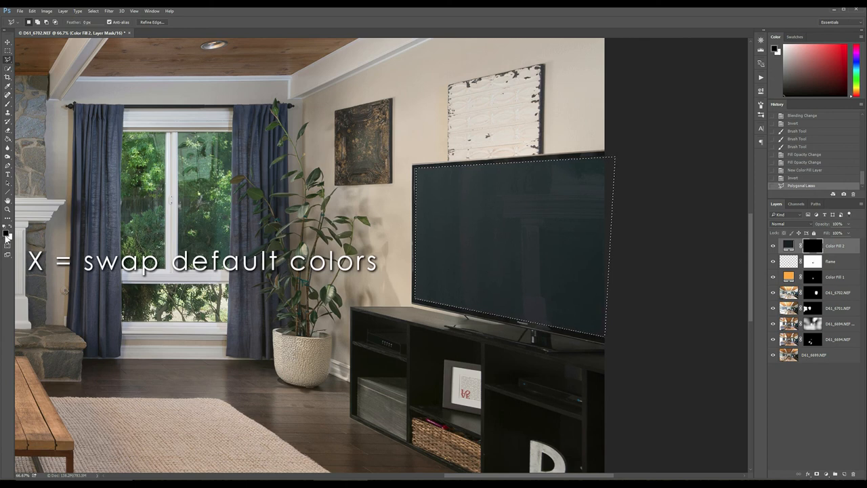
key(x)
key(x)
key(x)
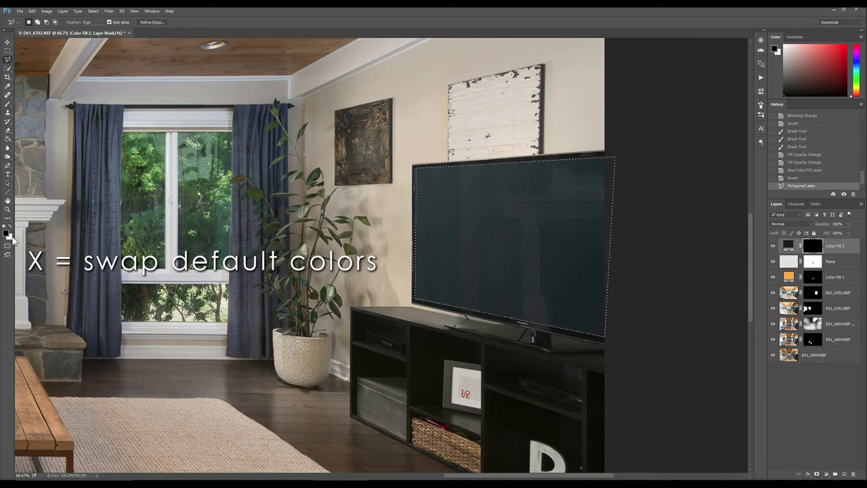
key(x)
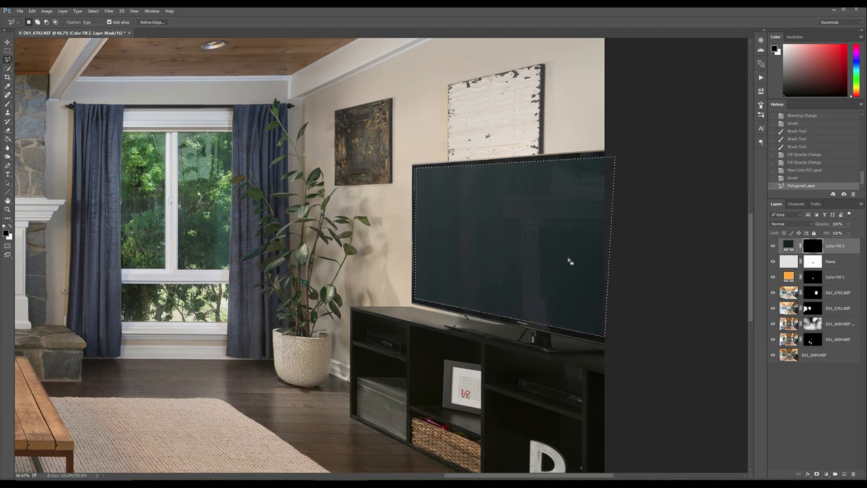
key(Delete)
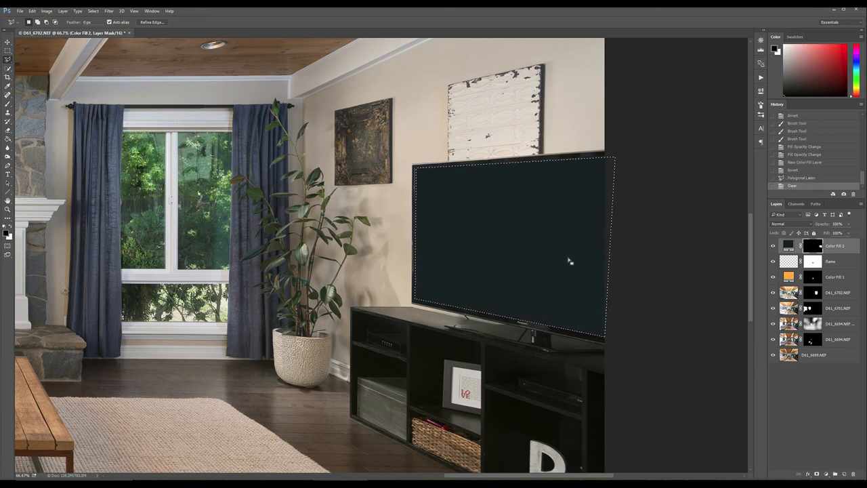
key(ctrl+d)
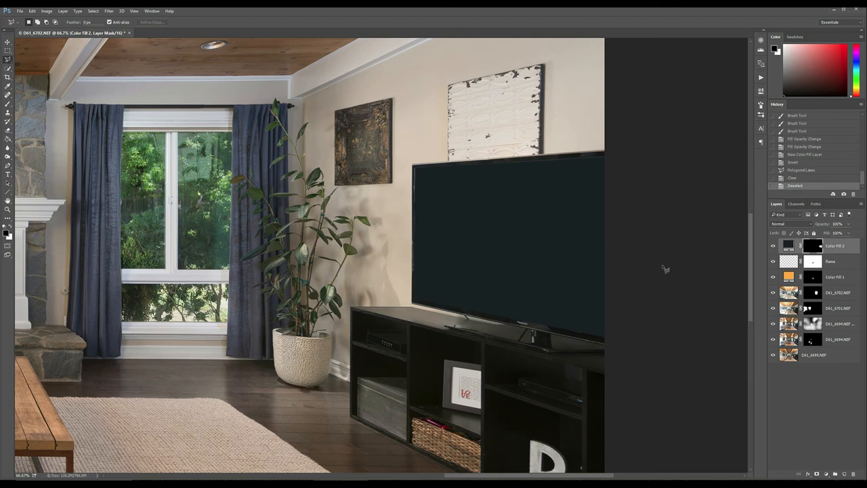
- Lighten the TV fill layer's colour to RGB 30, 39, 44
double_click(788, 246)
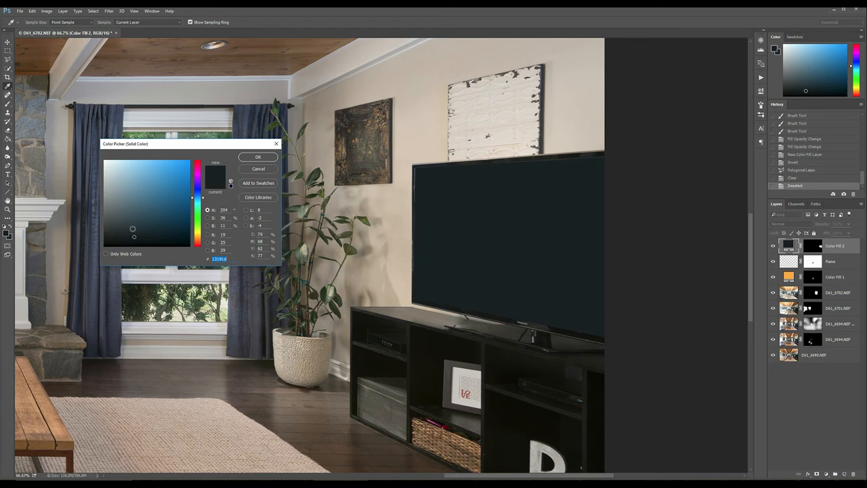
click(132, 229)
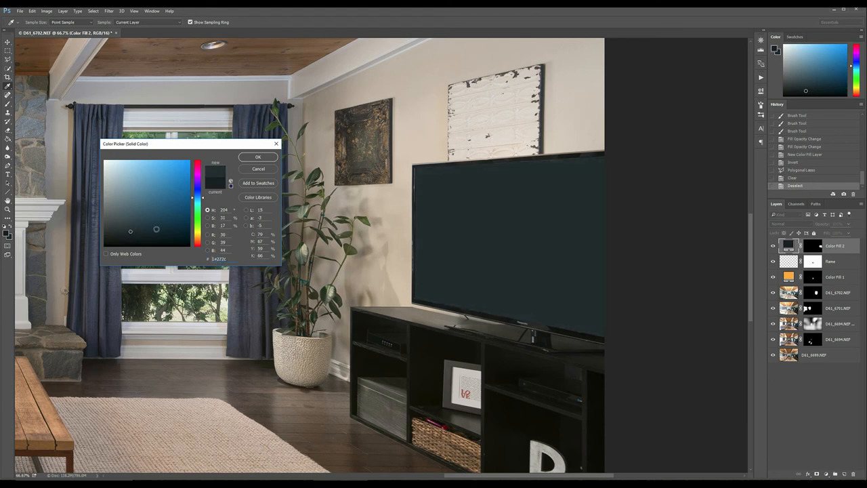
click(245, 158)
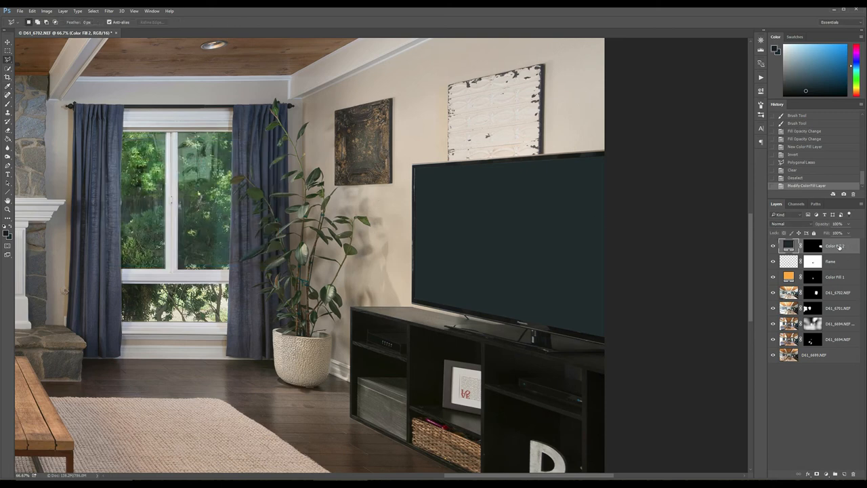
- Add a linear black-to-white Gradient Overlay to the TV fill layer in Soft Light mode, at 38% opacity and about 89% scale
right_click(839, 248)
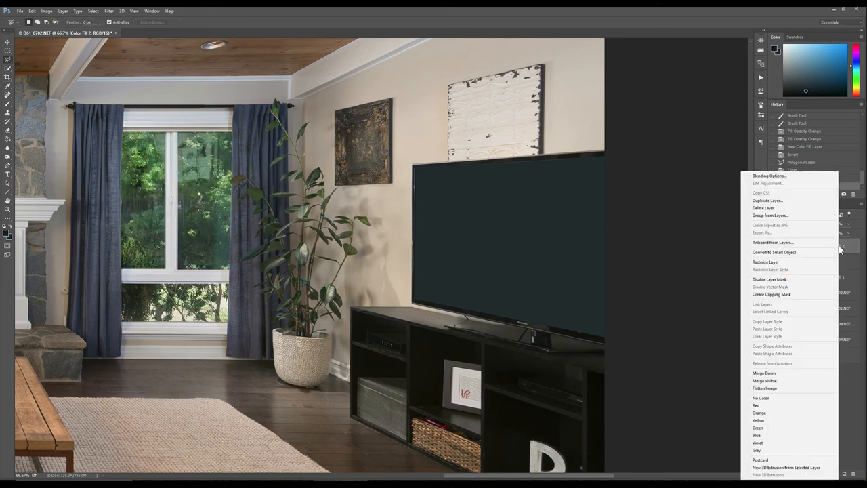
click(779, 177)
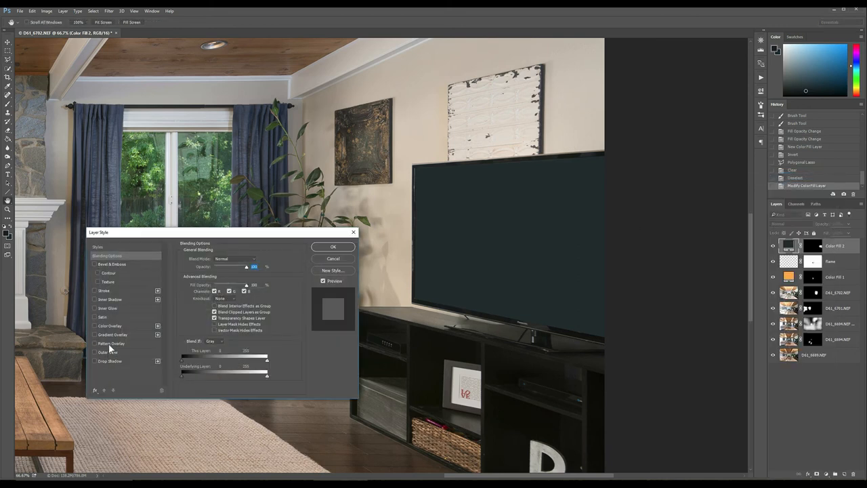
click(105, 333)
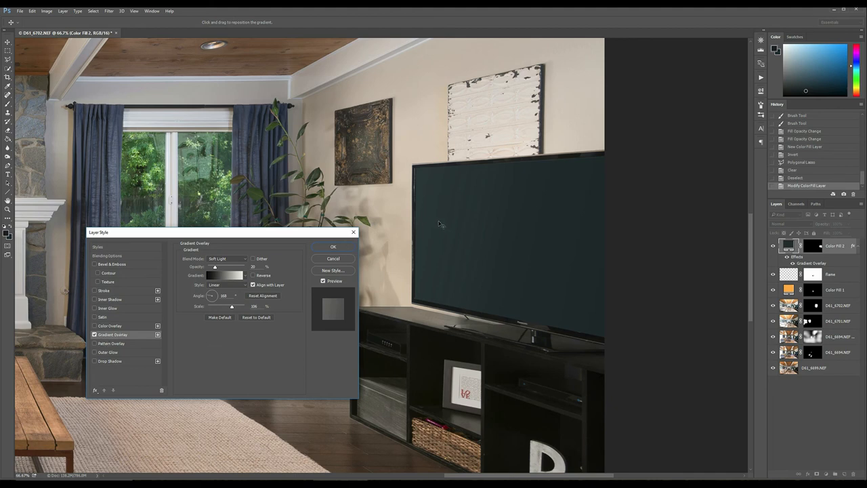
click(233, 267)
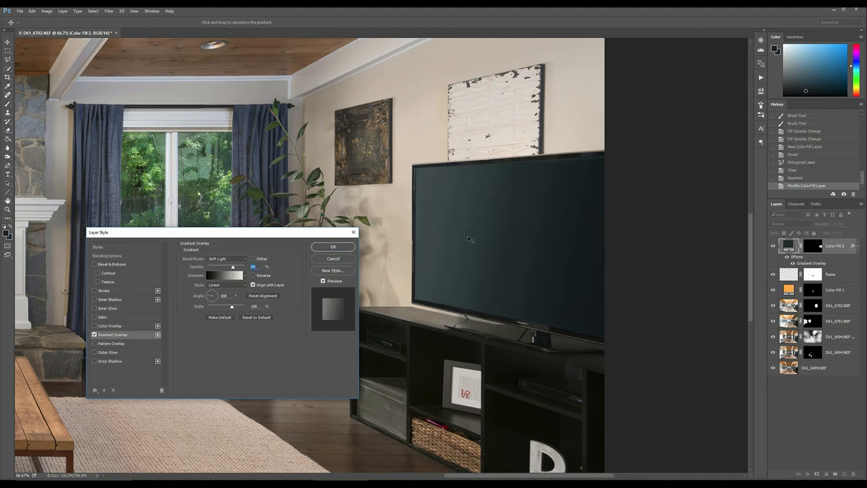
drag(238, 268, 218, 269)
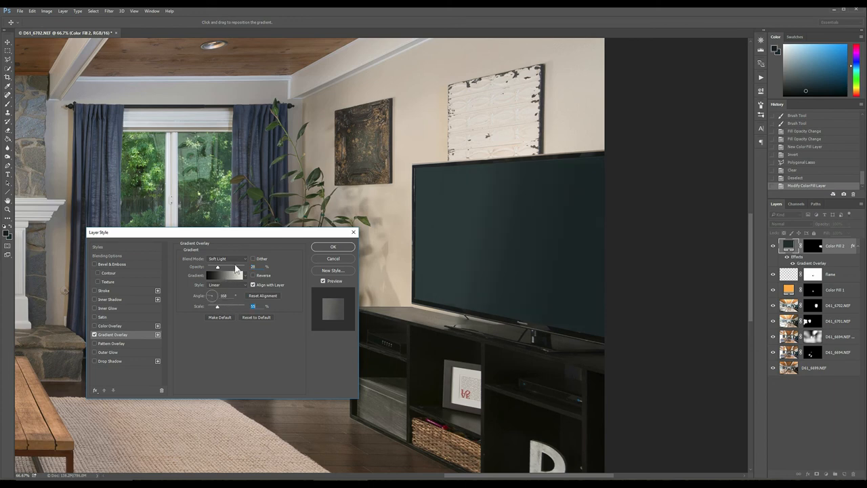
click(236, 269)
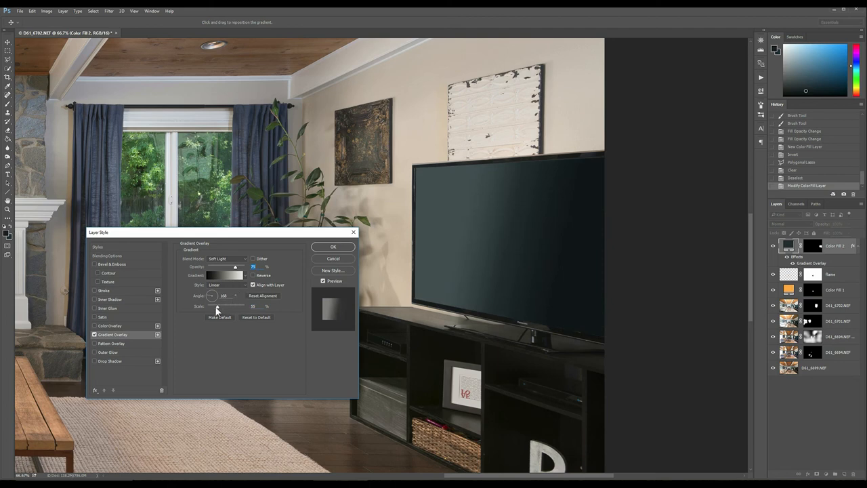
mouse_move(223, 307)
mouse_down()
mouse_move(235, 309)
mouse_move(214, 309)
mouse_move(231, 309)
mouse_up()
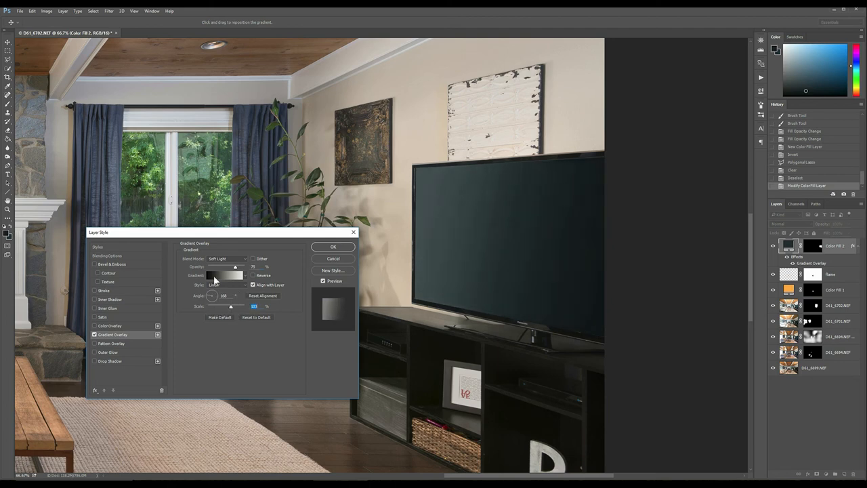
drag(235, 269, 226, 268)
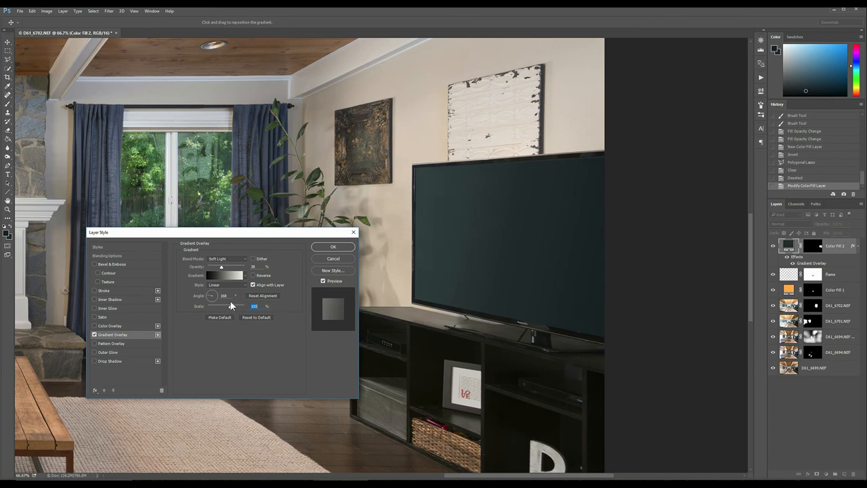
drag(230, 303, 227, 302)
click(326, 249)
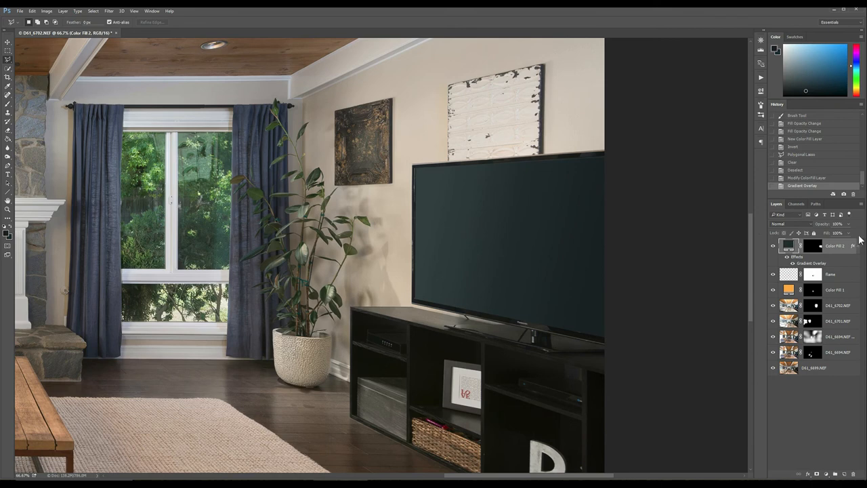
- Reduce the TV layer's fill to 74% and set its gradient overlay's opacity to 25%
click(850, 235)
drag(842, 243, 842, 244)
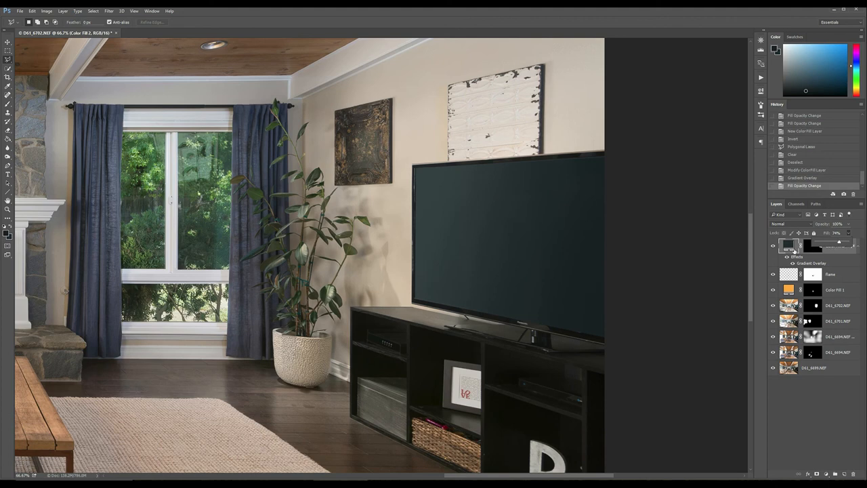
double_click(805, 264)
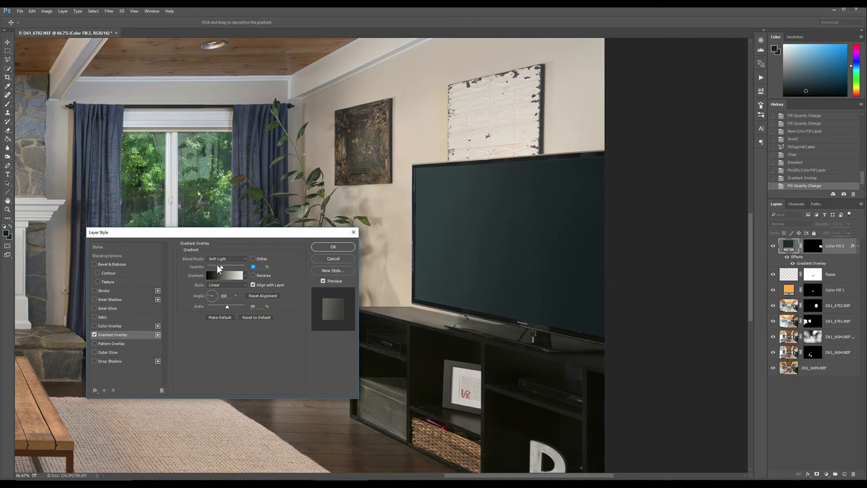
click(333, 248)
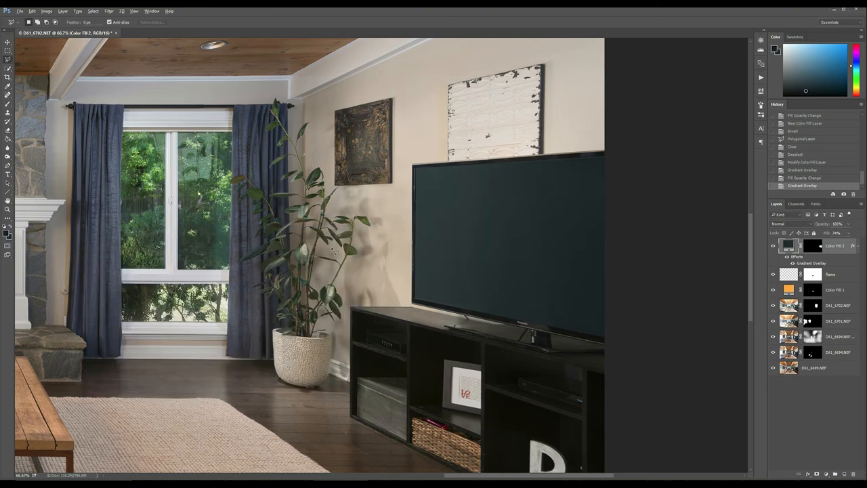
- Flatten all layers into a single background image and save the file
key(ctrl+0)
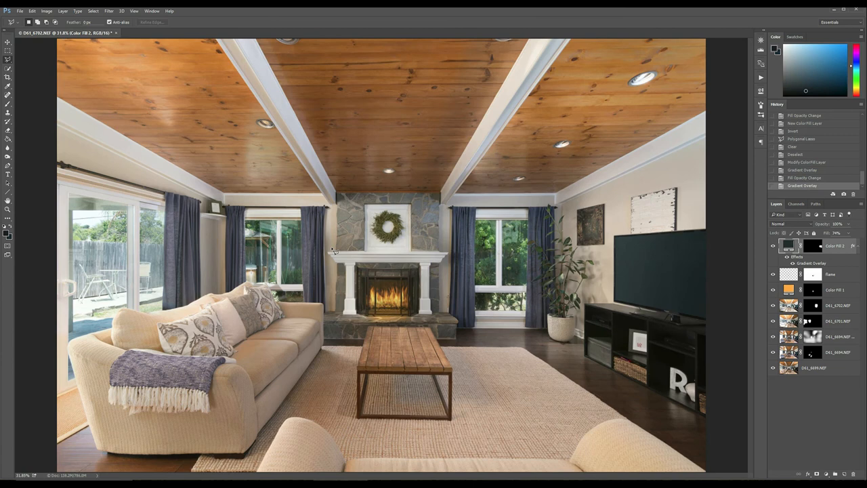
key(alt+l)
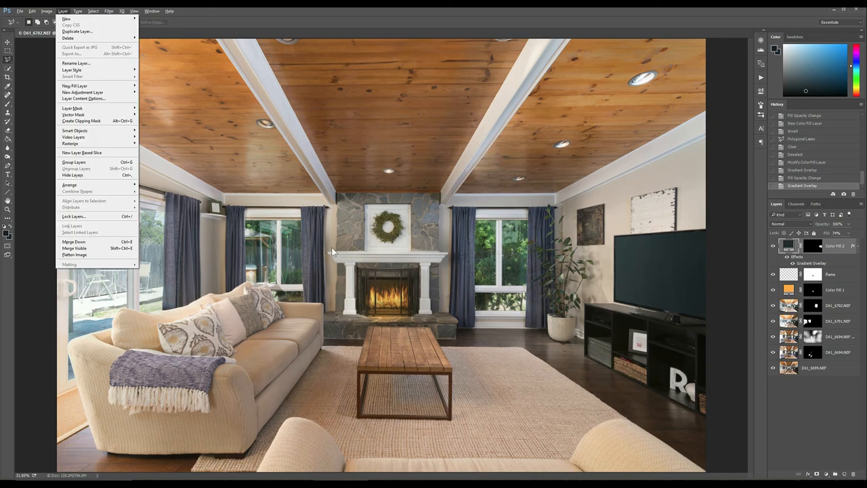
key(f)
key(ctrl+s)
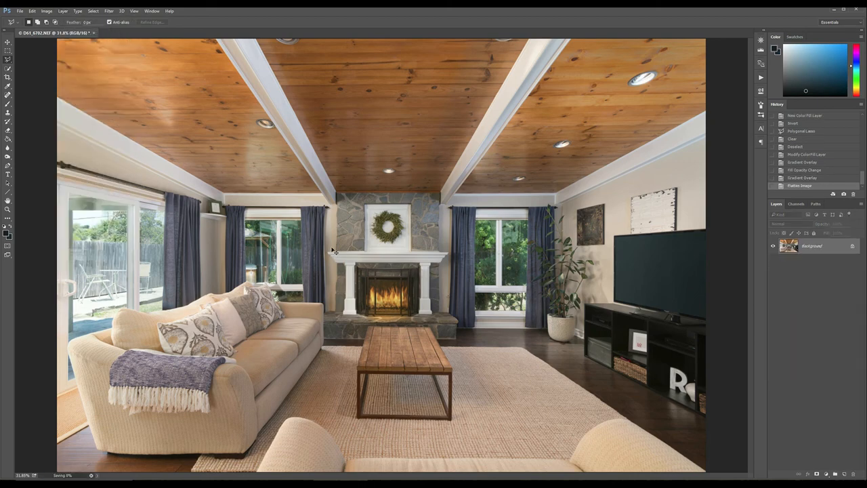
- Switch to Lightroom, apply the RE Light Bump No Vert preset to the edited photo, and set Highlights to -59 and Whites to +36
key(alt+Tab)
key(alt+Tab)
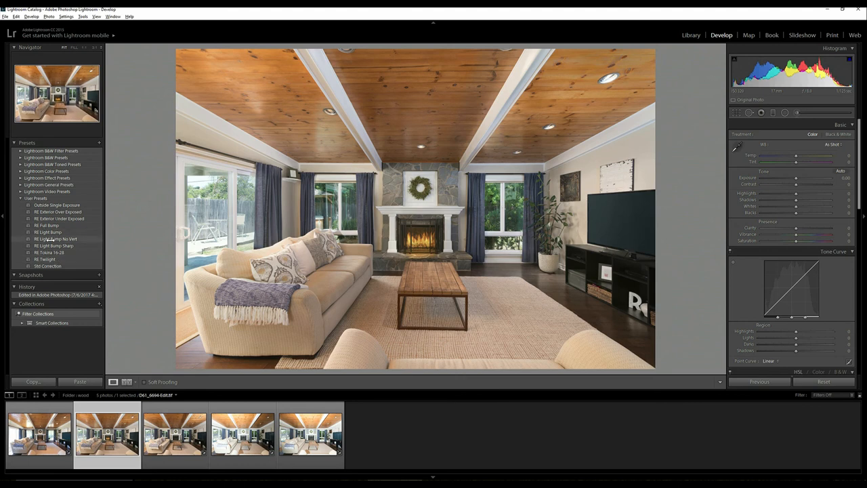
click(47, 239)
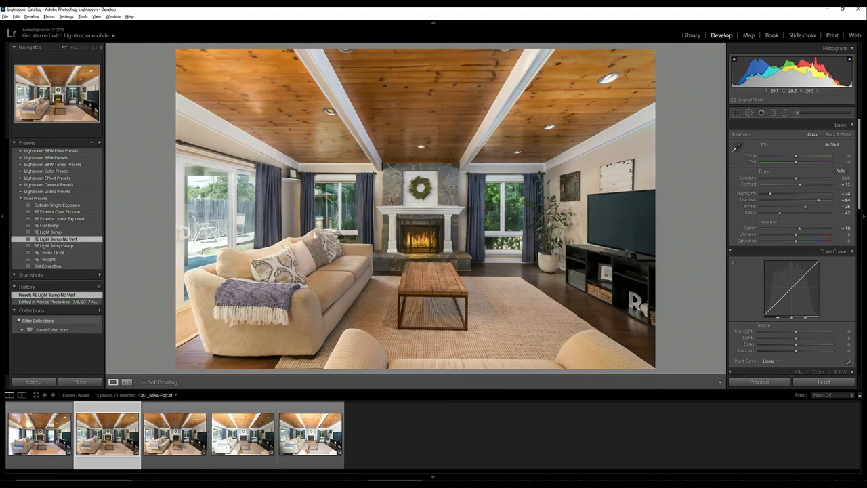
click(774, 193)
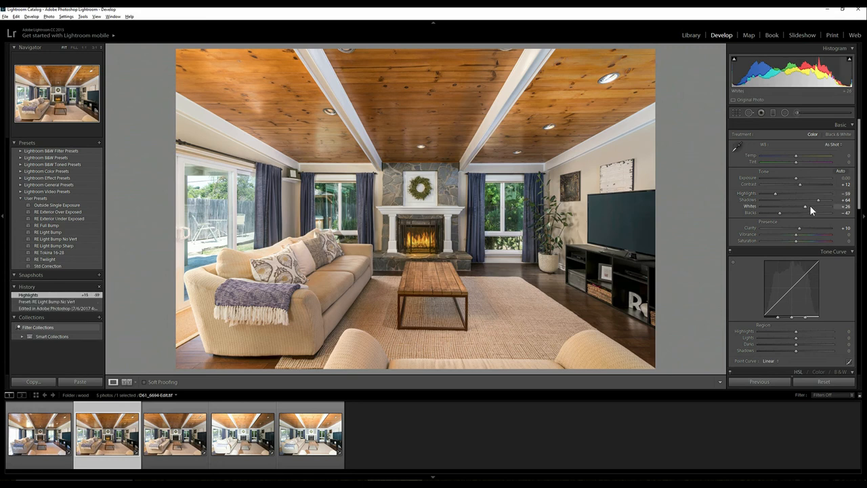
shift+double_click(807, 204)
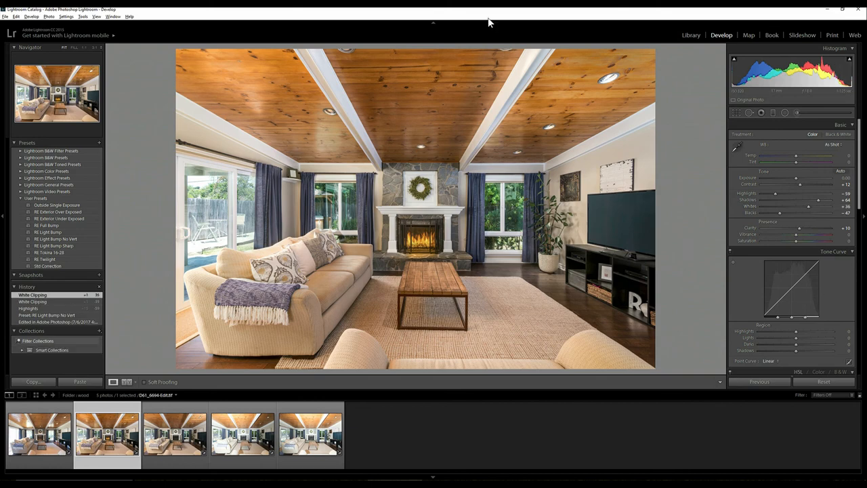
- Export the photo to the exported subfolder beside the original, with the custom name "done"
key(alt+f)
key(e)
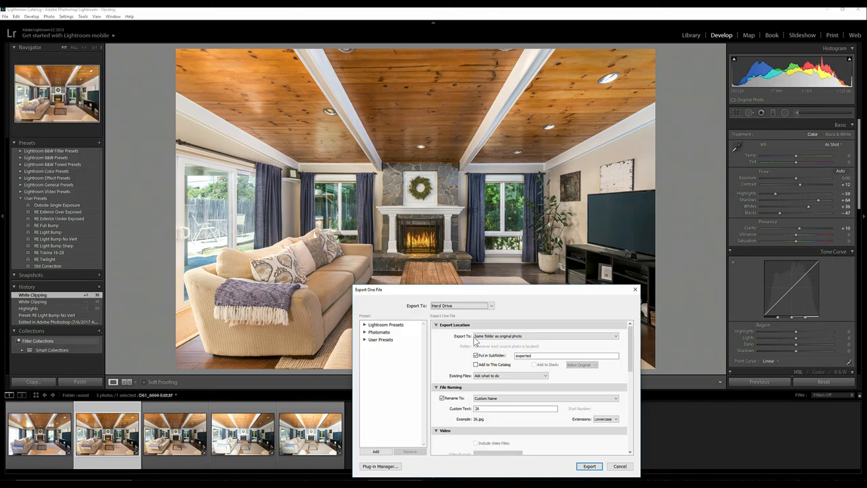
double_click(486, 408)
text(done)
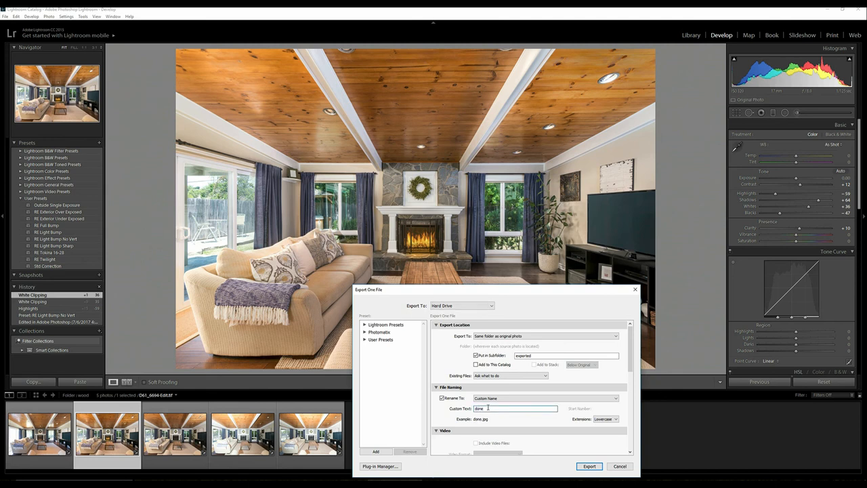
click(588, 466)
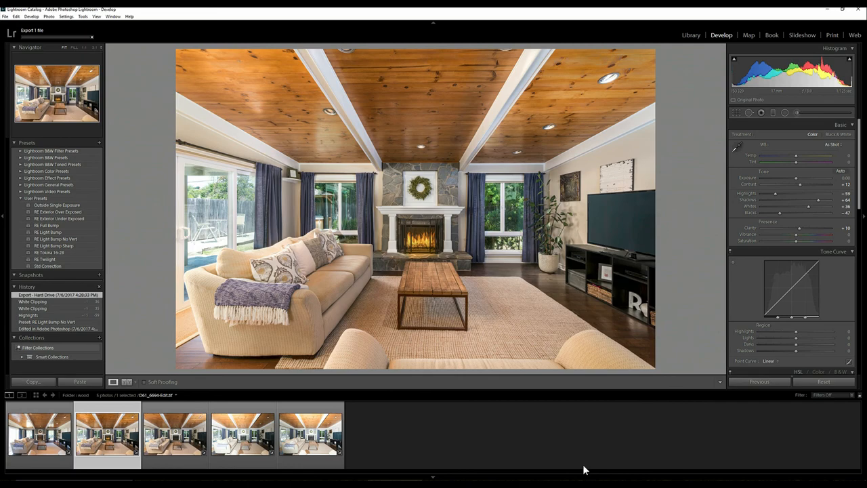